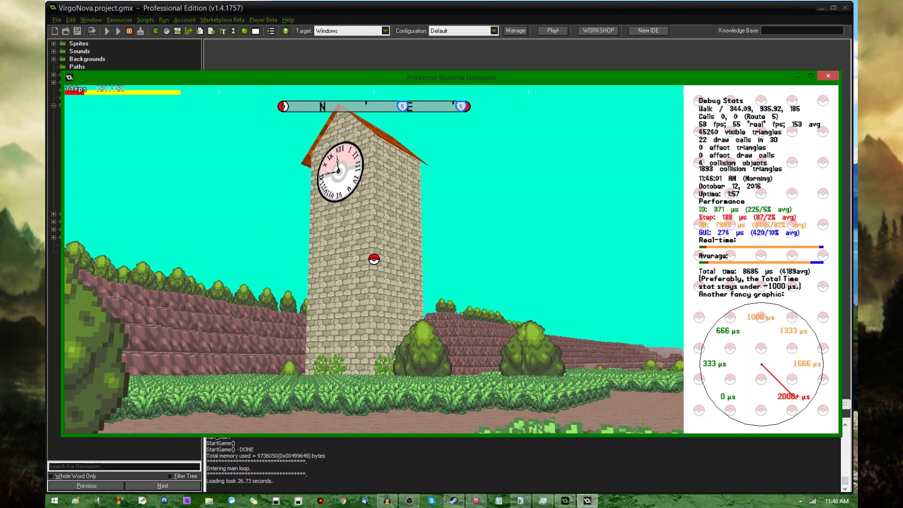
Walk the game camera forward with the Up key toward the clock tower.
key(Up)
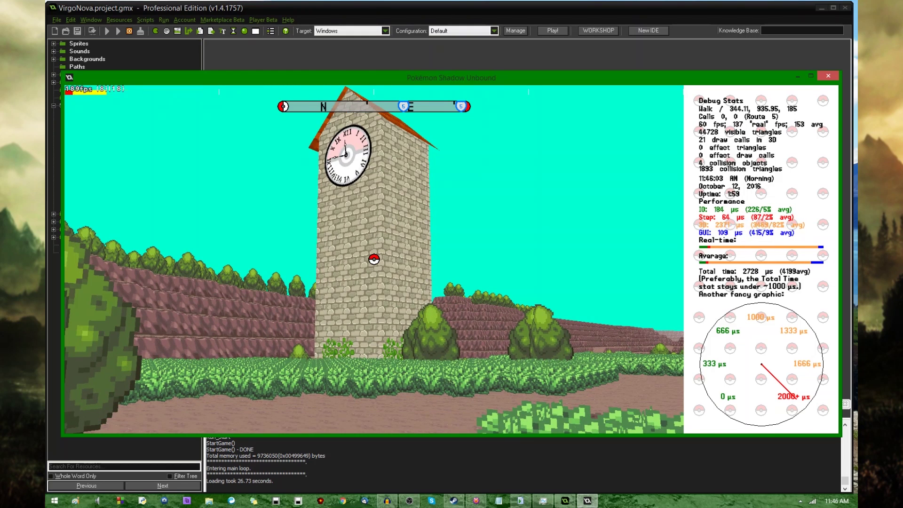
key(Up)
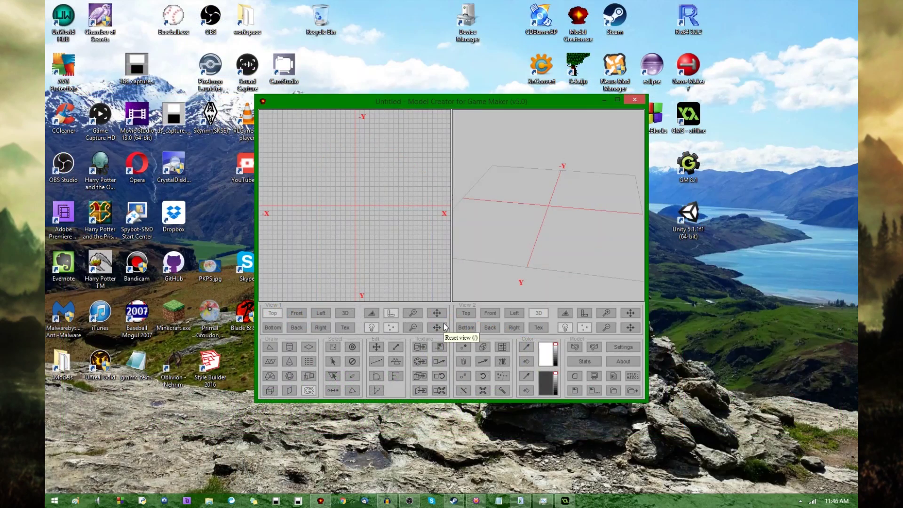
Maximize the Model Creator window and pan the View 1 grid.
double_click(489, 107)
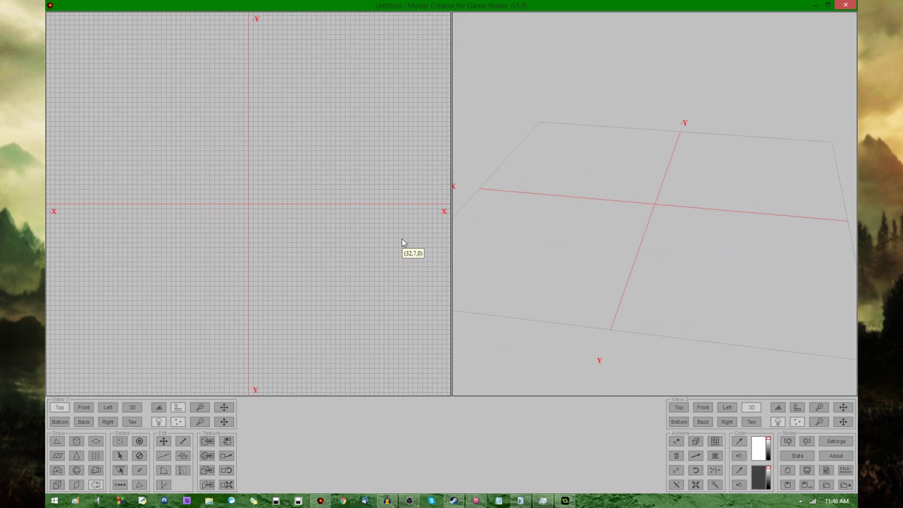
middle_drag(372, 307, 347, 281)
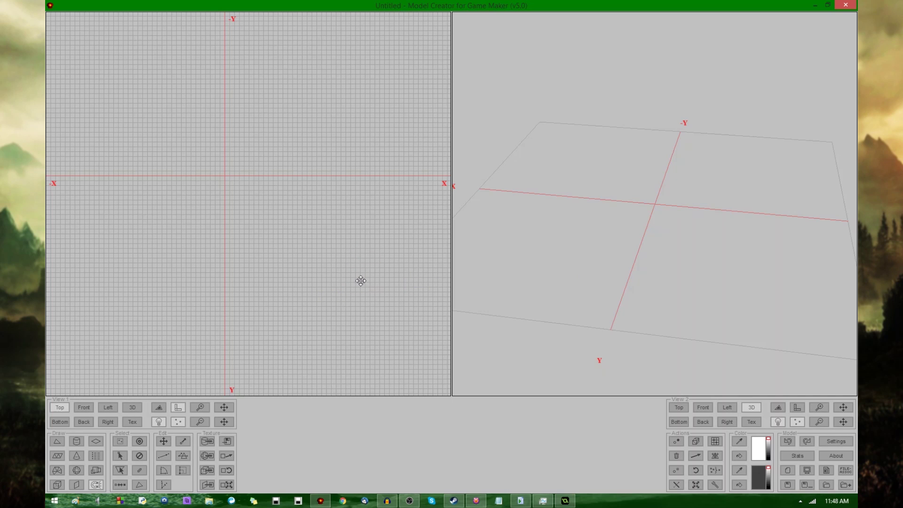
middle_drag(361, 281, 303, 267)
middle_drag(254, 251, 259, 238)
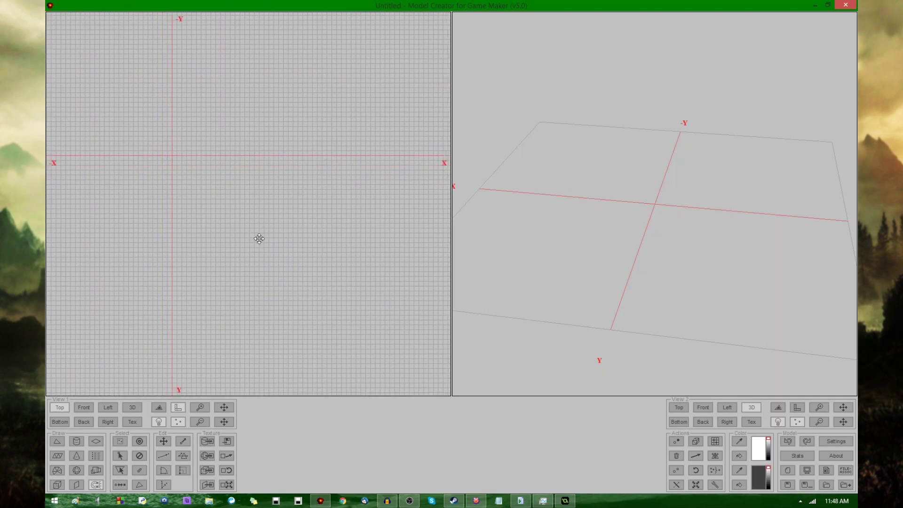
drag(259, 239, 309, 298)
drag(549, 281, 489, 282)
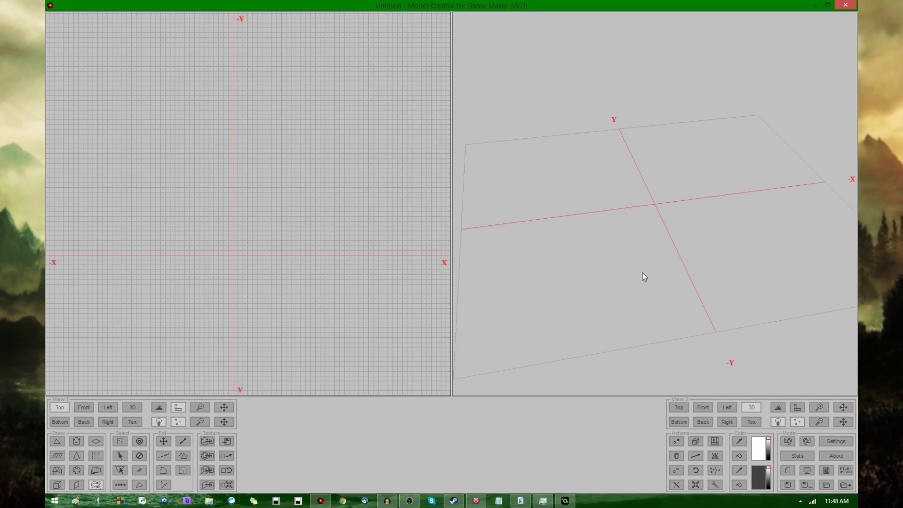
drag(644, 276, 591, 292)
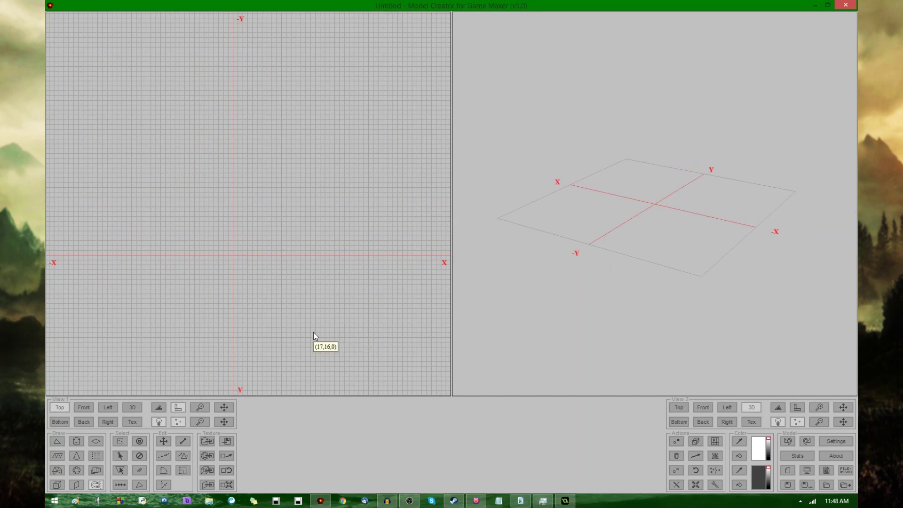
drag(313, 332, 253, 283)
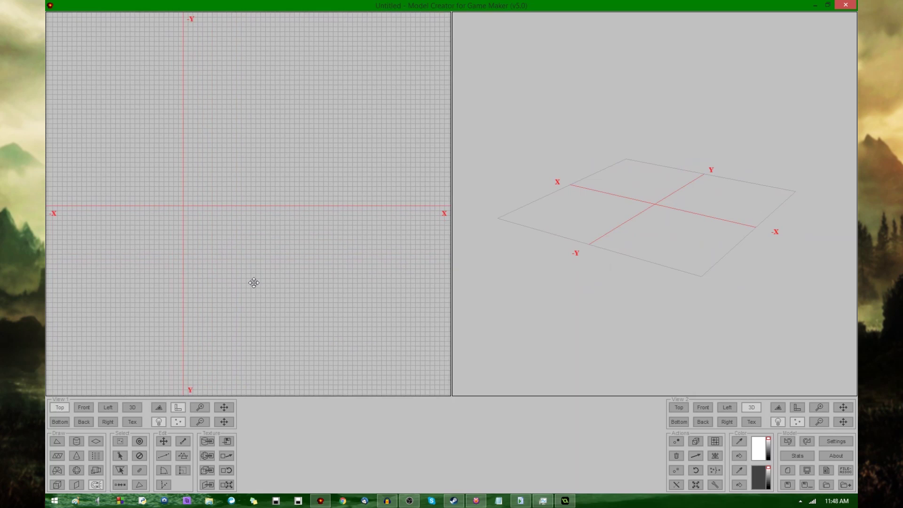
click(127, 408)
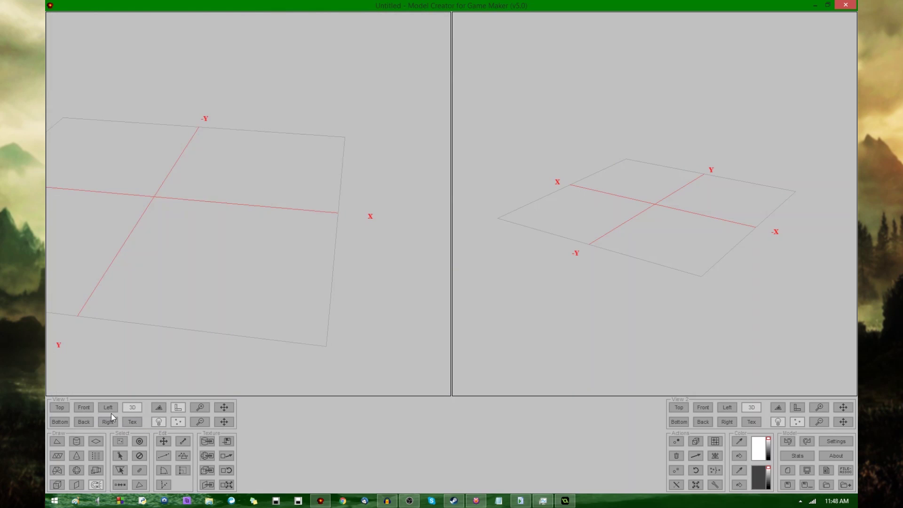
click(60, 409)
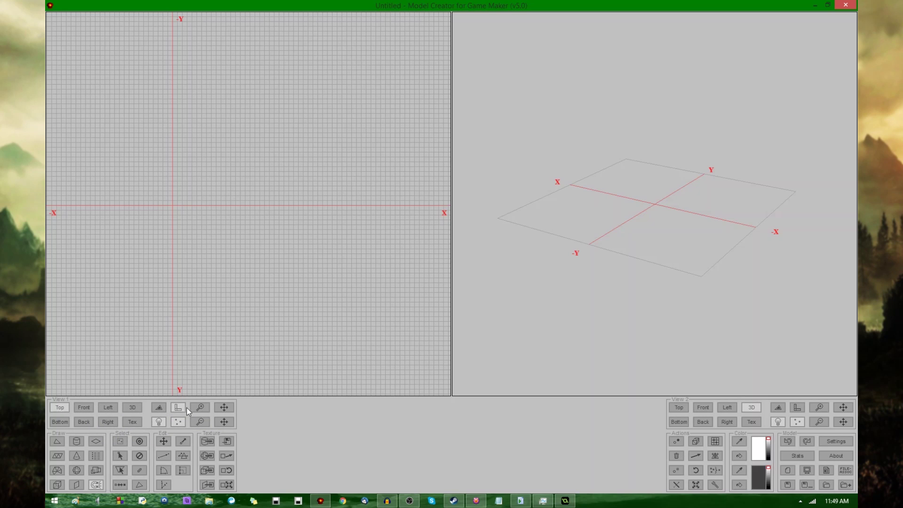
middle_drag(224, 210, 293, 276)
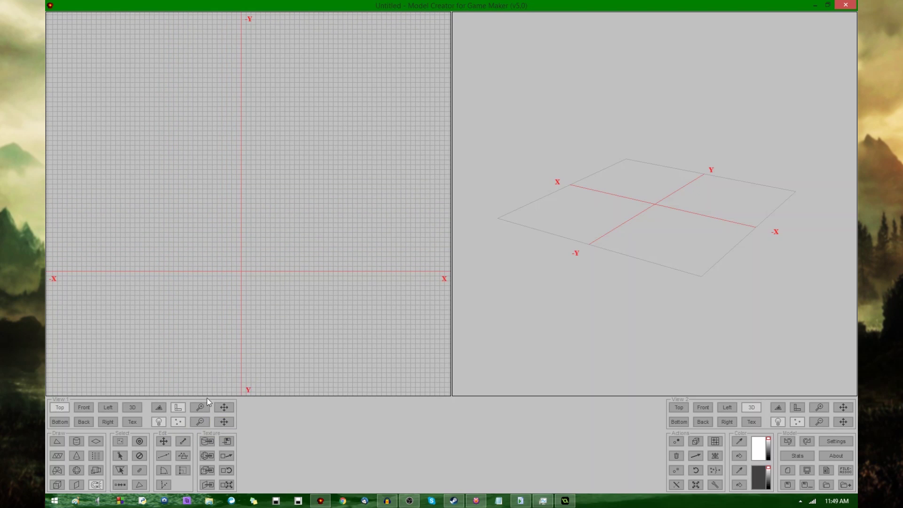
scroll(276, 336, up, 3)
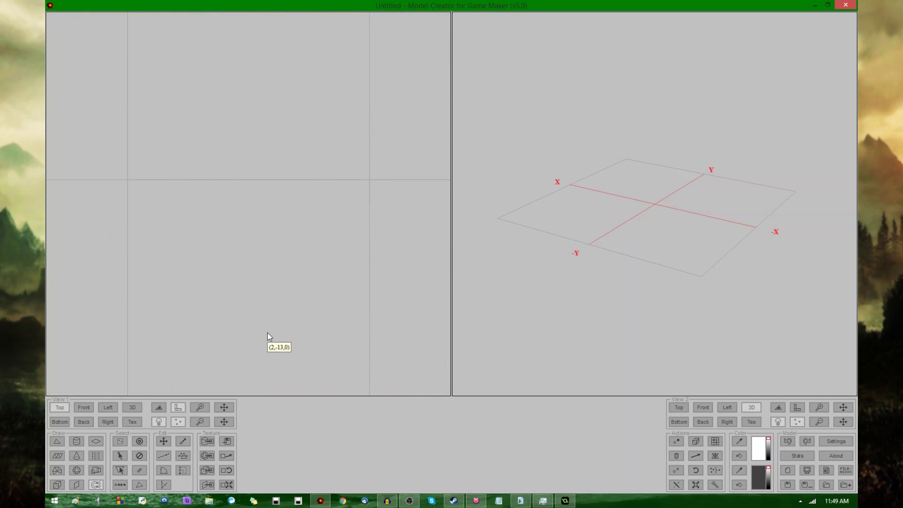
scroll(270, 337, down, 3)
scroll(254, 337, down, 2)
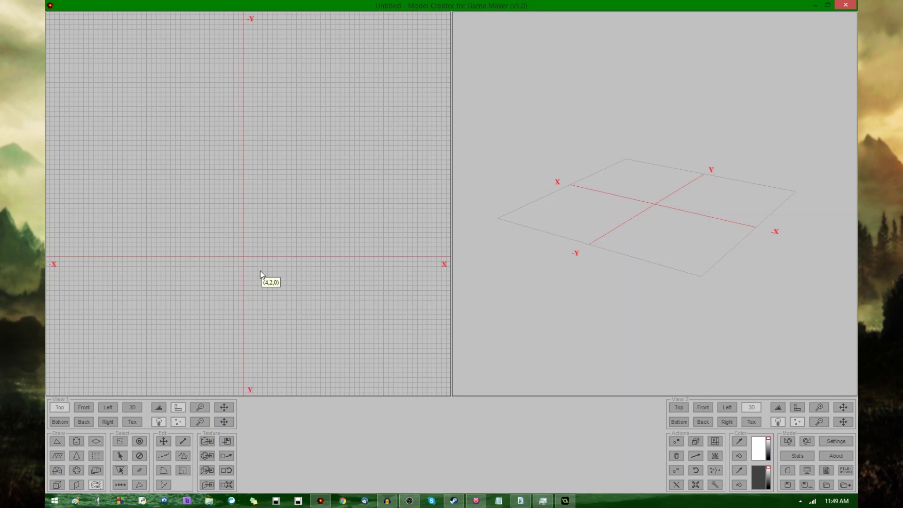
middle_drag(261, 270, 277, 228)
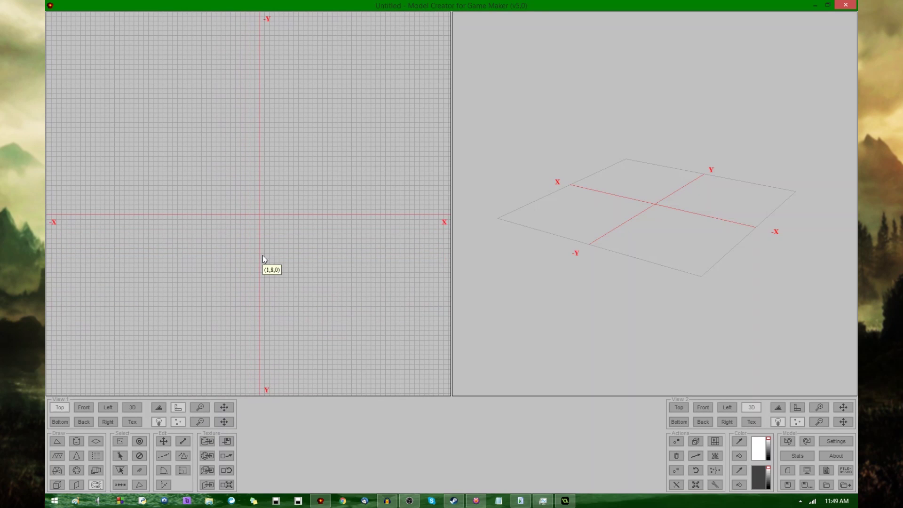
click(224, 422)
click(224, 407)
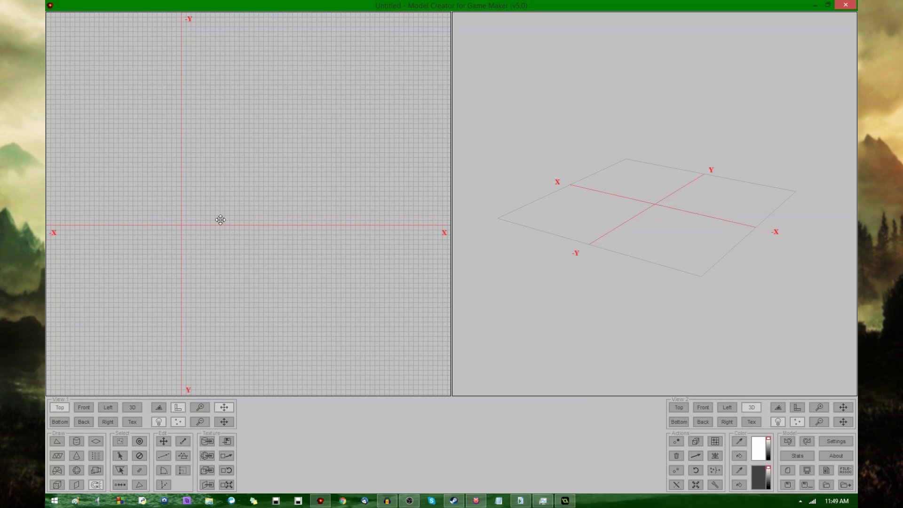
mouse_move(221, 220)
mouse_down()
mouse_move(268, 289)
mouse_move(224, 212)
mouse_move(200, 245)
mouse_move(192, 208)
mouse_move(239, 218)
mouse_up()
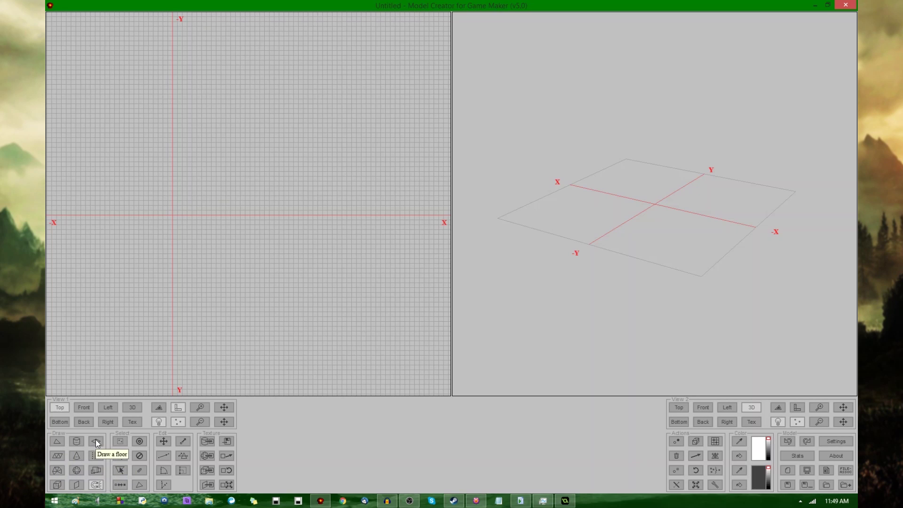
Draw a 32 by 32 block from the origin with its second Z set to 2.
click(59, 483)
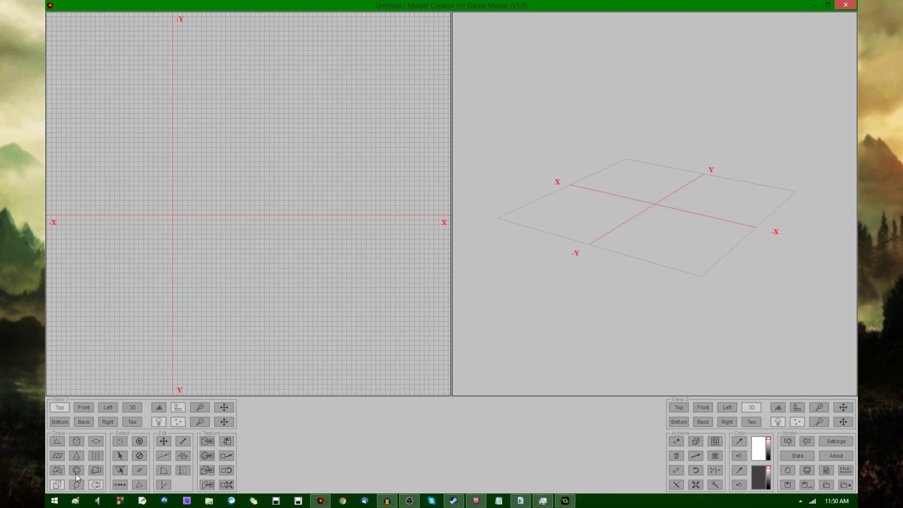
drag(172, 215, 328, 370)
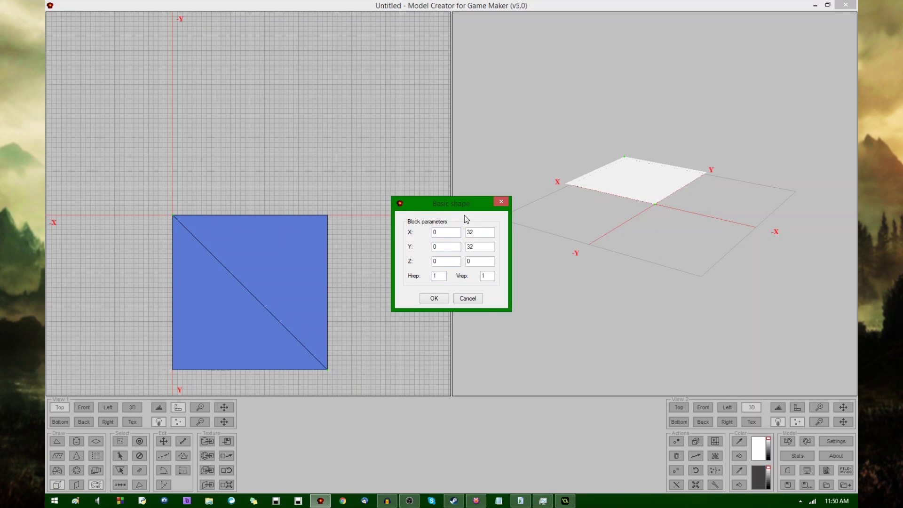
click(479, 262)
text(2)
click(434, 300)
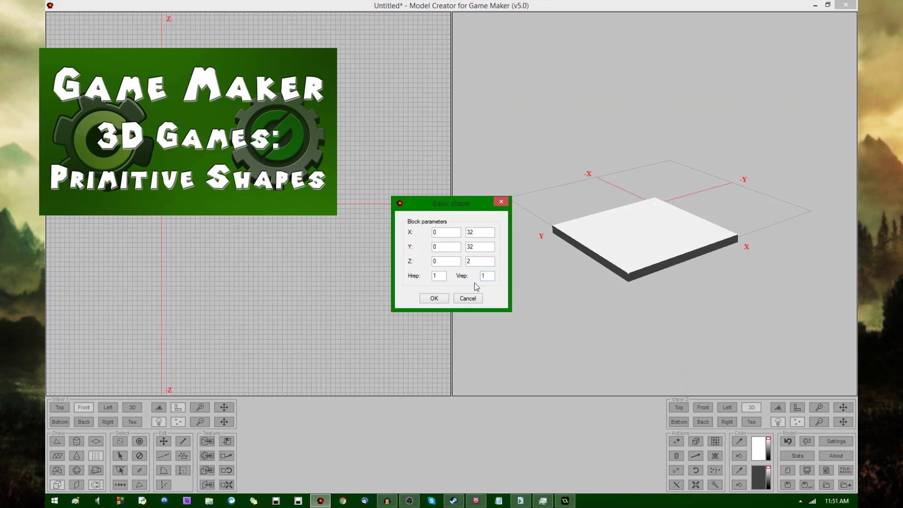
Close the Basic shape dialog and inspect the slab from Top, Front and orbited 3D views.
click(434, 300)
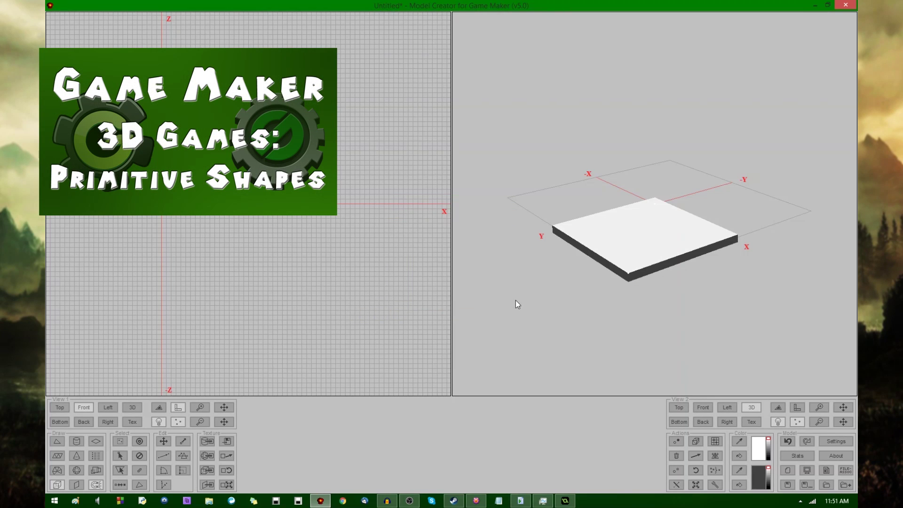
drag(514, 302, 543, 290)
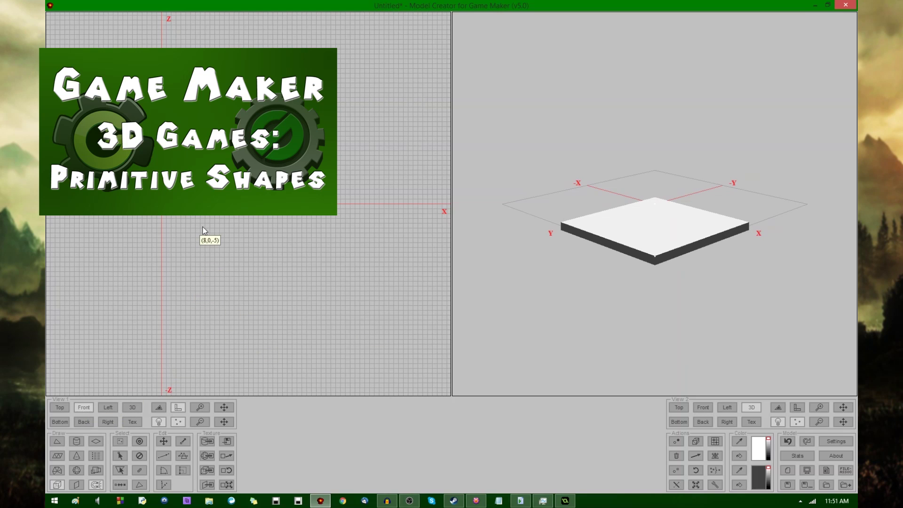
click(60, 407)
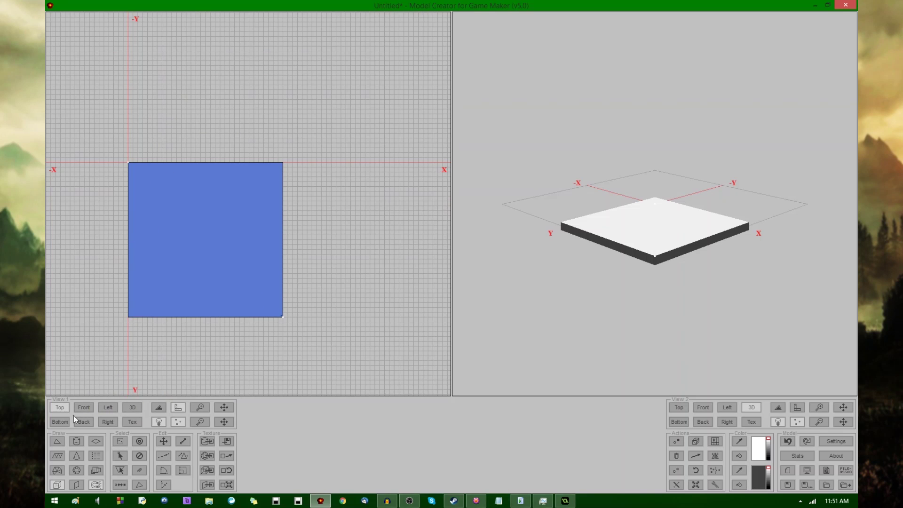
click(84, 408)
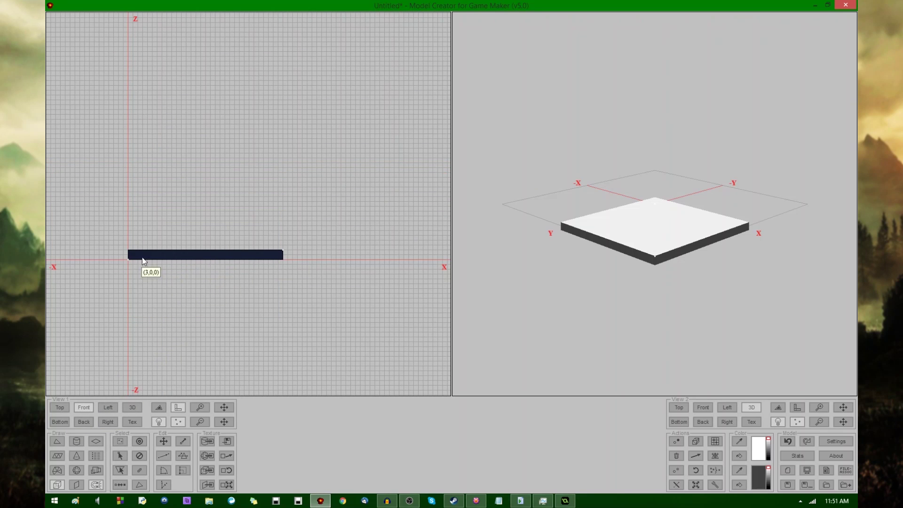
drag(661, 258, 691, 283)
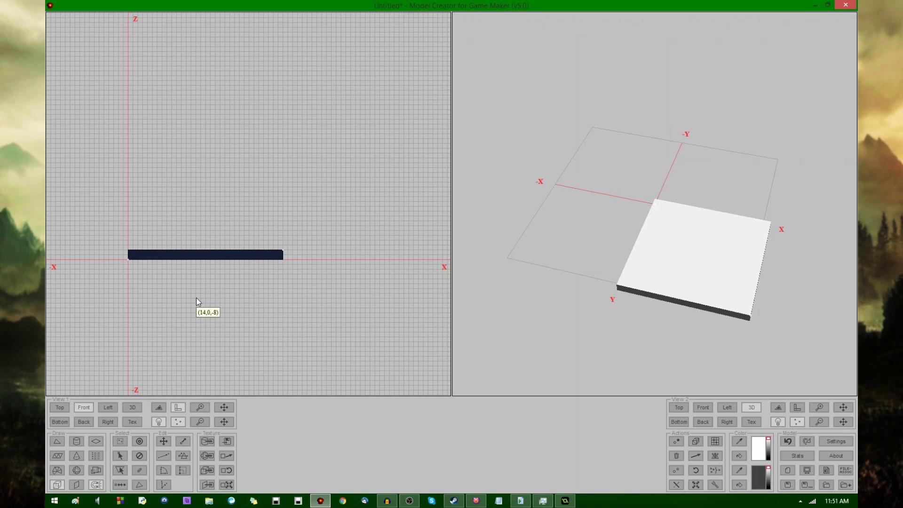
click(121, 442)
Select the slab in Front view and move it up to about Z 14.
drag(121, 234, 355, 340)
click(122, 468)
key(m)
drag(282, 255, 284, 226)
drag(283, 188, 283, 184)
Check the raised slab in 3D, reselect it, and switch View 1 to Top.
middle_drag(617, 224, 643, 197)
drag(644, 196, 673, 220)
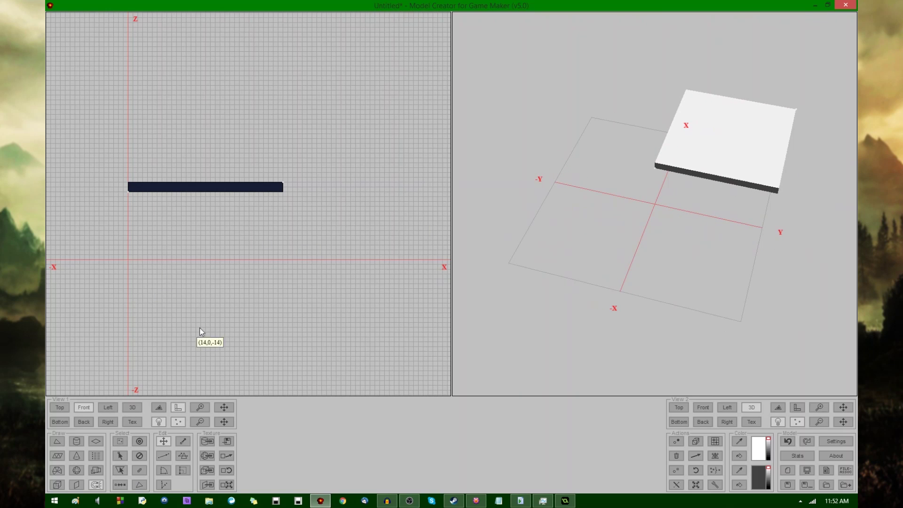
drag(603, 227, 471, 208)
drag(108, 165, 339, 254)
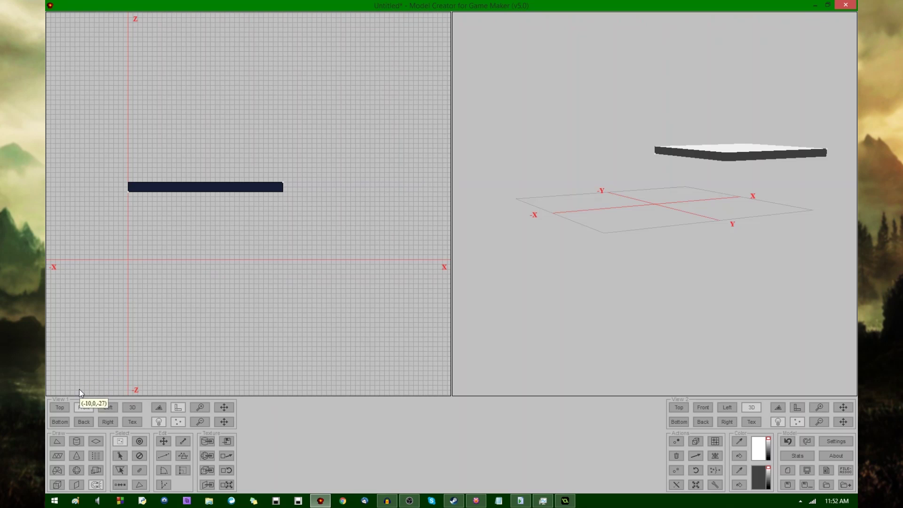
click(63, 407)
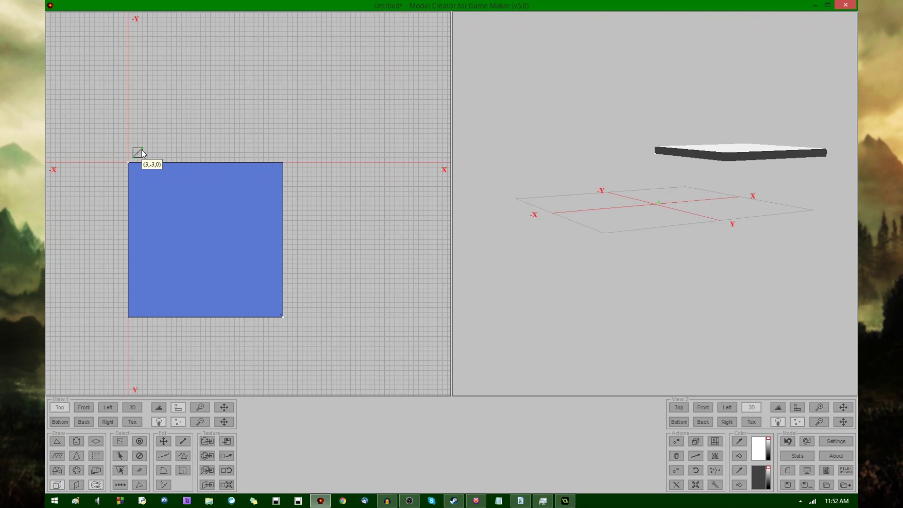
Create a 14-unit-tall leg post (X 1–3, Y −3 to −1) at the slab's corner.
drag(142, 152, 142, 154)
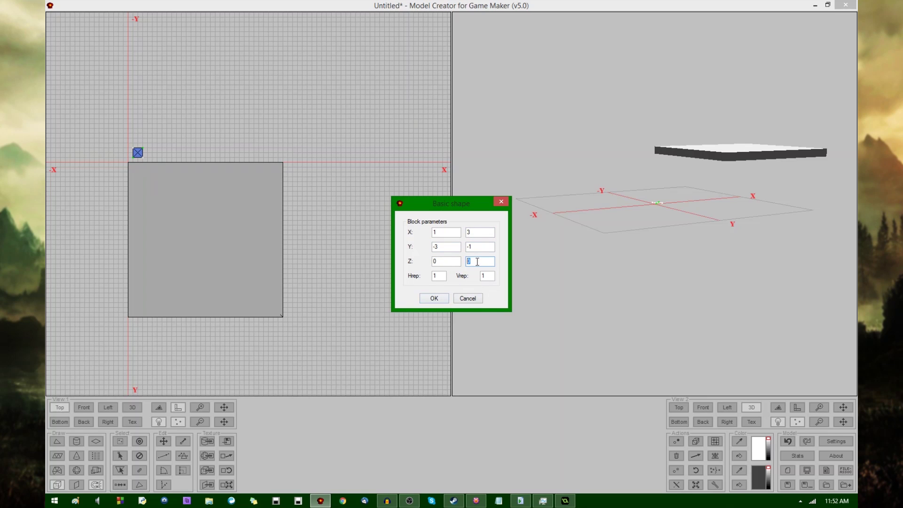
text(14)
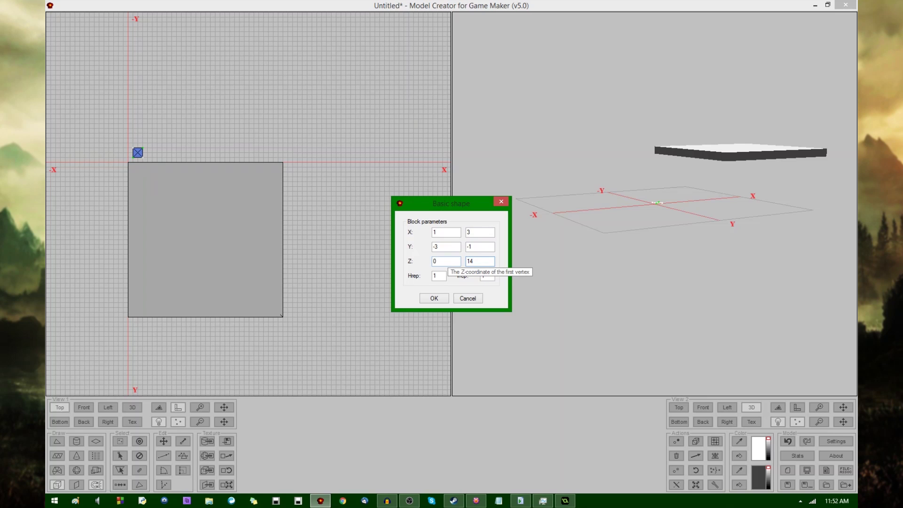
click(434, 299)
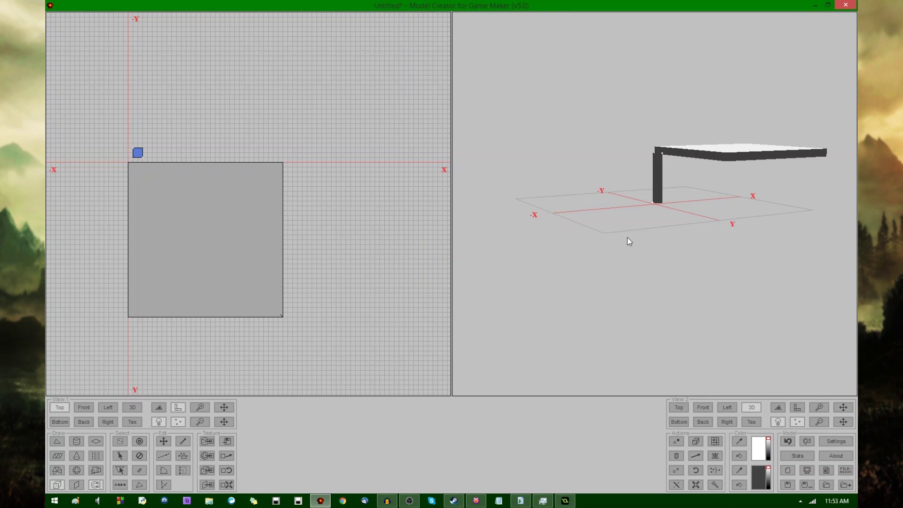
drag(628, 238, 717, 302)
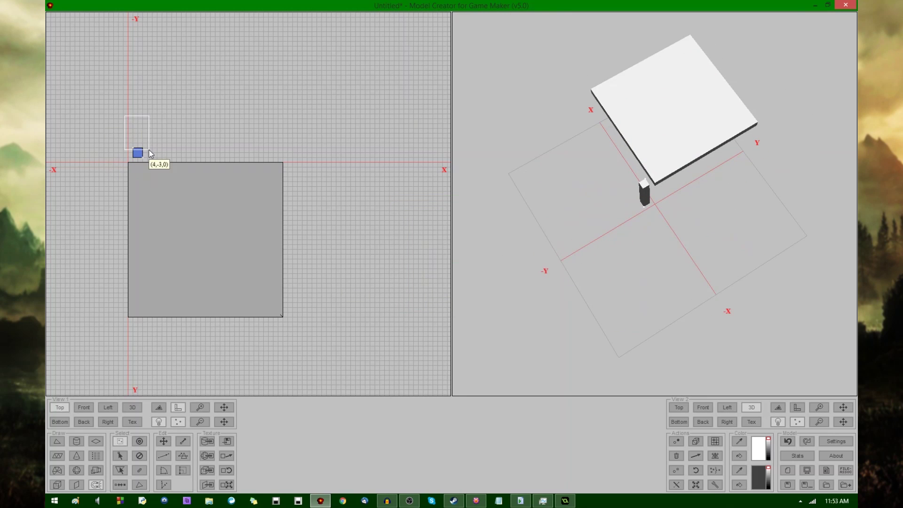
Move the leg under a tabletop corner and copy it to the other three corners.
mouse_move(149, 150)
mouse_down()
mouse_move(158, 163)
mouse_move(137, 150)
mouse_move(152, 160)
mouse_up()
drag(140, 167, 141, 171)
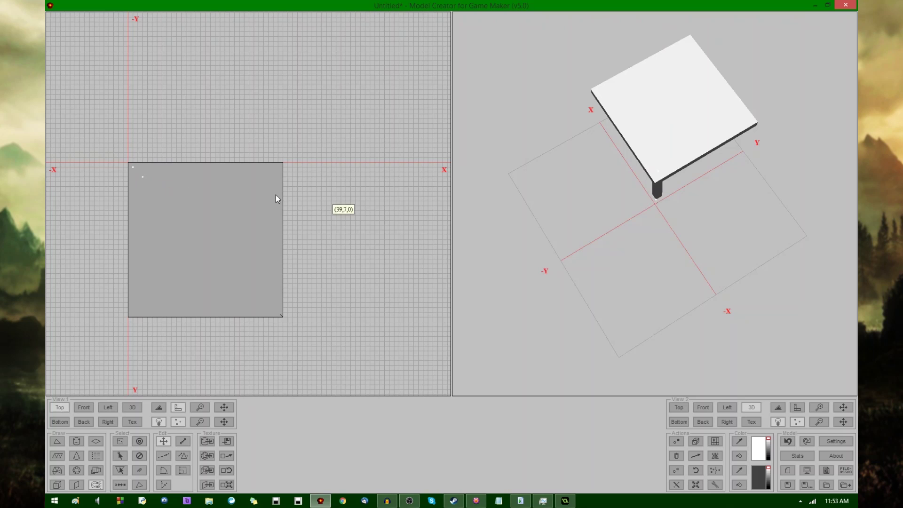
drag(660, 205, 658, 196)
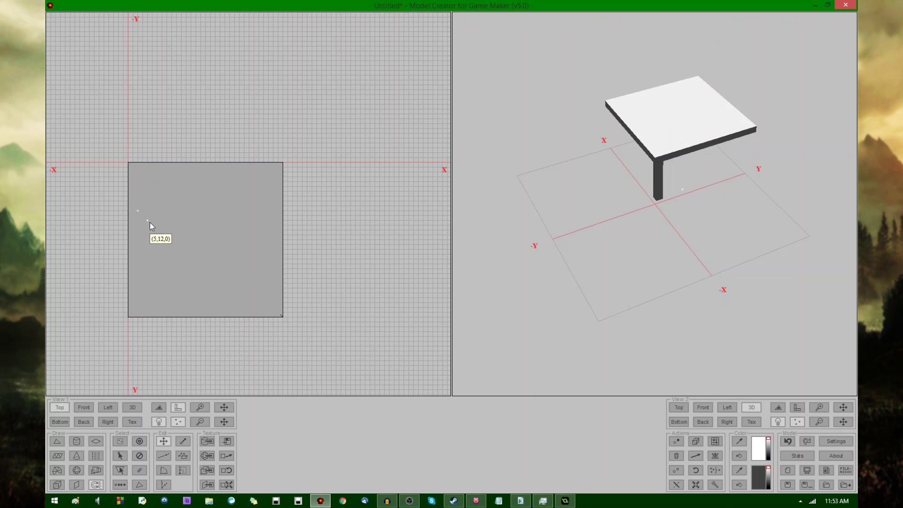
click(145, 312)
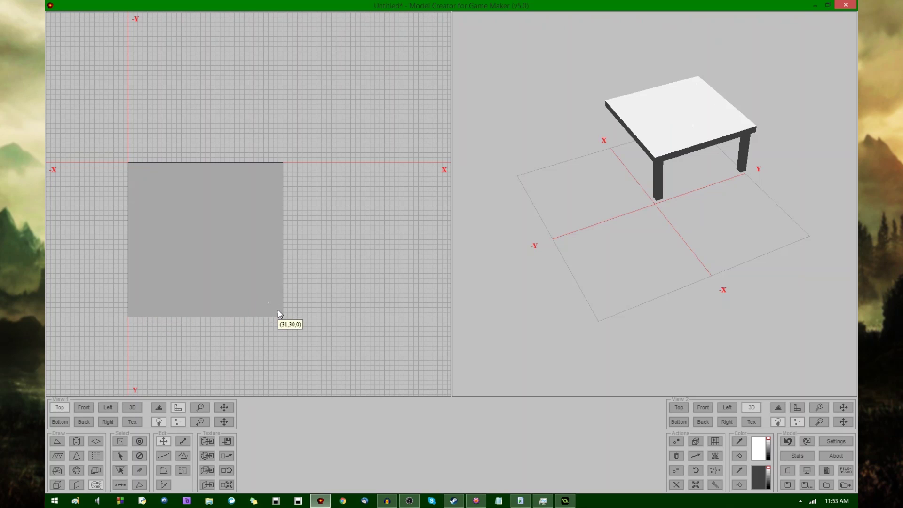
key(ctrl+z)
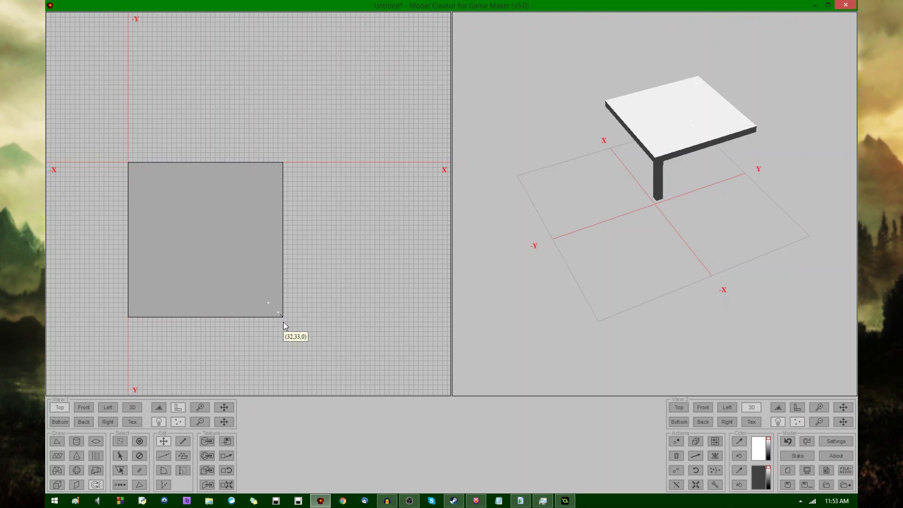
click(283, 191)
drag(614, 233, 485, 211)
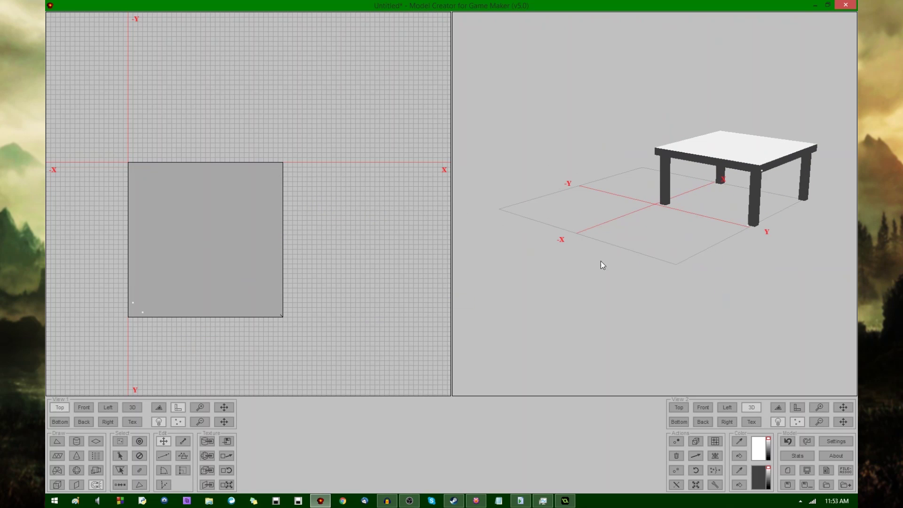
drag(601, 262, 732, 237)
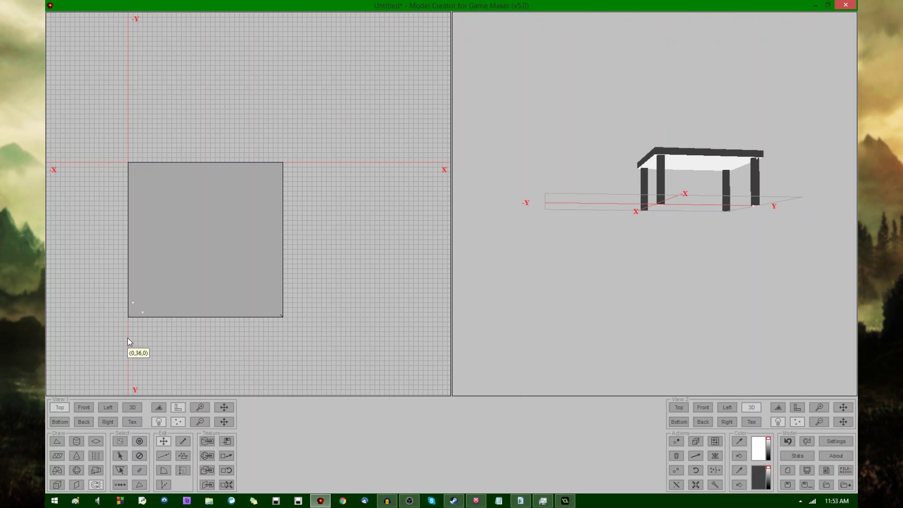
Show the table from Bottom in View 1 and orbit the 3D view near top-down.
click(60, 420)
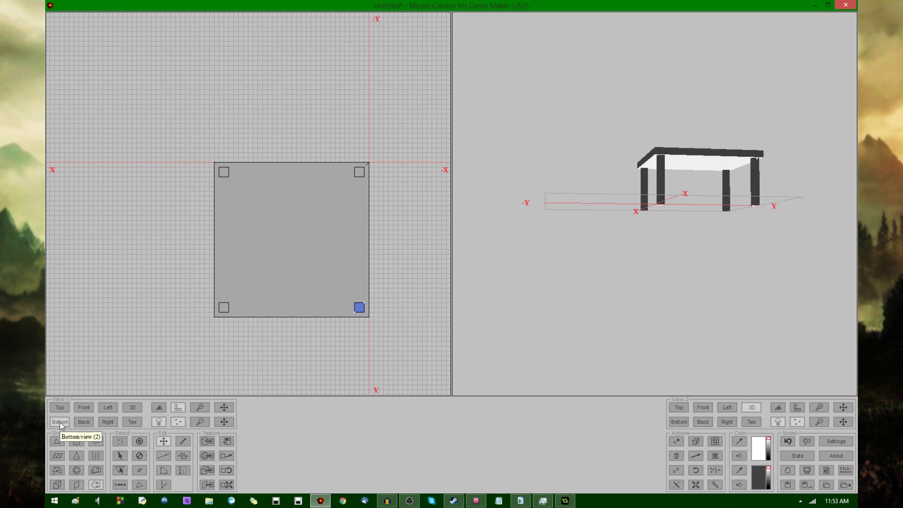
right_drag(349, 316, 287, 267)
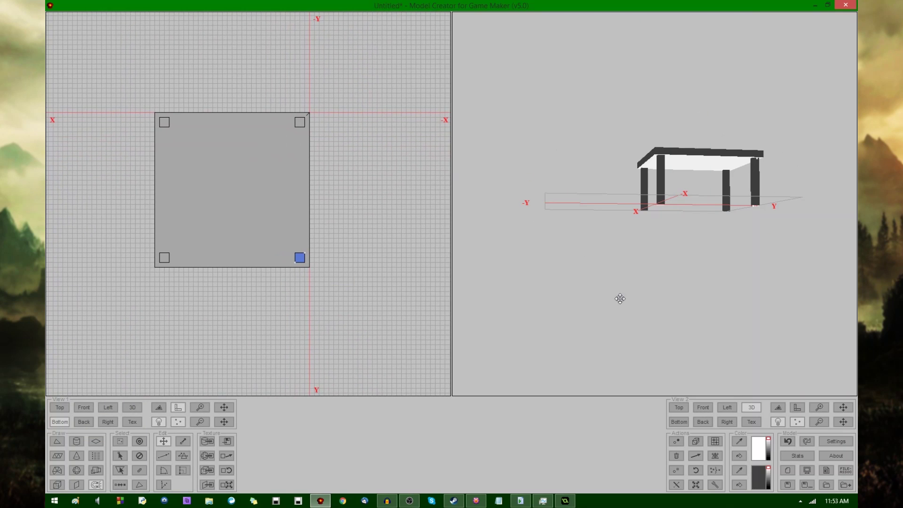
drag(619, 298, 537, 375)
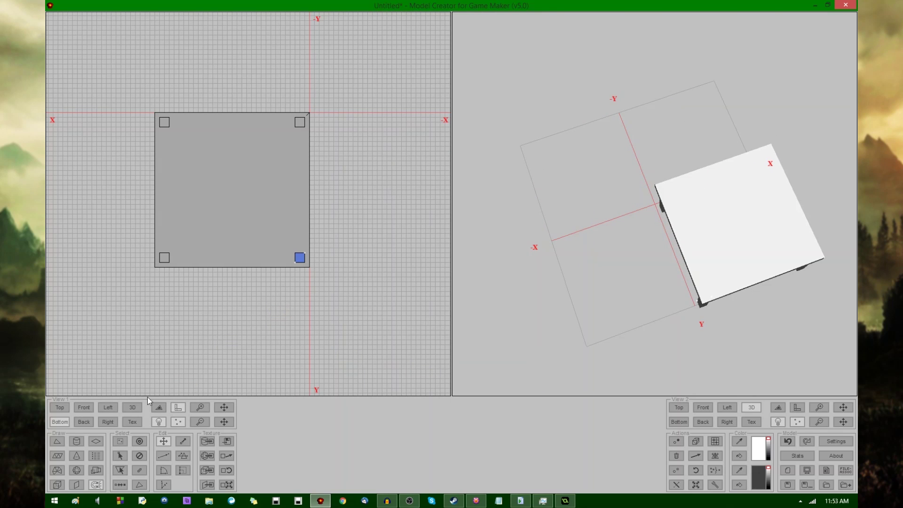
click(57, 484)
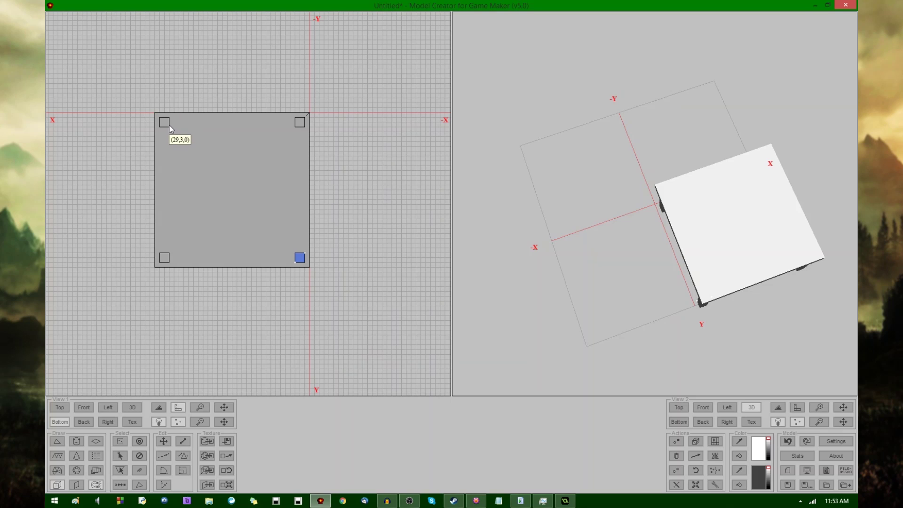
Draw a long crossbar along the left legs and raise it up the legs in Front view.
drag(170, 128, 171, 252)
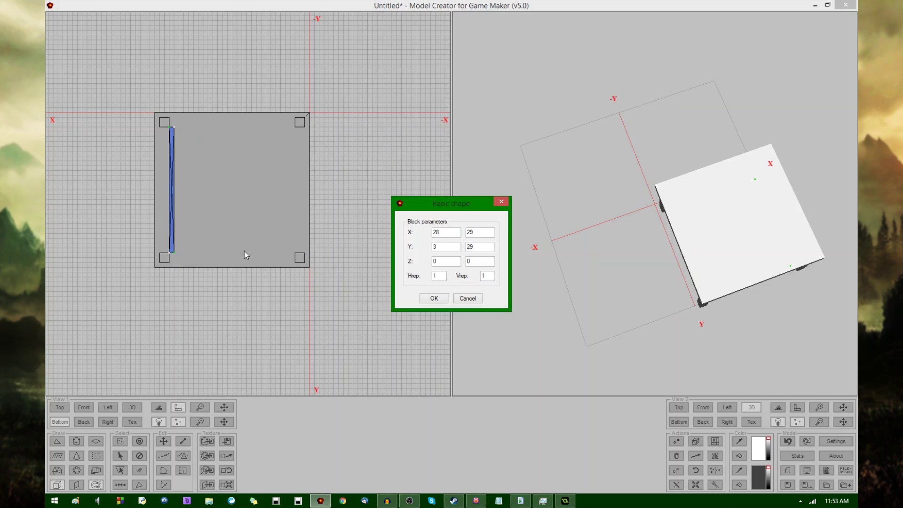
click(464, 261)
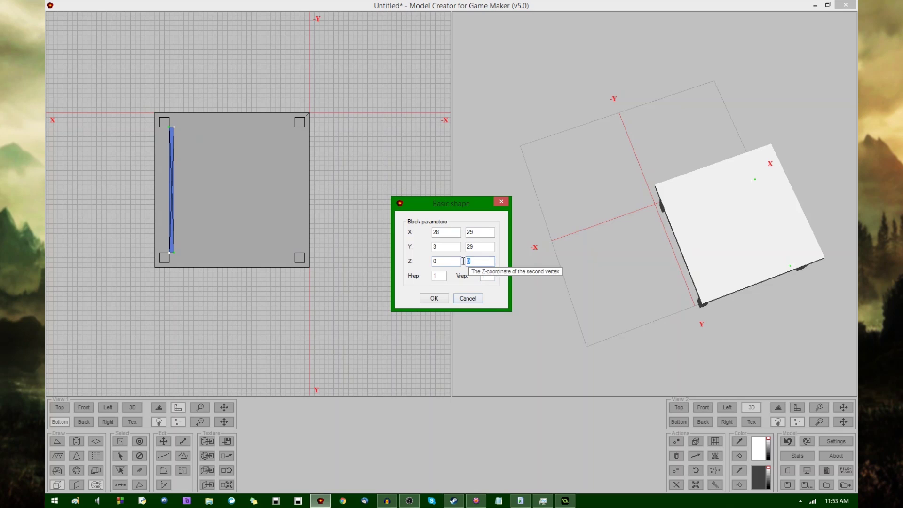
click(440, 299)
drag(645, 285, 662, 241)
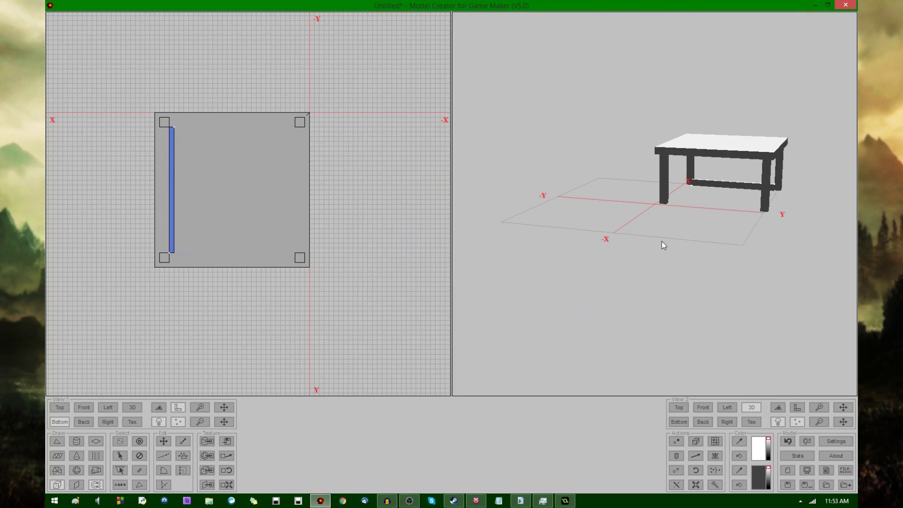
click(83, 408)
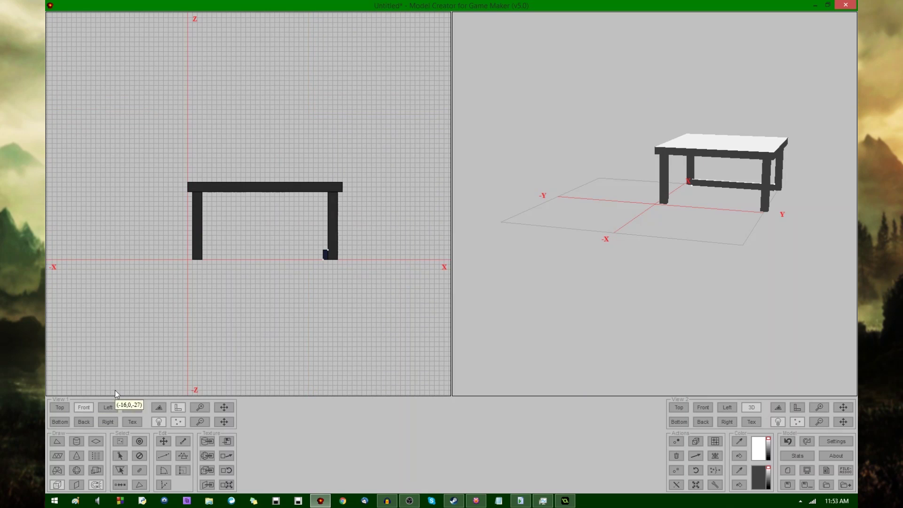
drag(331, 295, 330, 284)
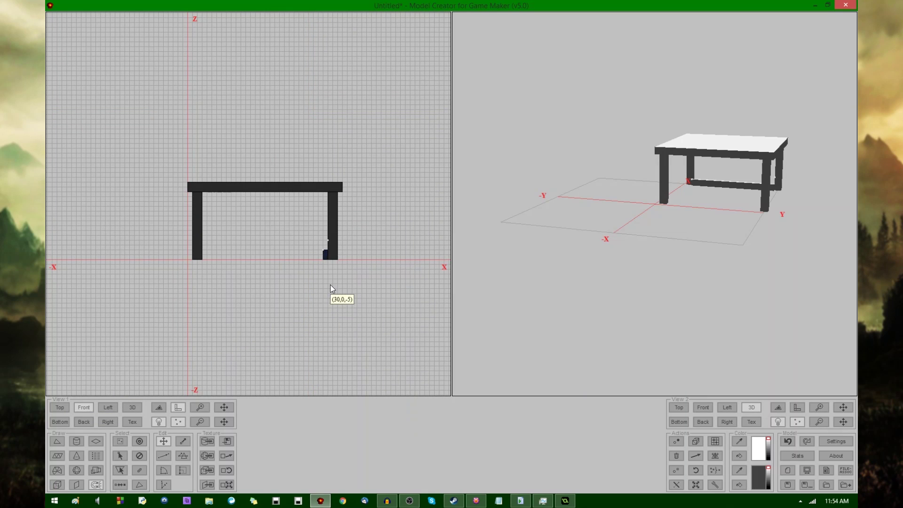
Place a copy of the crossbar along the right-hand legs.
drag(654, 260, 599, 272)
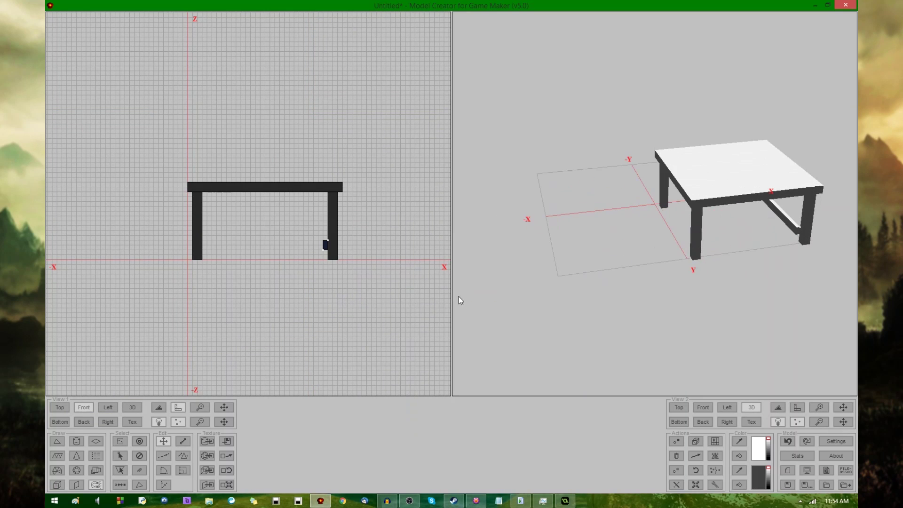
click(61, 408)
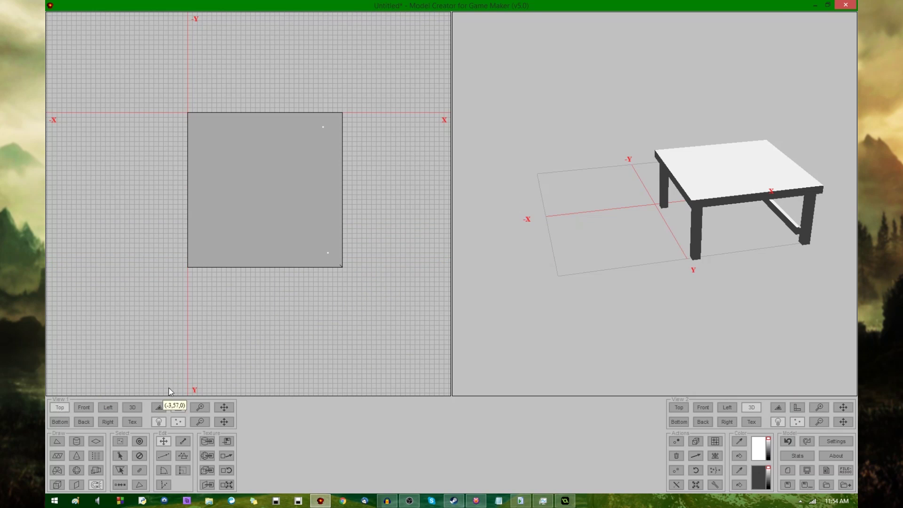
click(59, 423)
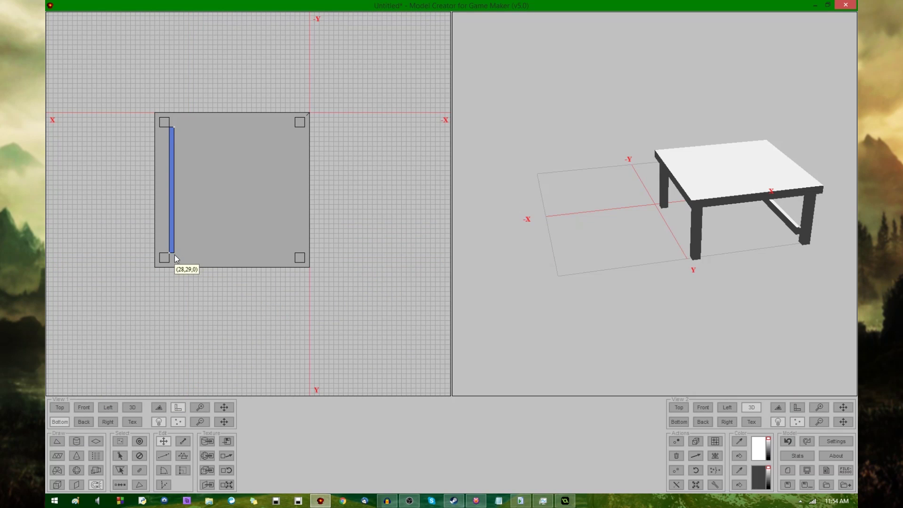
drag(299, 255, 296, 253)
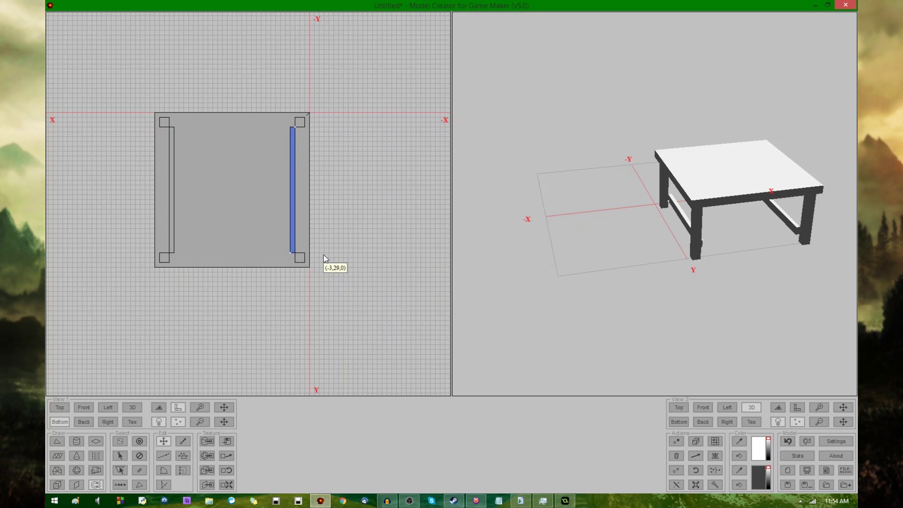
Move a crossbar copy out below the table, then shorten it and turn it horizontal.
drag(312, 201, 211, 342)
middle_drag(215, 335, 247, 244)
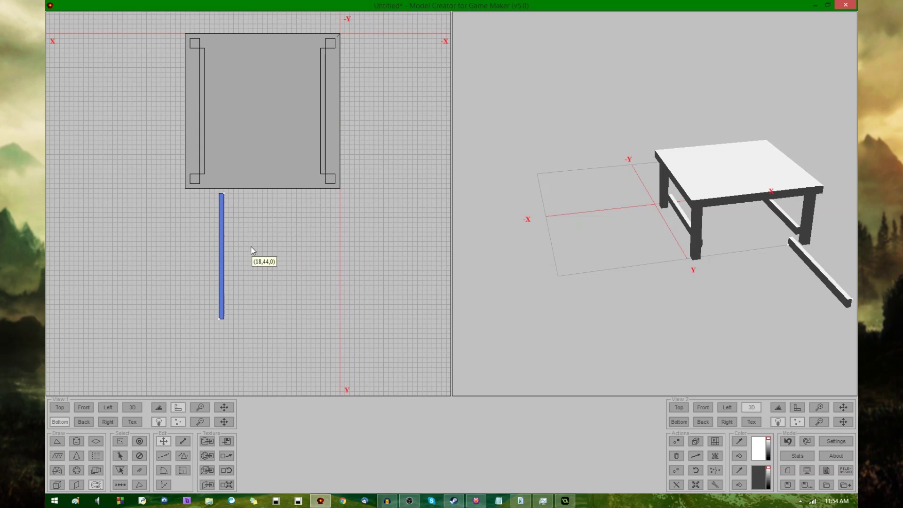
drag(227, 252, 203, 257)
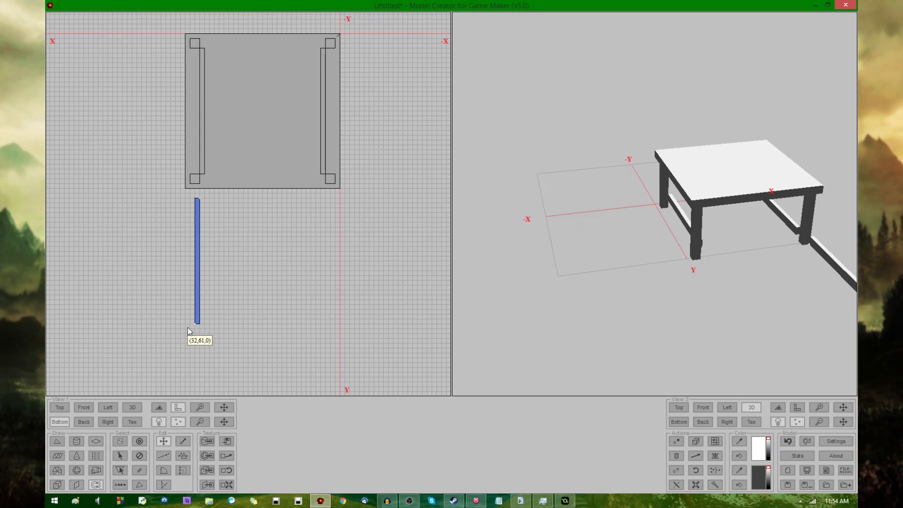
click(202, 329)
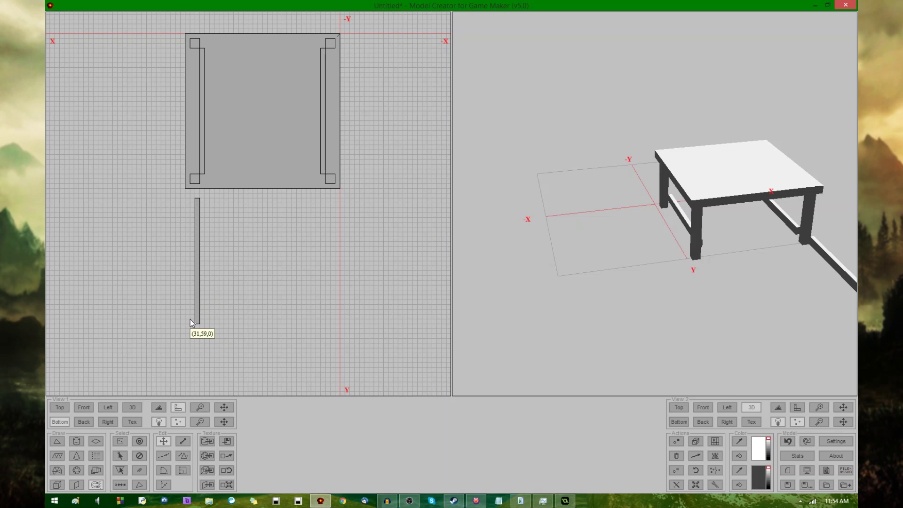
key(s)
drag(191, 319, 195, 320)
key(s)
key(ctrl+z)
key(ctrl+z)
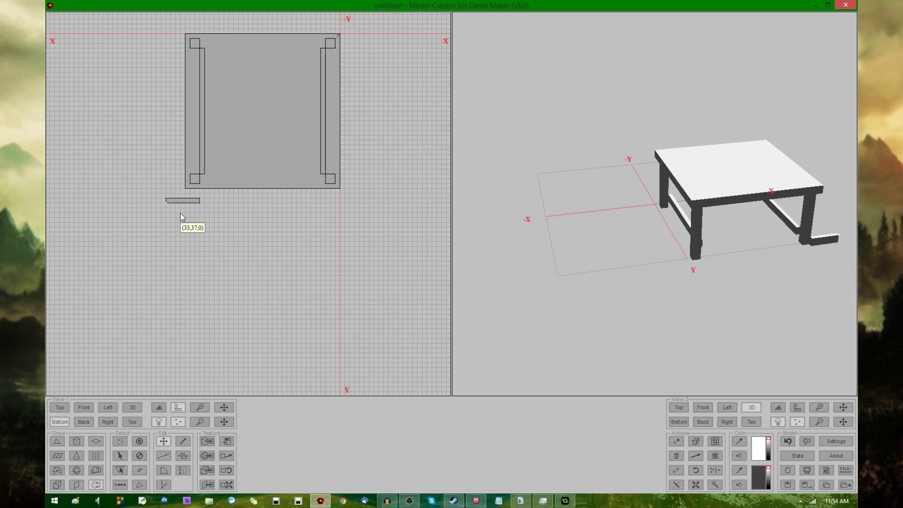
Stretch the short beam between the front legs and copy it to the back edge.
drag(159, 193, 232, 186)
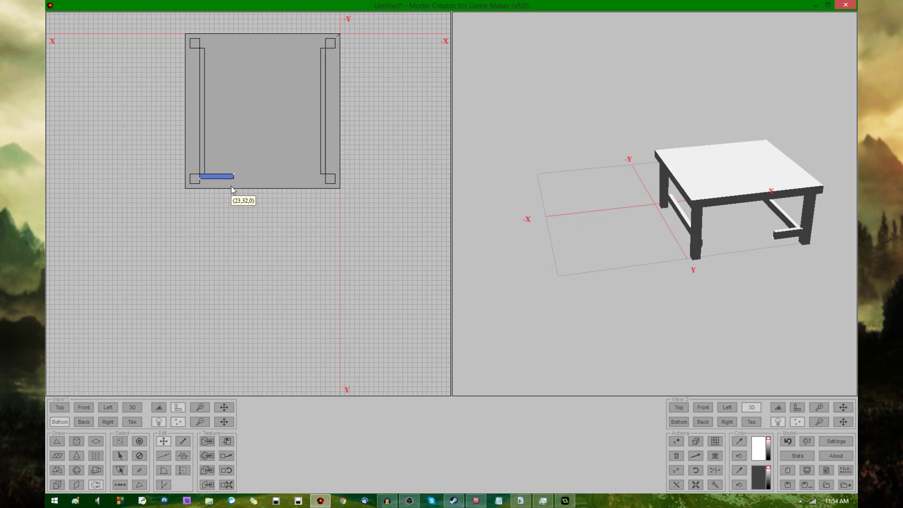
key(s)
drag(228, 170, 325, 176)
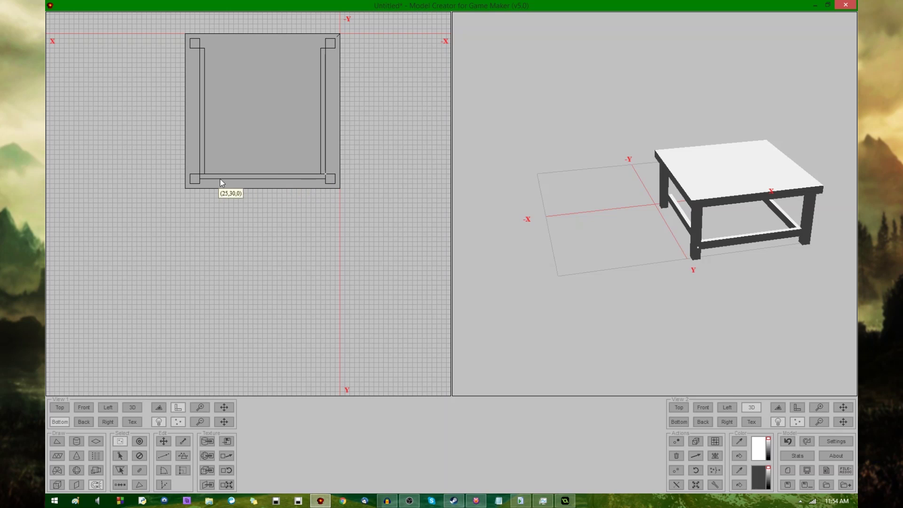
drag(197, 171, 332, 181)
key(m)
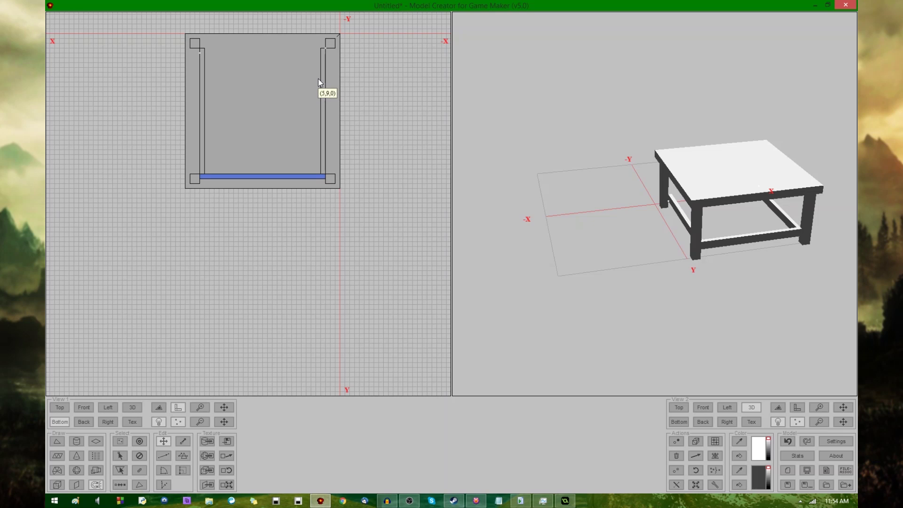
key(ctrl+v)
drag(672, 273, 622, 283)
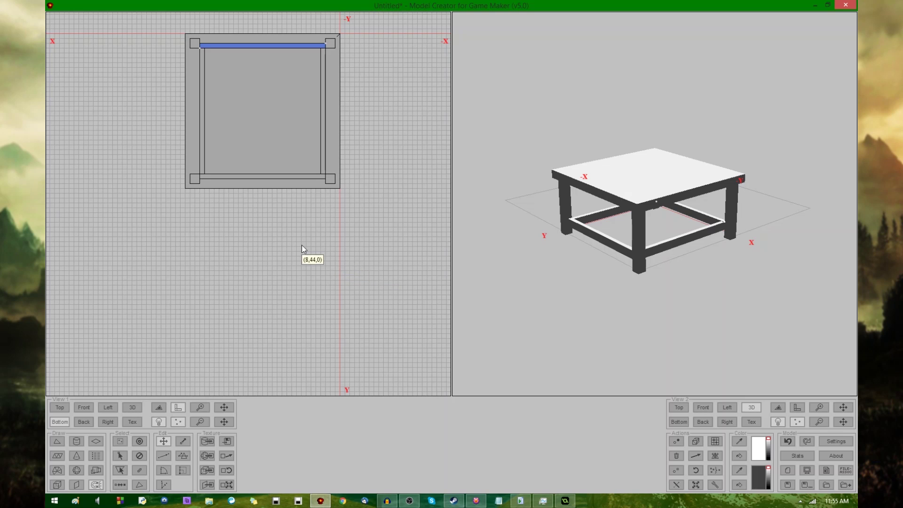
middle_drag(302, 246, 253, 328)
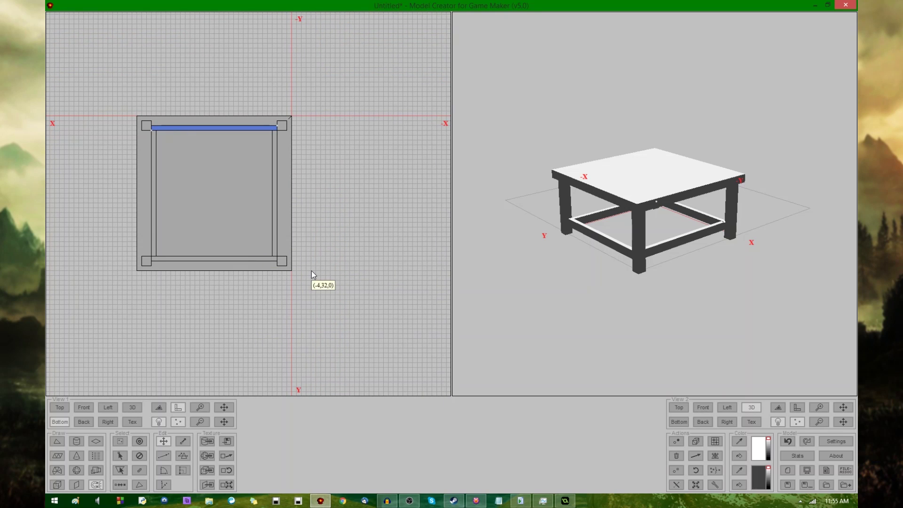
Select the back rail's right end and nudge it one unit right.
drag(264, 127, 290, 254)
key(s)
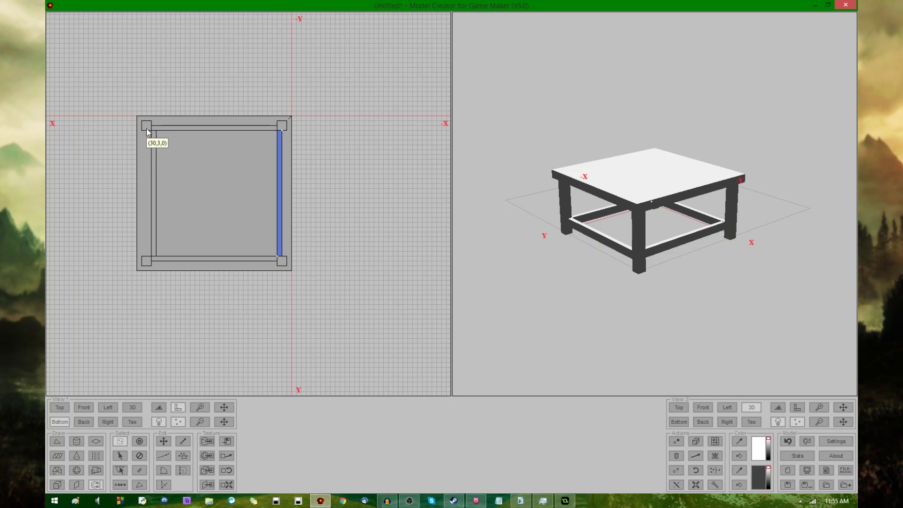
drag(146, 128, 165, 258)
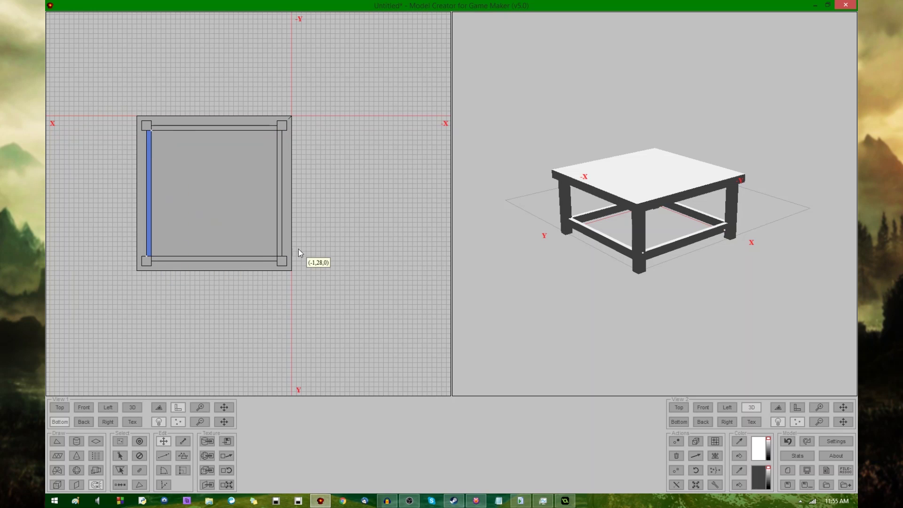
drag(582, 262, 606, 279)
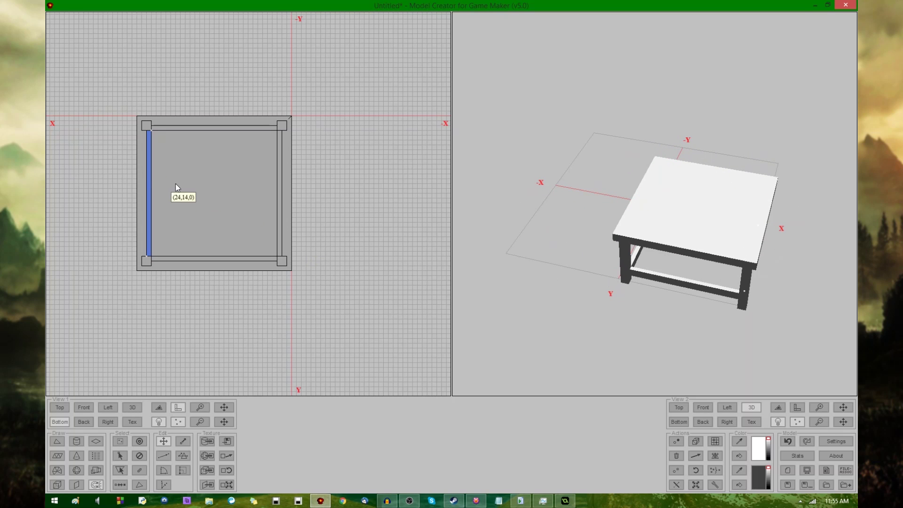
Draw a trial box at the frame's corner, undo it, and select the entire table.
drag(117, 101, 360, 319)
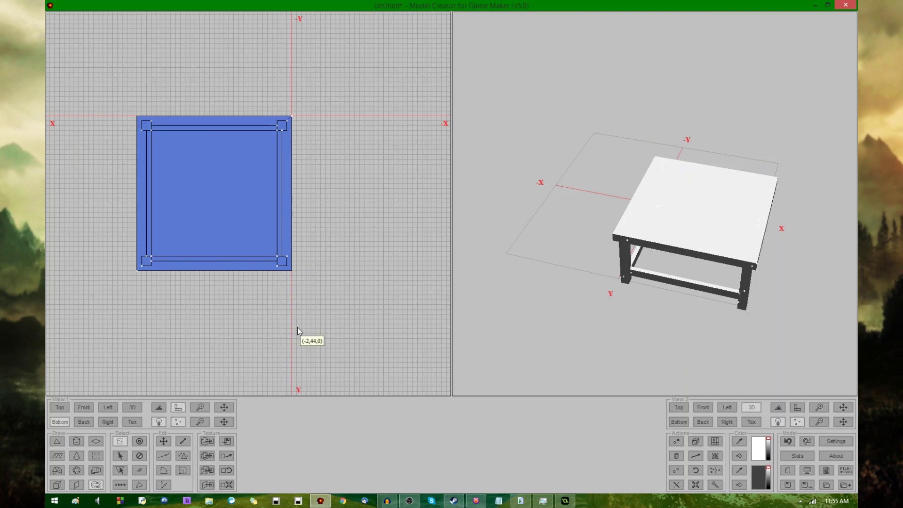
click(282, 273)
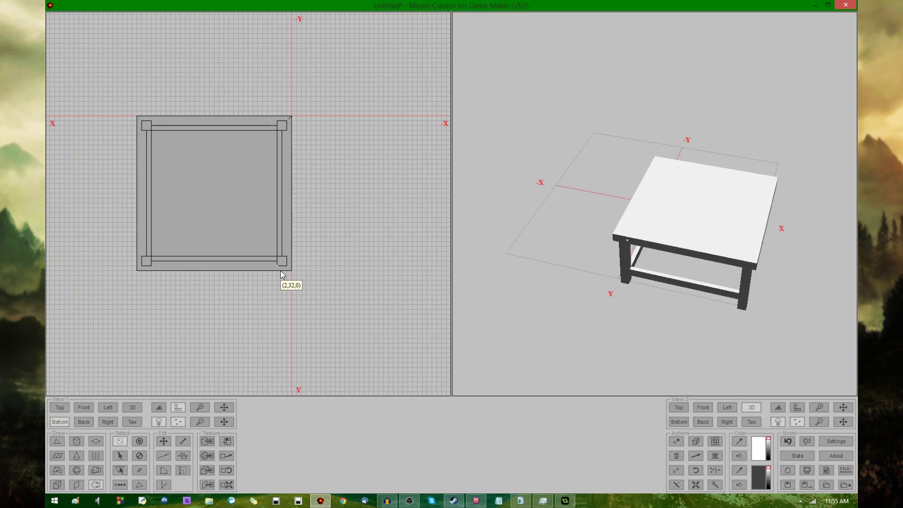
drag(286, 274, 235, 323)
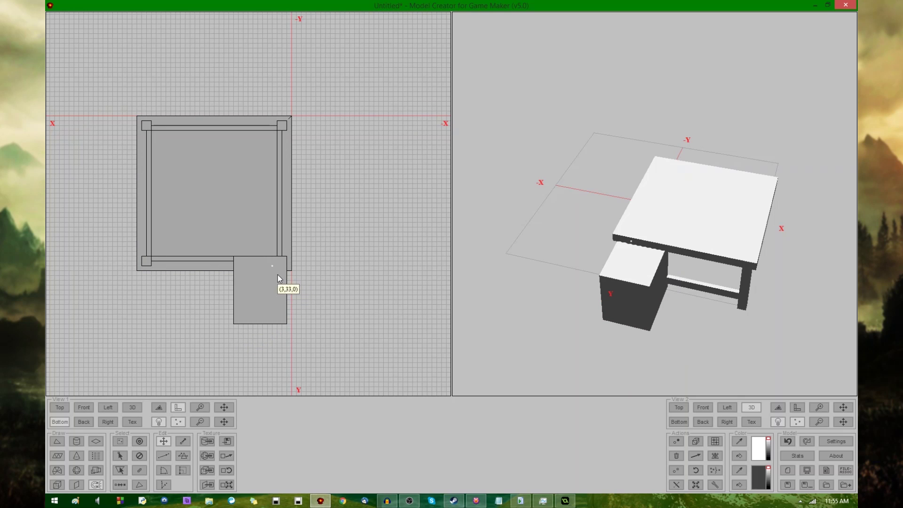
key(ctrl+z)
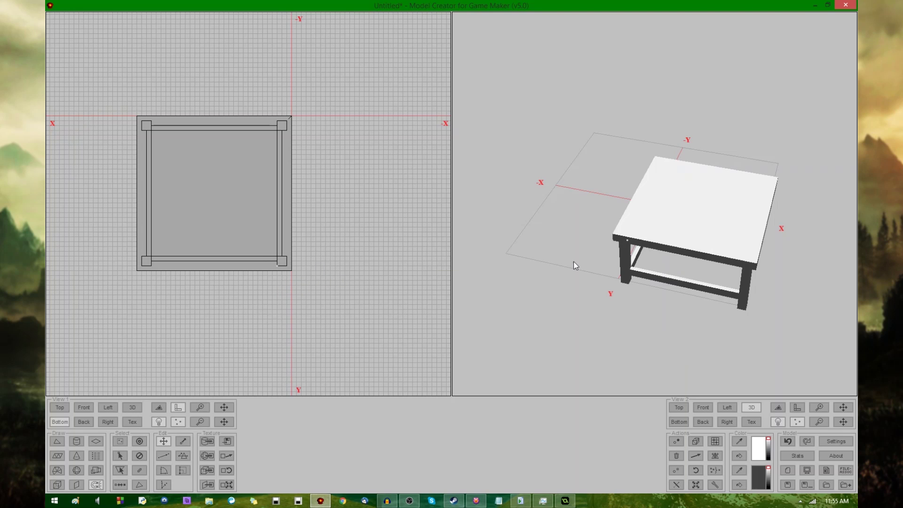
drag(574, 262, 619, 269)
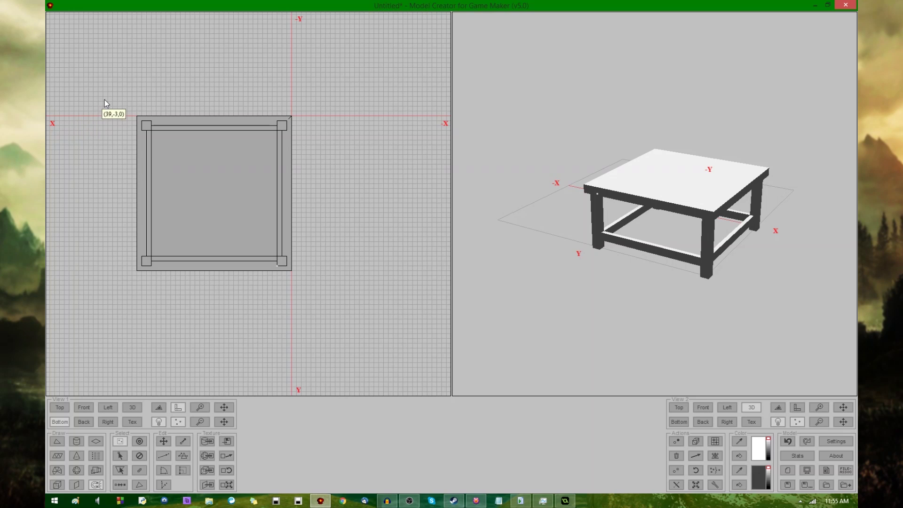
drag(109, 99, 326, 307)
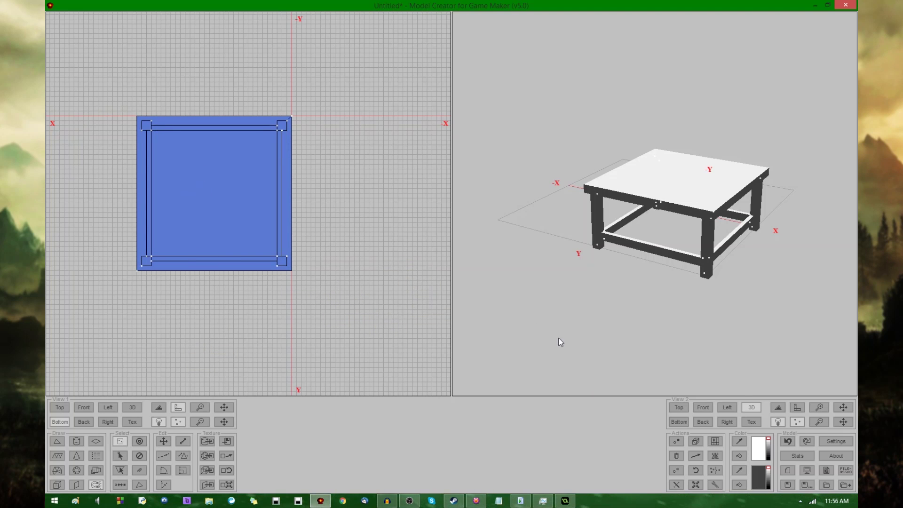
Convert the selected table faces into triangles, then clear the selection.
click(696, 442)
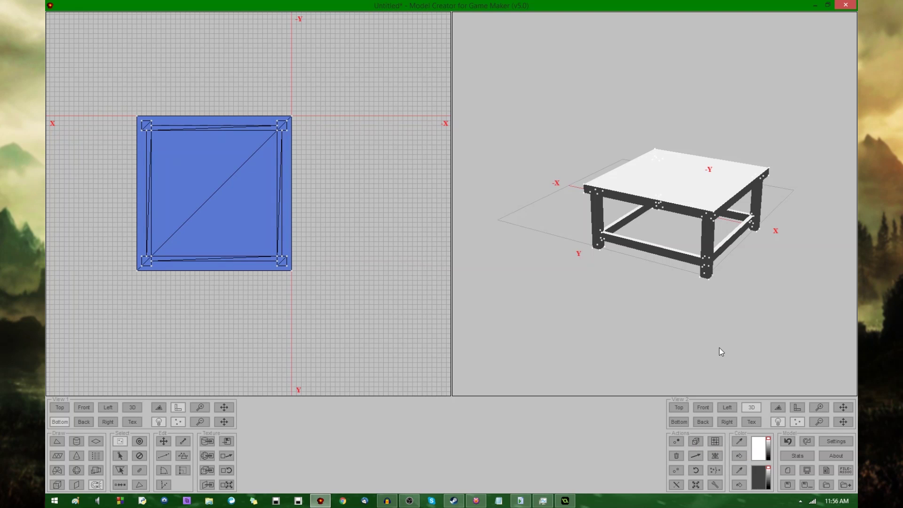
drag(722, 351, 677, 320)
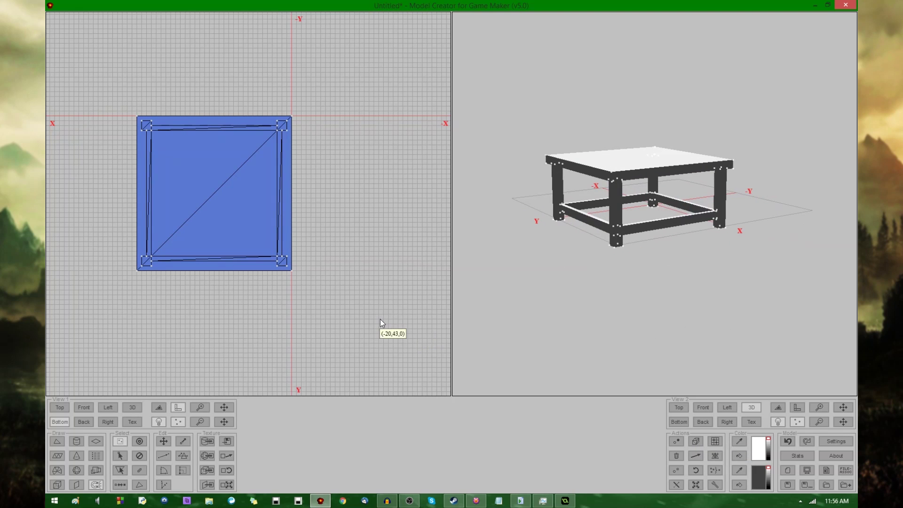
click(323, 291)
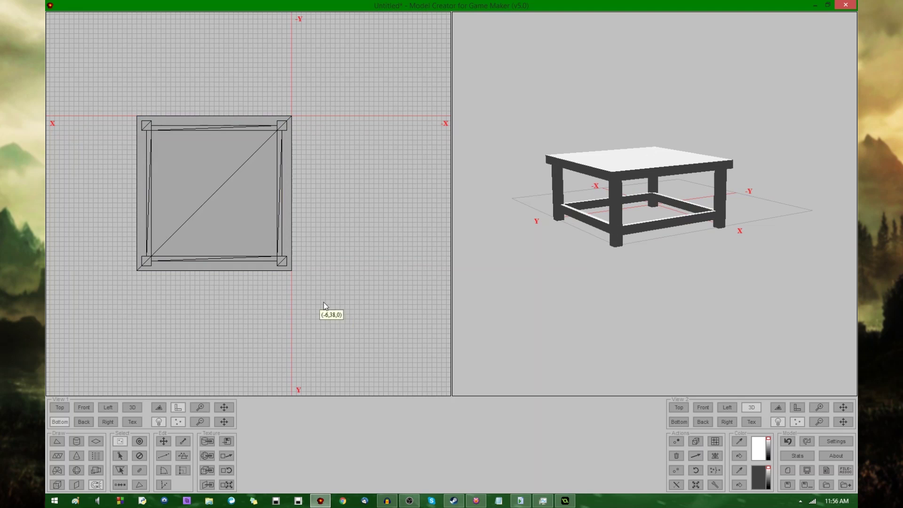
Test-stretch the bottom-right corner leg, undo it twice, and set the left view to Top.
click(279, 267)
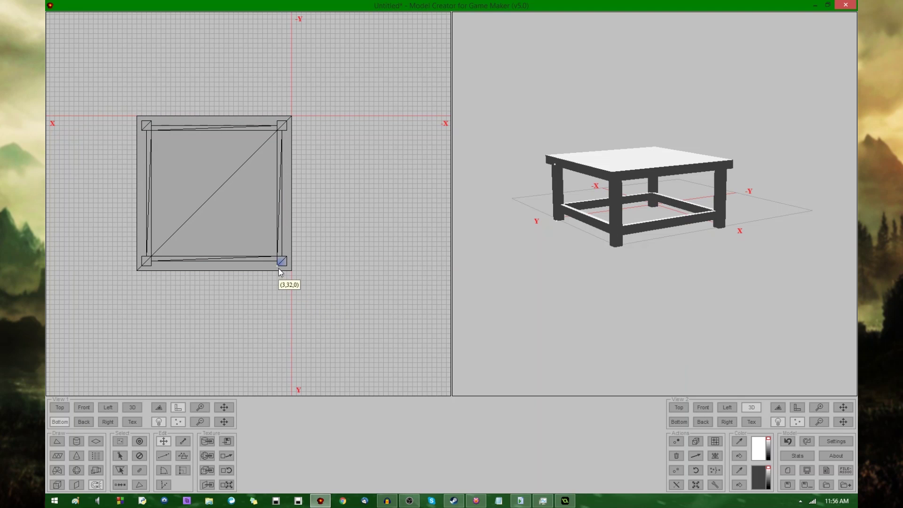
drag(276, 304, 200, 294)
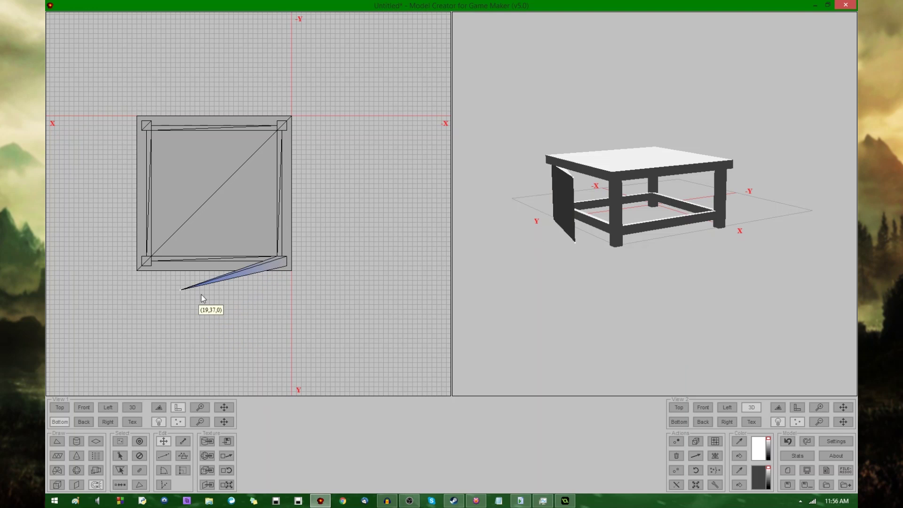
key(ctrl+z)
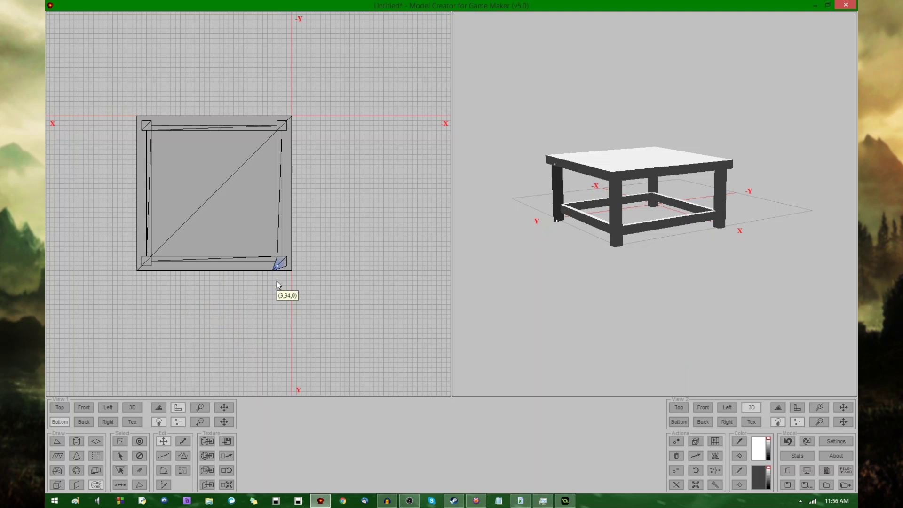
key(ctrl+z)
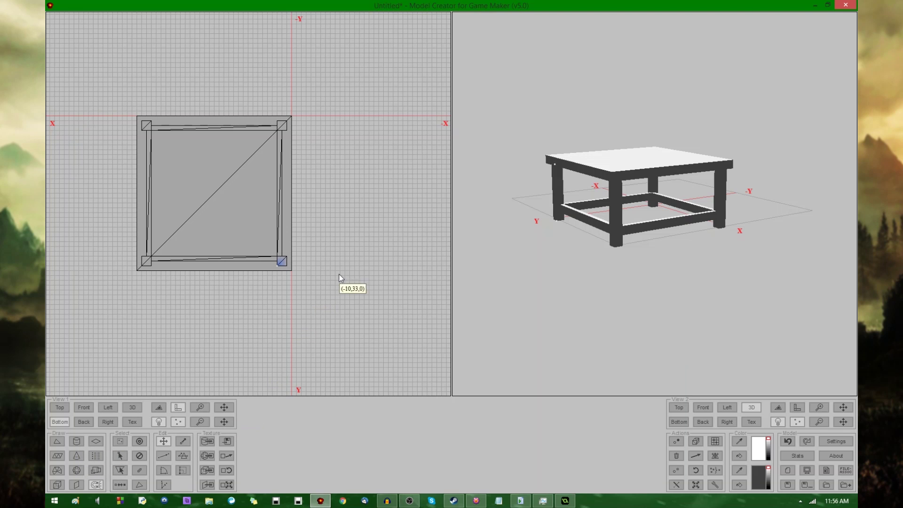
mouse_move(588, 280)
mouse_down()
mouse_move(587, 254)
mouse_move(567, 246)
mouse_move(494, 259)
mouse_move(546, 269)
mouse_move(597, 259)
mouse_move(579, 282)
mouse_up()
click(60, 408)
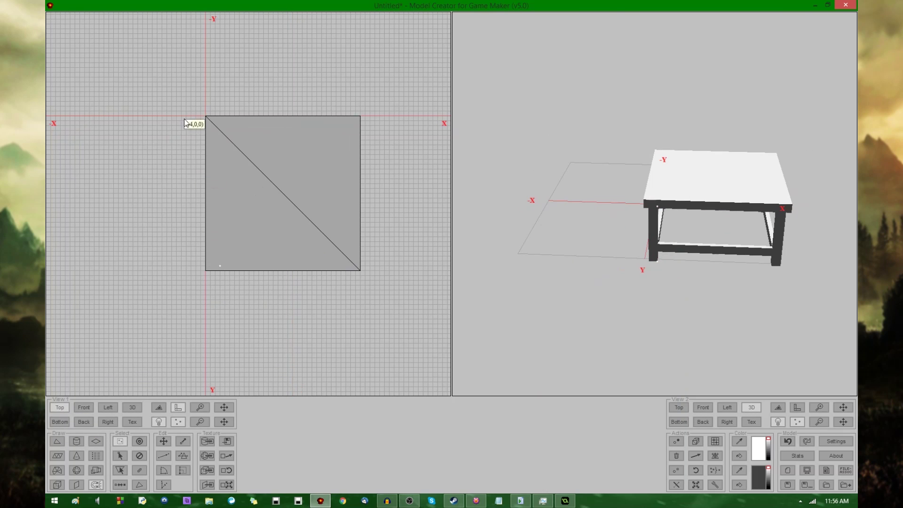
Box-select the tabletop square and move it up and right across the top-view grid.
drag(187, 99, 436, 328)
middle_drag(375, 260, 309, 327)
key(m)
drag(235, 331, 346, 156)
middle_drag(346, 157, 259, 303)
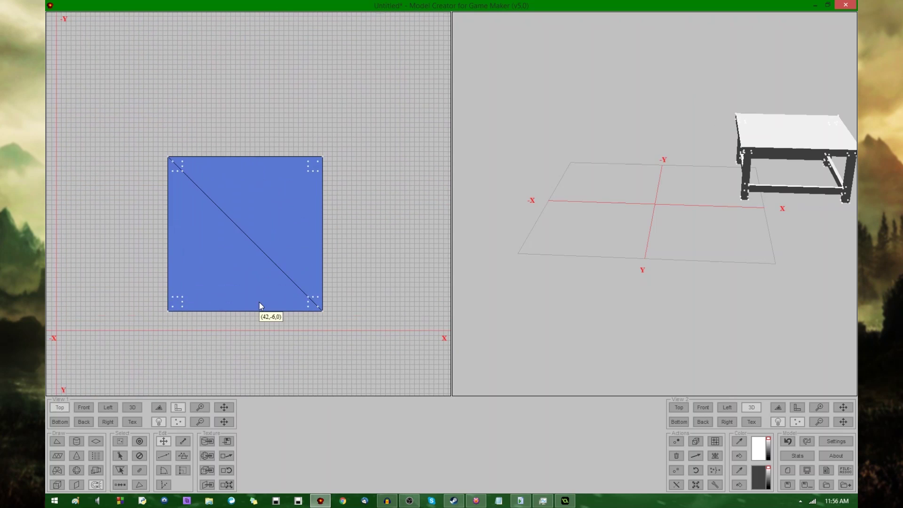
drag(259, 303, 332, 168)
middle_drag(234, 331, 276, 298)
click(305, 301)
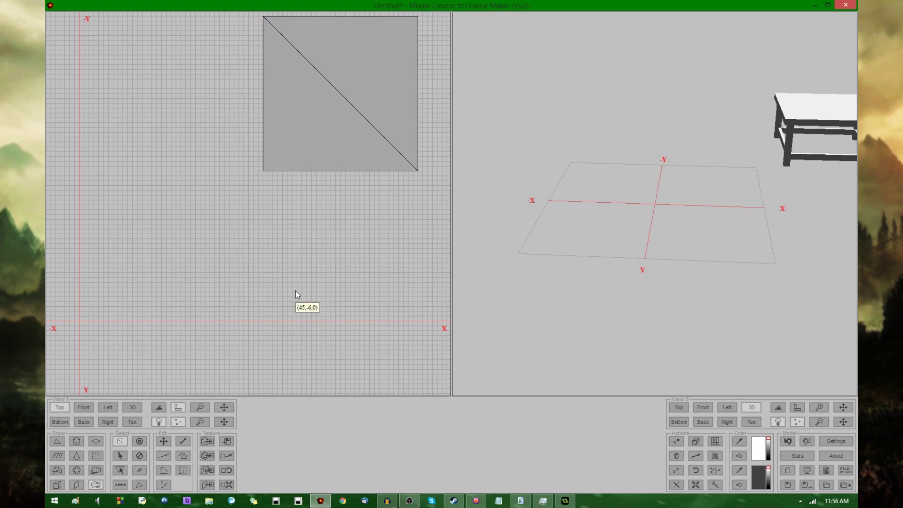
middle_drag(368, 155, 332, 219)
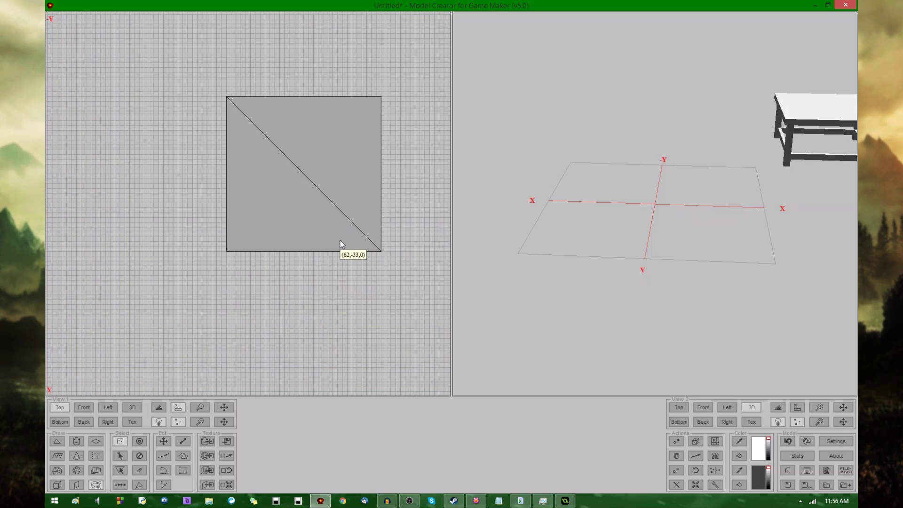
Move the whole model away from the origin, restoring it after an accidental delete.
key(ctrl+a)
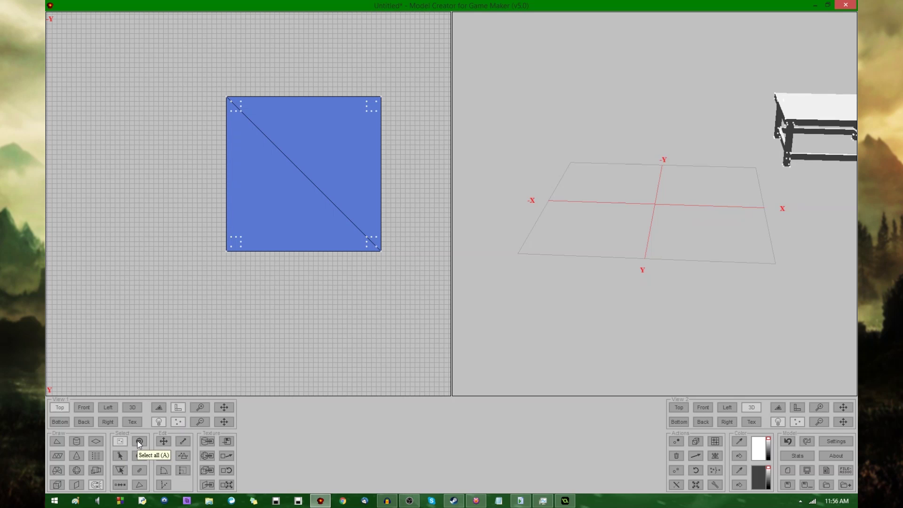
key(m)
drag(295, 253, 331, 212)
key(Delete)
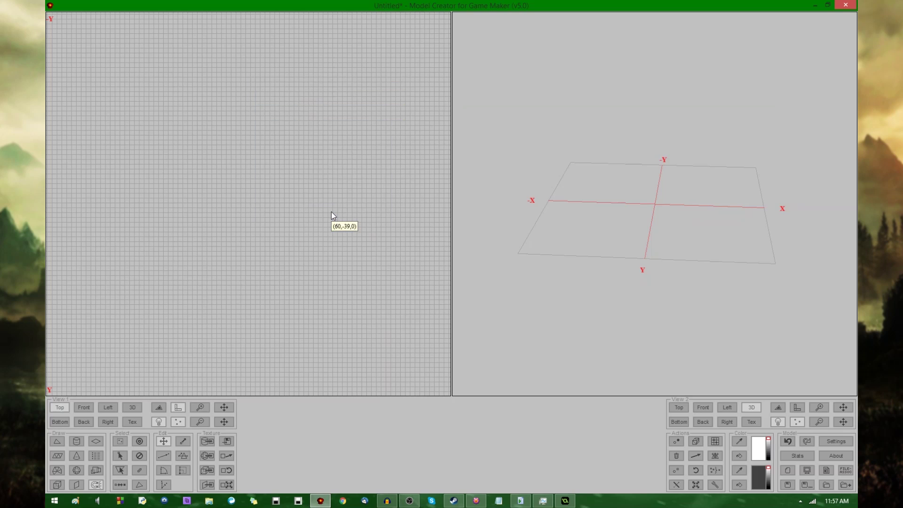
key(ctrl+z)
middle_drag(194, 362, 335, 170)
middle_drag(220, 292, 225, 218)
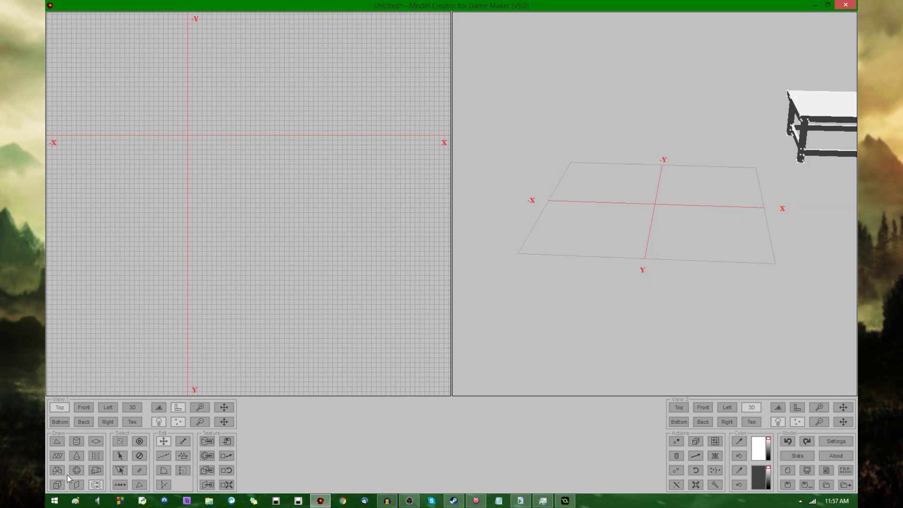
Draw a 16×16 box from the origin with second Z set to 2, forming a 2-unit slab.
click(188, 139)
click(471, 296)
click(57, 484)
mouse_move(213, 168)
mouse_down()
mouse_move(260, 225)
mouse_move(263, 211)
mouse_up()
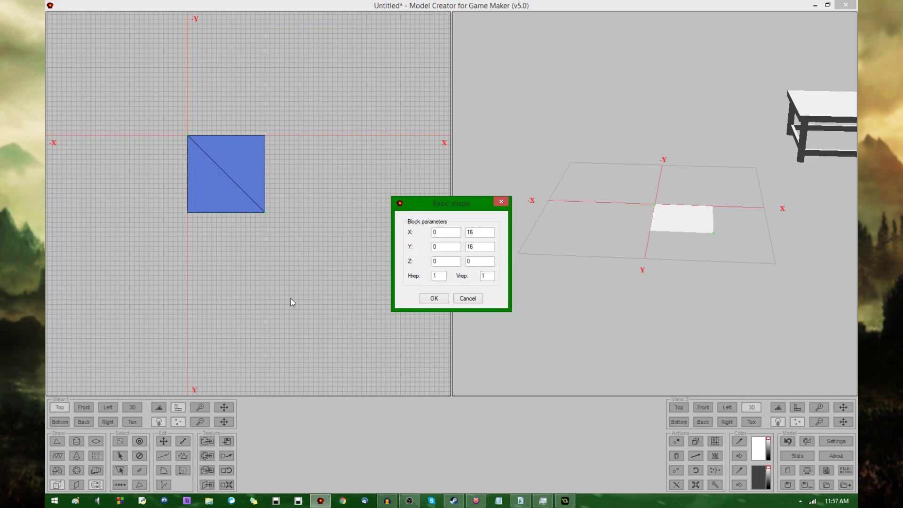
click(483, 261)
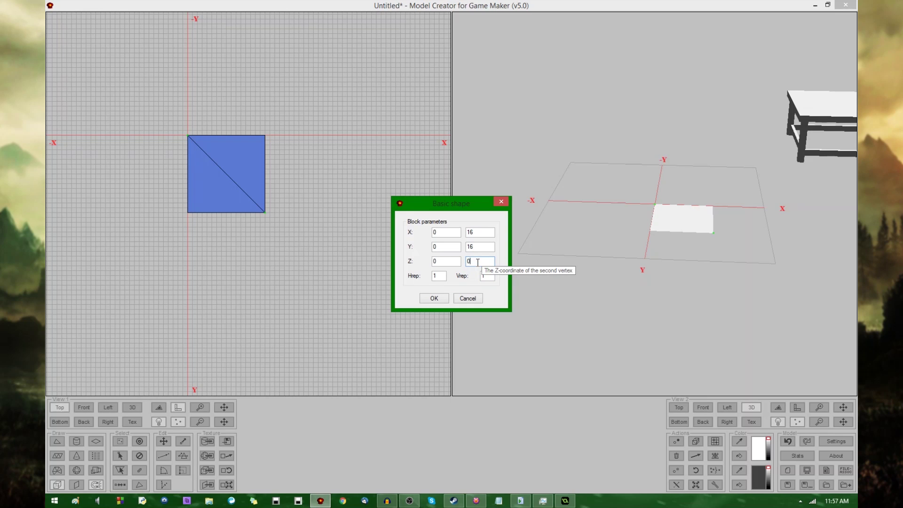
drag(478, 263, 414, 254)
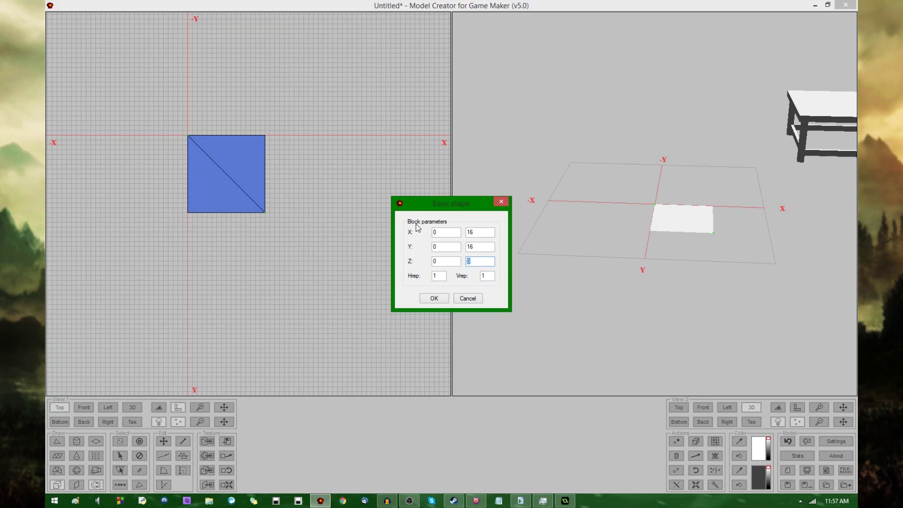
text(2)
click(434, 298)
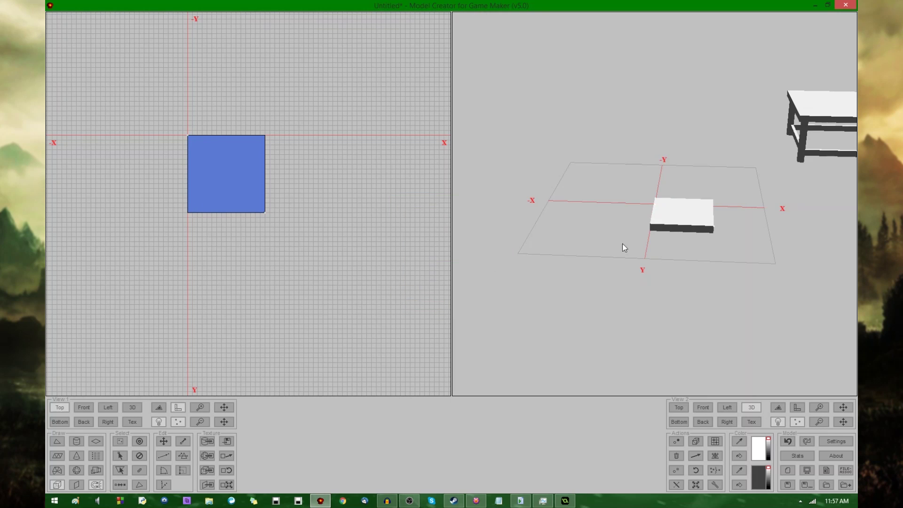
drag(623, 244, 657, 251)
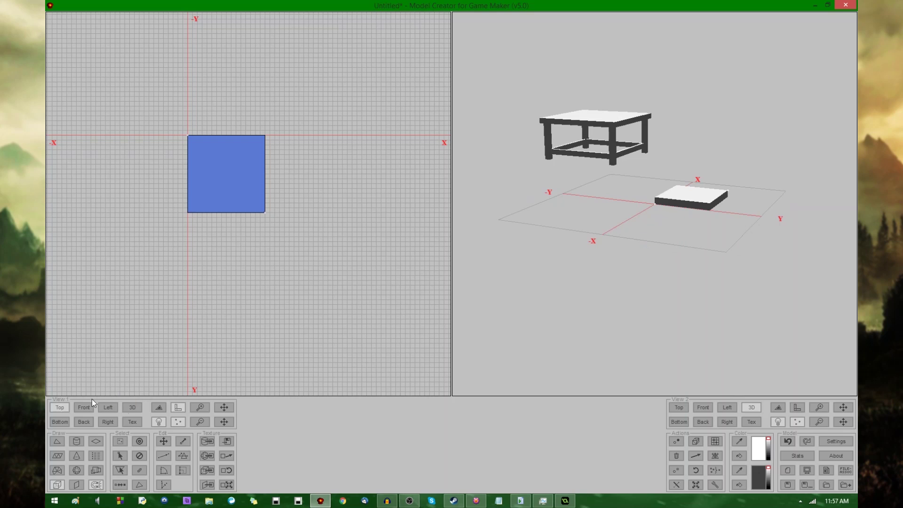
middle_drag(220, 308, 260, 313)
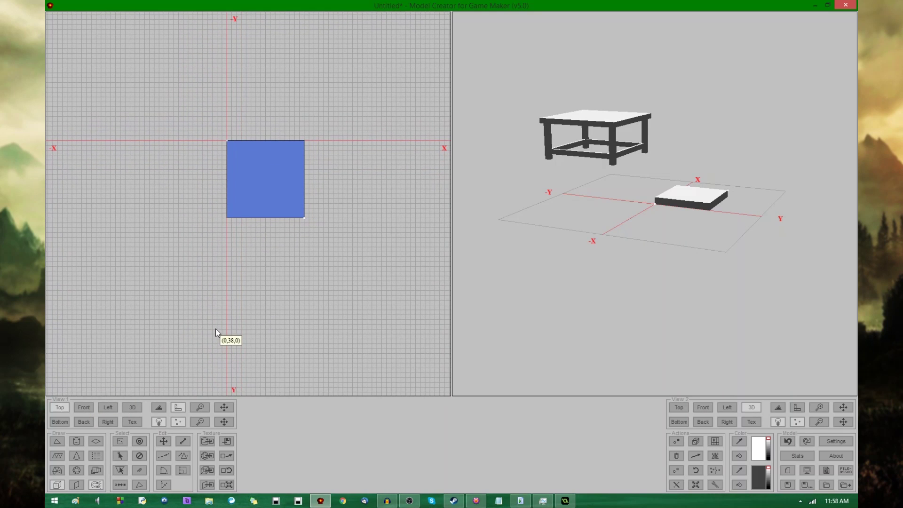
In Front view, select the slab and raise it upward.
click(84, 408)
right_drag(270, 299, 252, 295)
drag(196, 254, 283, 276)
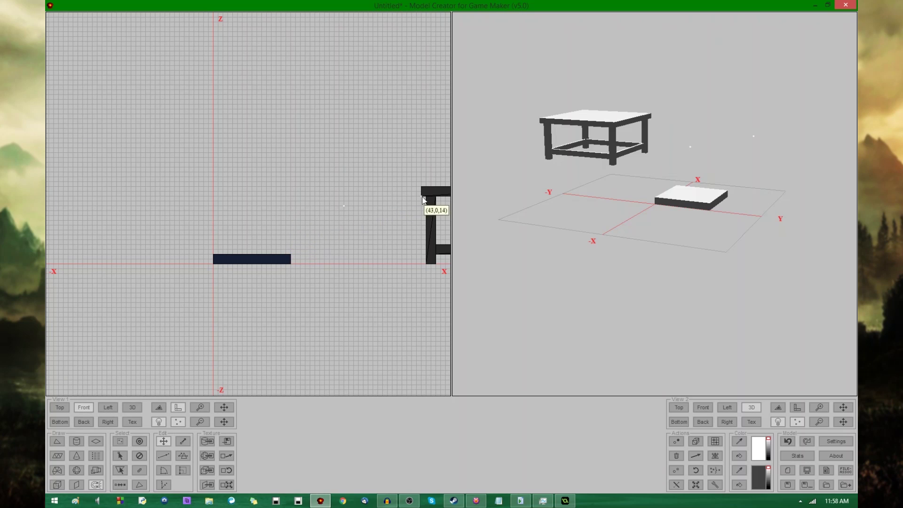
click(289, 224)
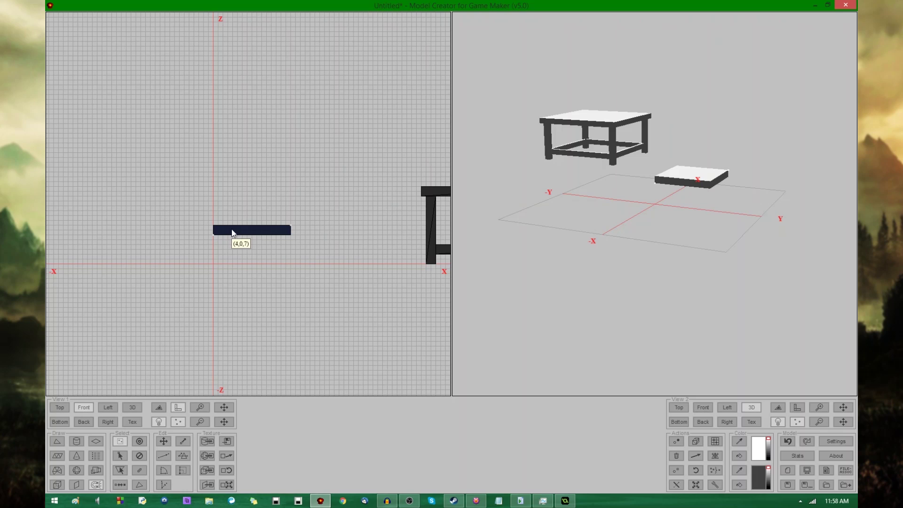
Select the slab's bottom-edge vertices and raise them to make the slab thinner.
middle_drag(310, 261, 235, 275)
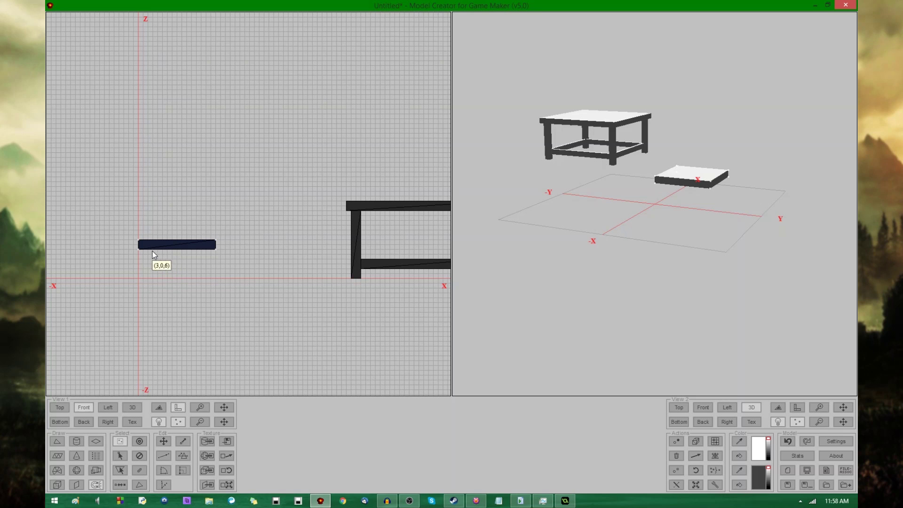
middle_drag(152, 251, 207, 256)
drag(179, 249, 317, 275)
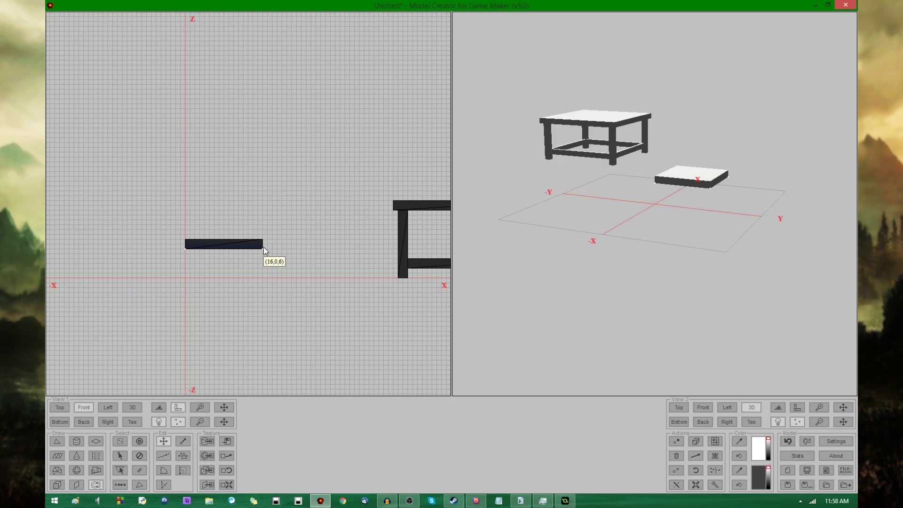
drag(263, 246, 263, 246)
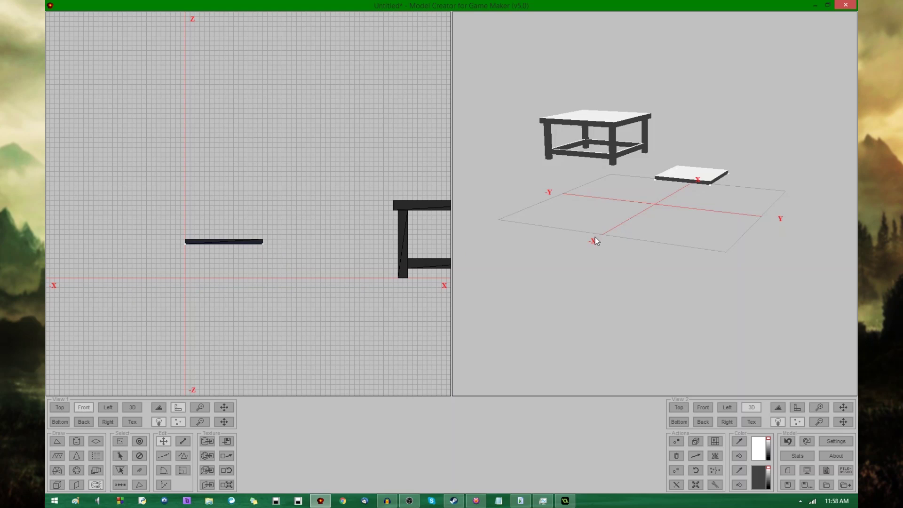
drag(594, 239, 635, 242)
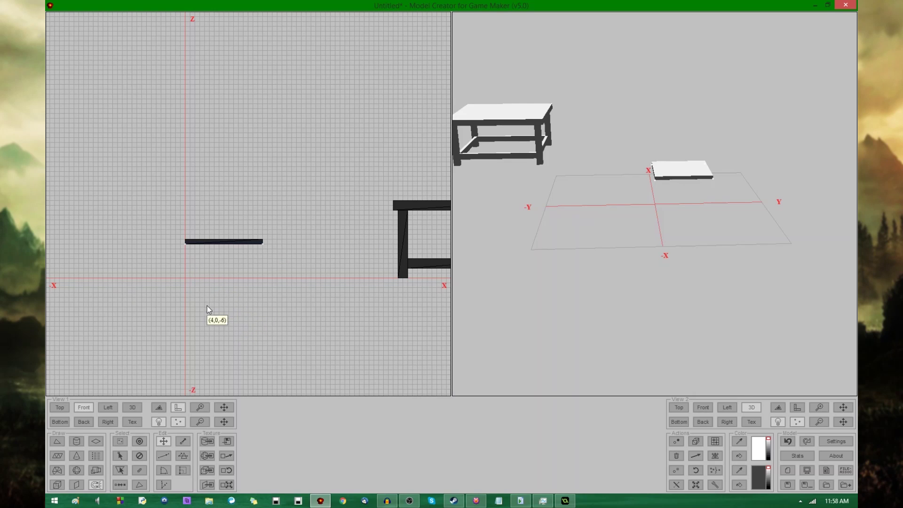
click(60, 408)
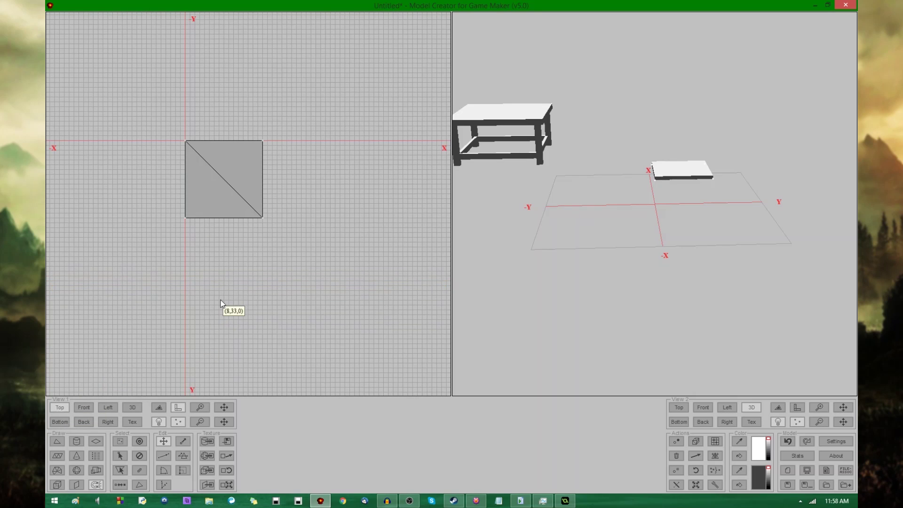
Draw a small post block (X 1–3, Y 13–15) at the slab's corner with Z max 10.
middle_drag(232, 279, 251, 303)
middle_drag(574, 278, 710, 268)
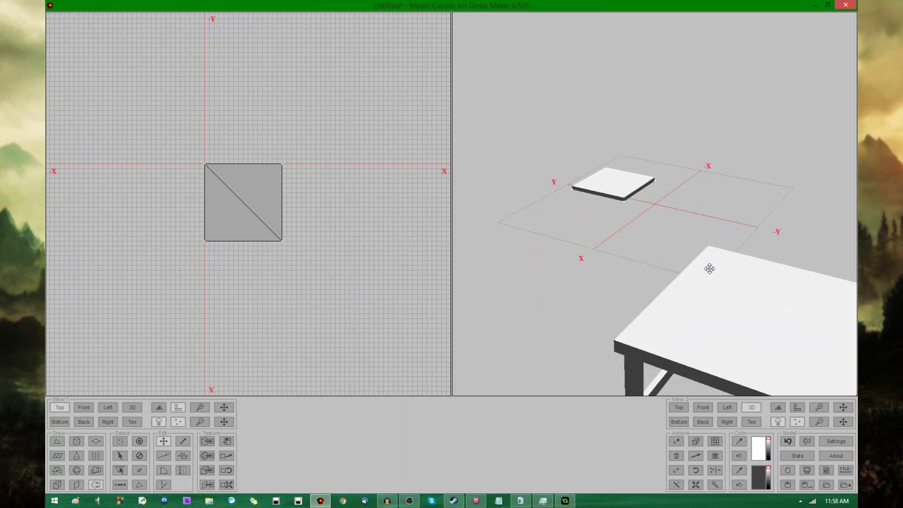
drag(710, 269, 663, 287)
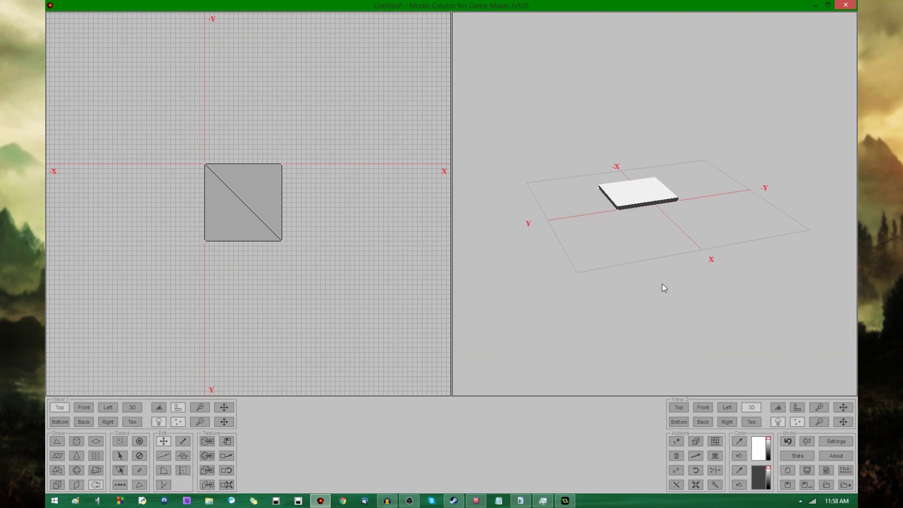
click(57, 485)
click(209, 226)
drag(217, 236, 217, 237)
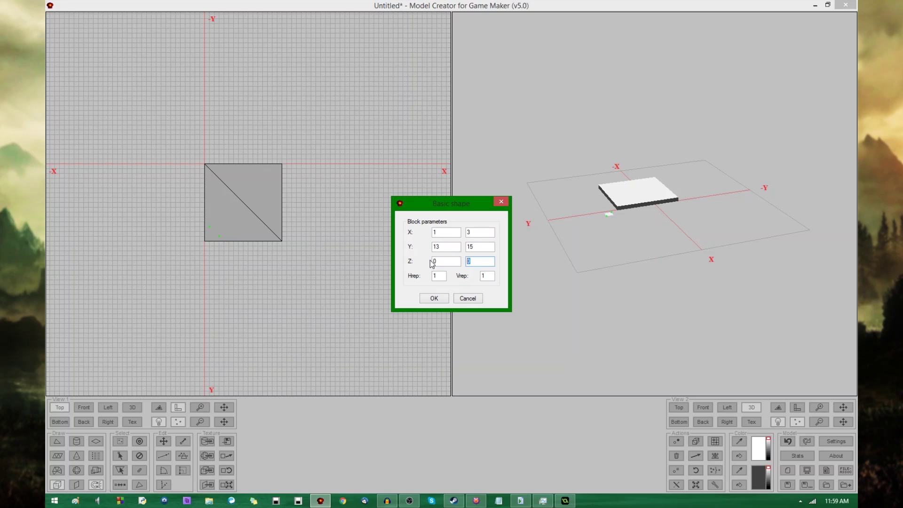
text(10)
click(444, 297)
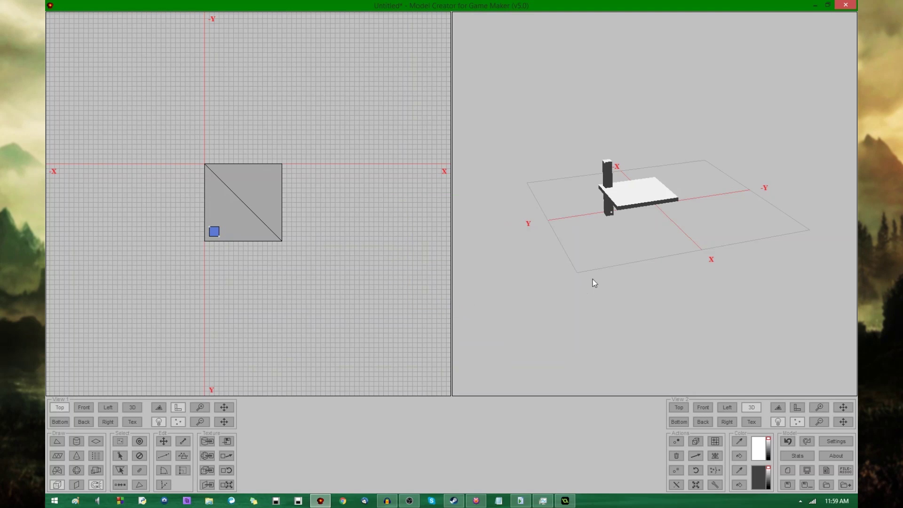
drag(594, 282, 631, 258)
In Front view, lower the column's top vertices down to the seat's underside.
click(85, 407)
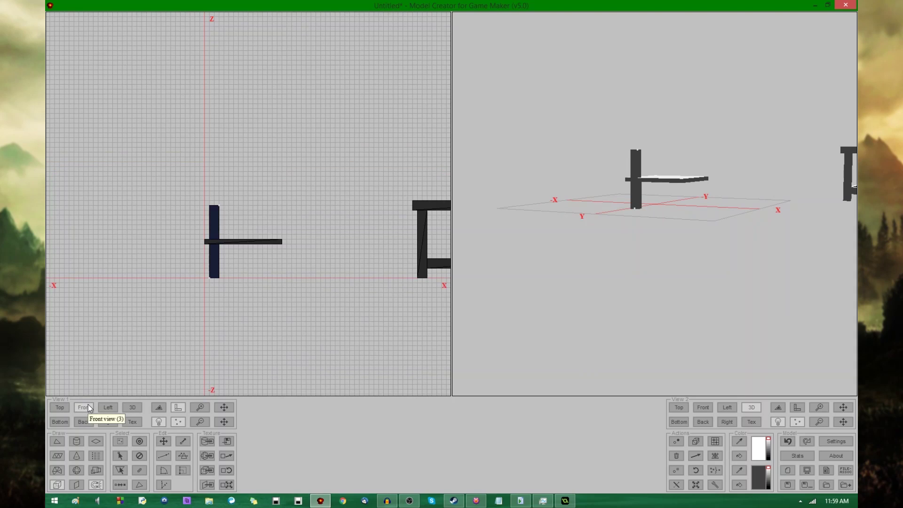
key(s)
drag(200, 196, 230, 211)
key(m)
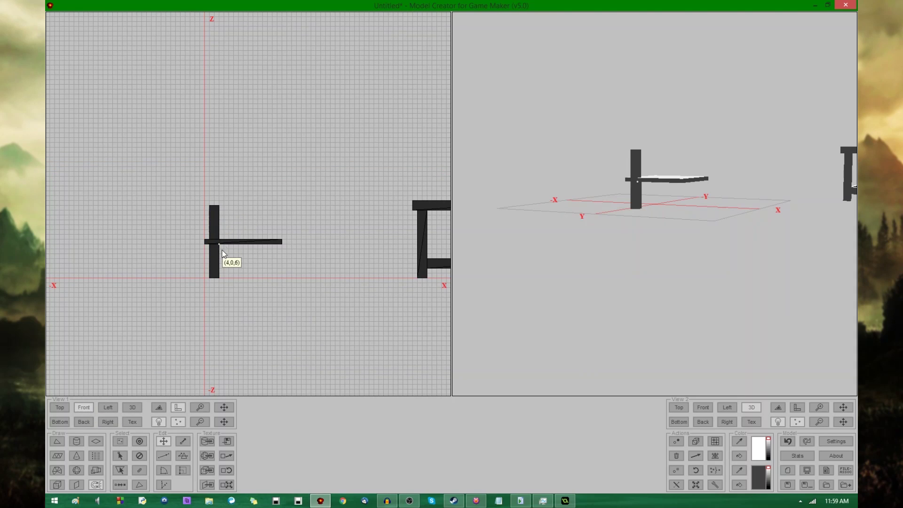
drag(222, 250, 222, 246)
In Top view, move the leg's vertices toward the seat's opposite corner.
click(60, 407)
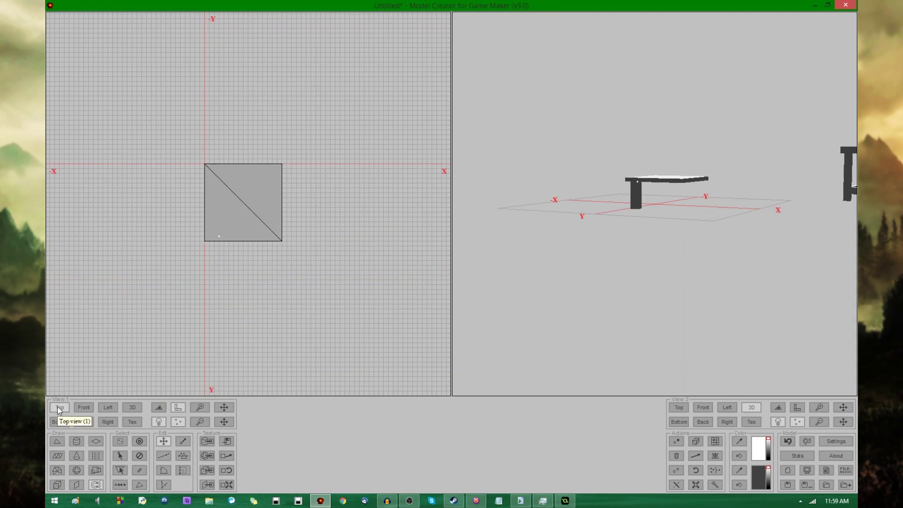
key(s)
drag(214, 230, 230, 255)
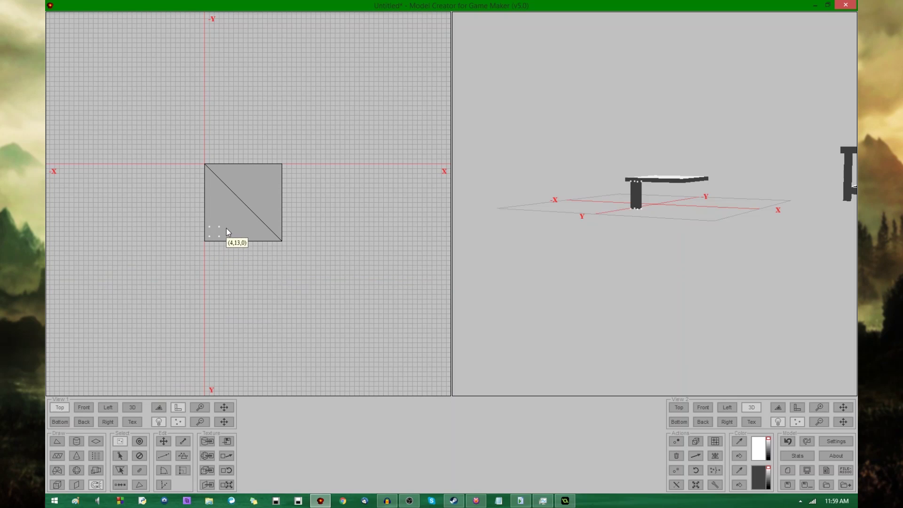
key(m)
drag(224, 239, 283, 241)
middle_drag(641, 247, 660, 276)
Select the vertices at the seat's lower-right corner and inspect the four legs in 3D.
key(s)
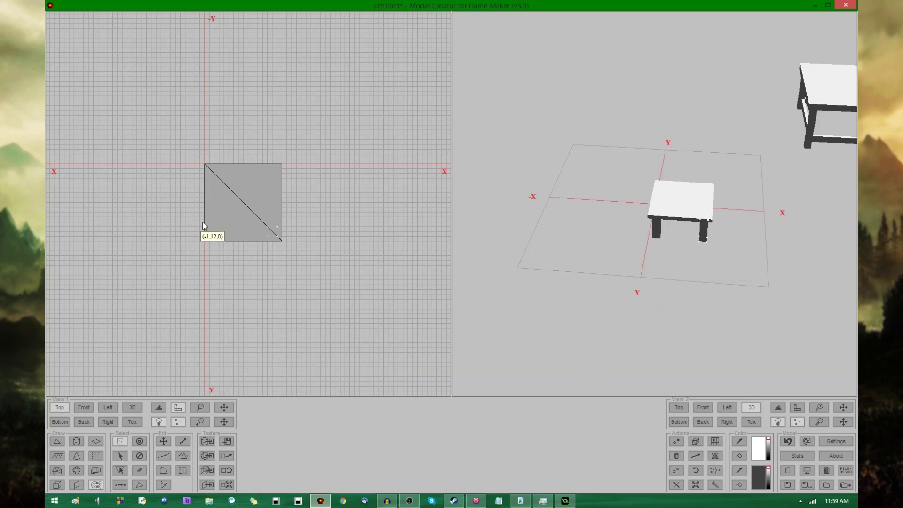
drag(195, 221, 279, 236)
key(m)
drag(658, 227, 744, 193)
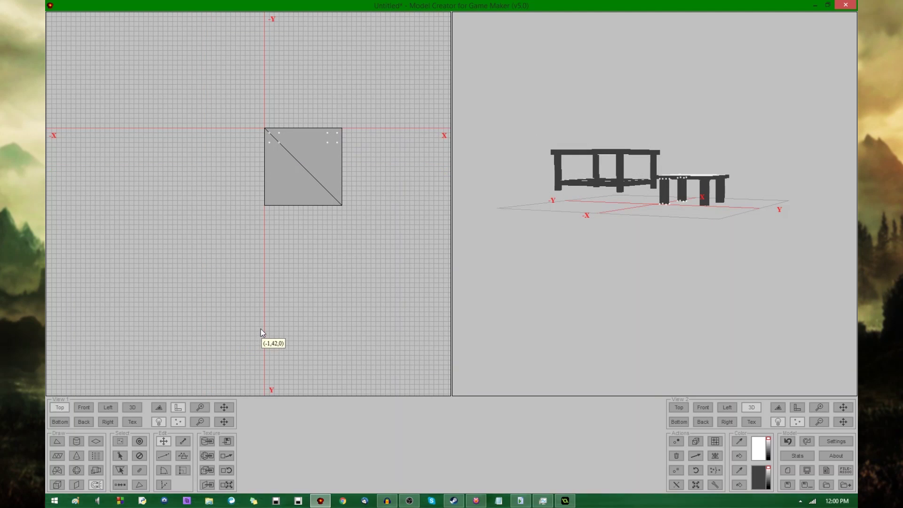
drag(637, 250, 581, 268)
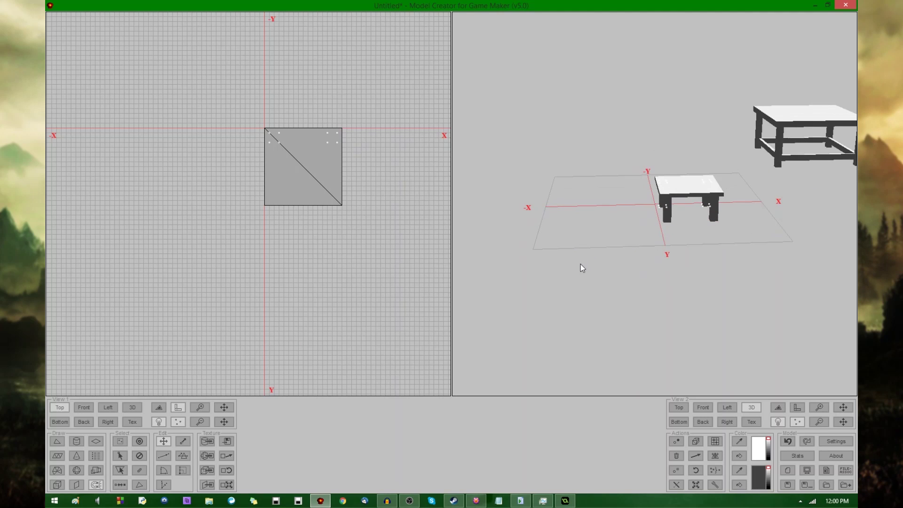
In Front view, raise the back legs' tops up to z=24 as chair-back posts.
click(84, 408)
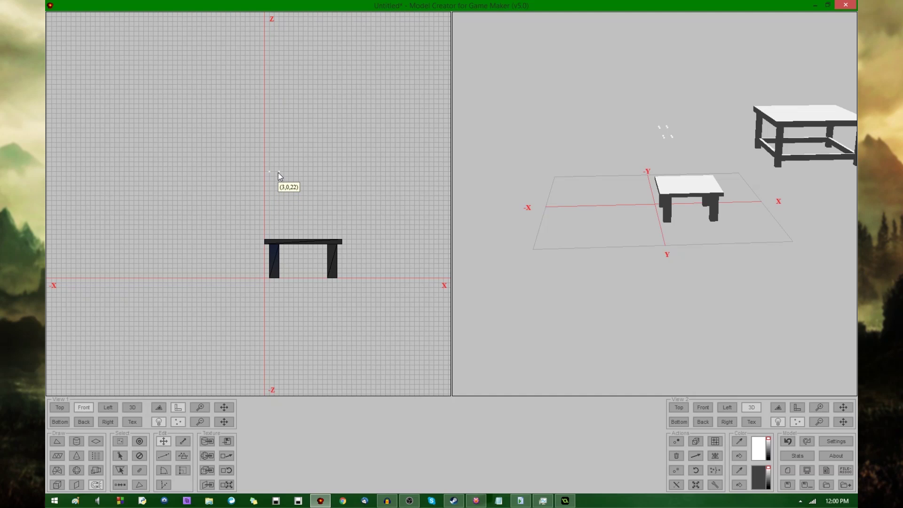
drag(277, 182, 278, 187)
middle_drag(288, 188, 189, 202)
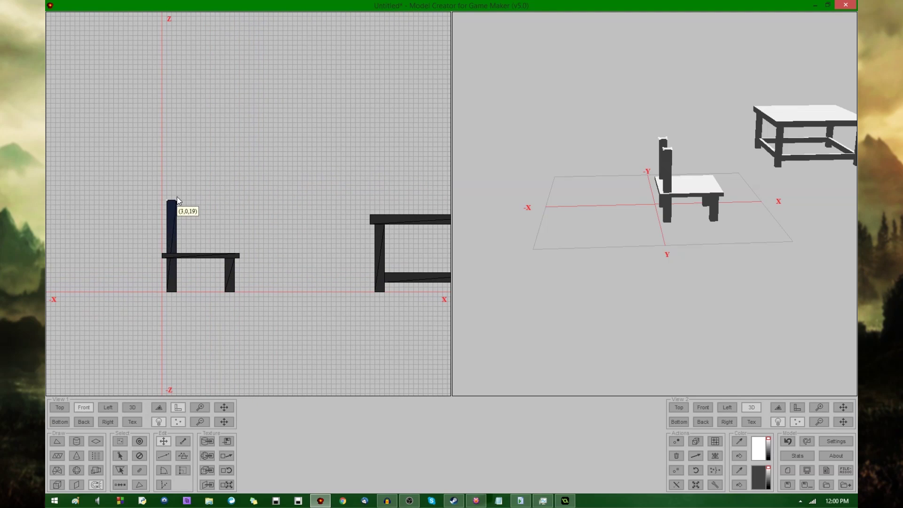
drag(178, 200, 179, 194)
drag(178, 176, 178, 177)
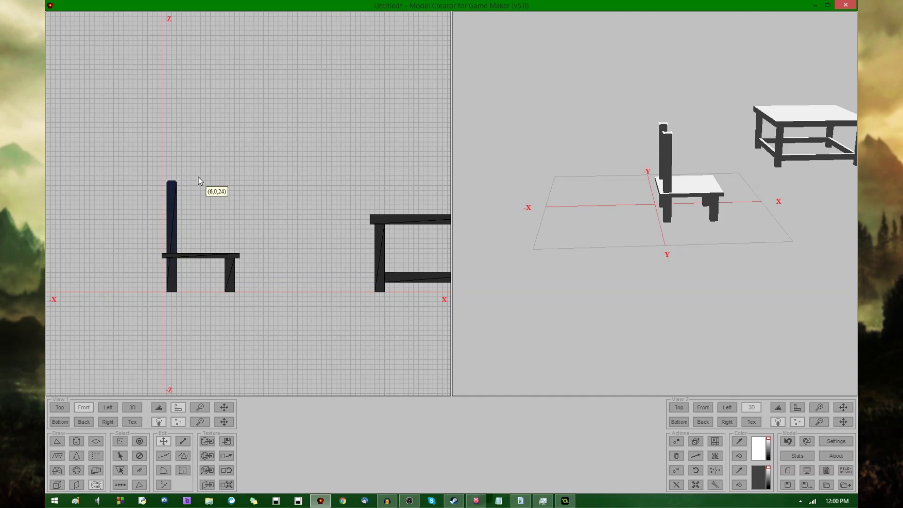
middle_drag(741, 217, 661, 251)
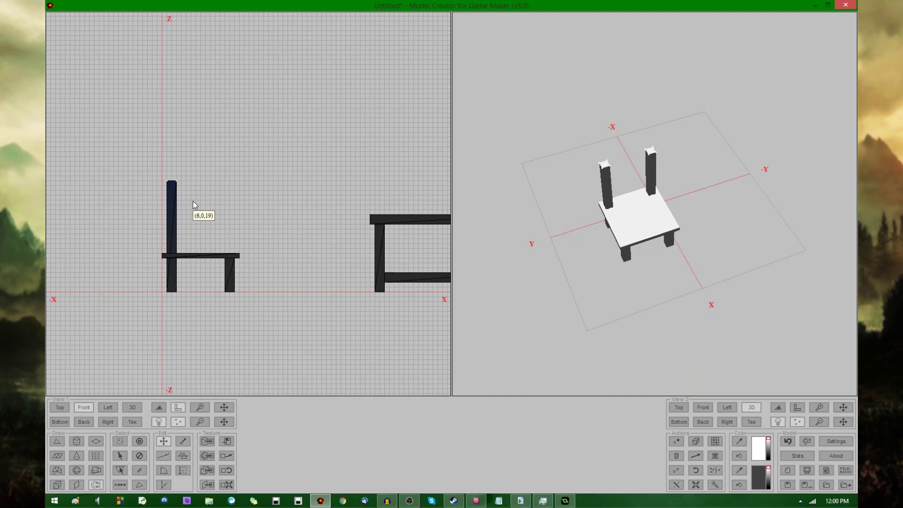
middle_drag(579, 245, 617, 246)
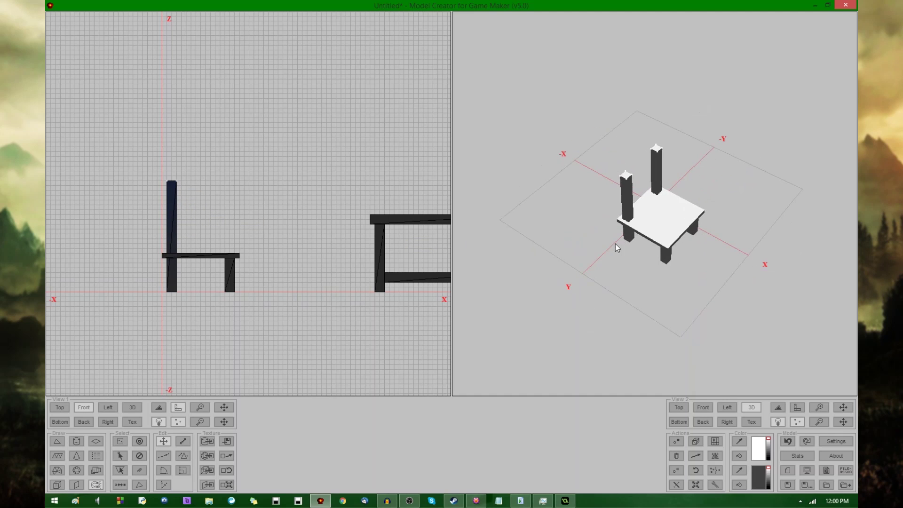
Outline a new block beside the top of the chair back and edit its second Y value.
click(57, 485)
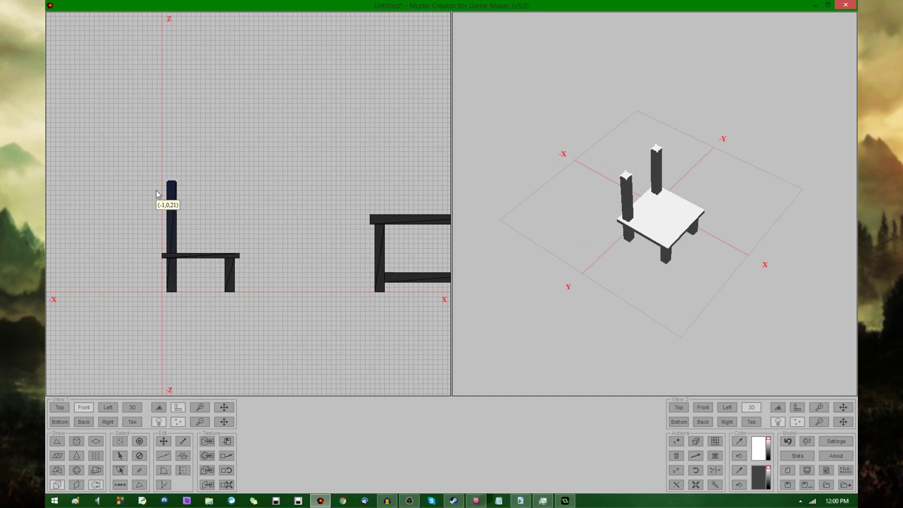
mouse_move(162, 198)
mouse_down()
mouse_move(161, 217)
mouse_move(160, 207)
mouse_up()
double_click(469, 247)
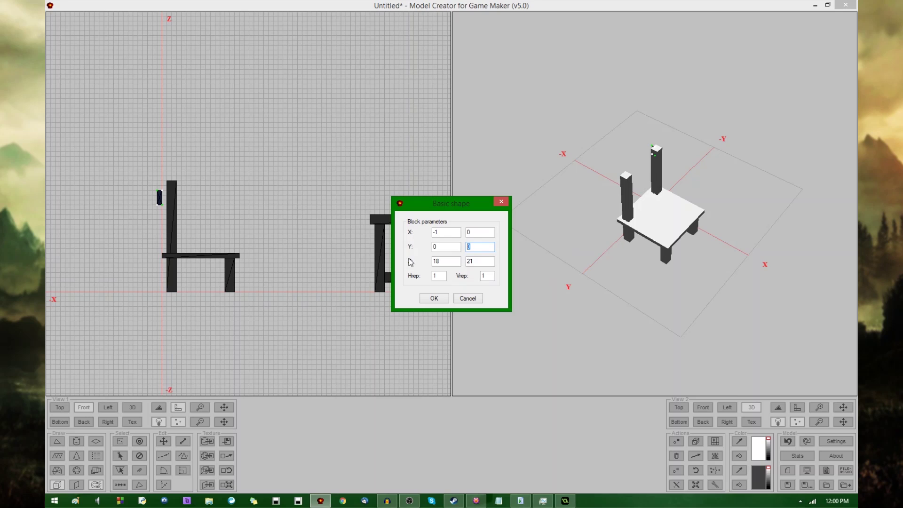
Set the second Y to 8, confirm the backrest bar, and move it left of the seat.
text(8)
click(434, 299)
click(58, 408)
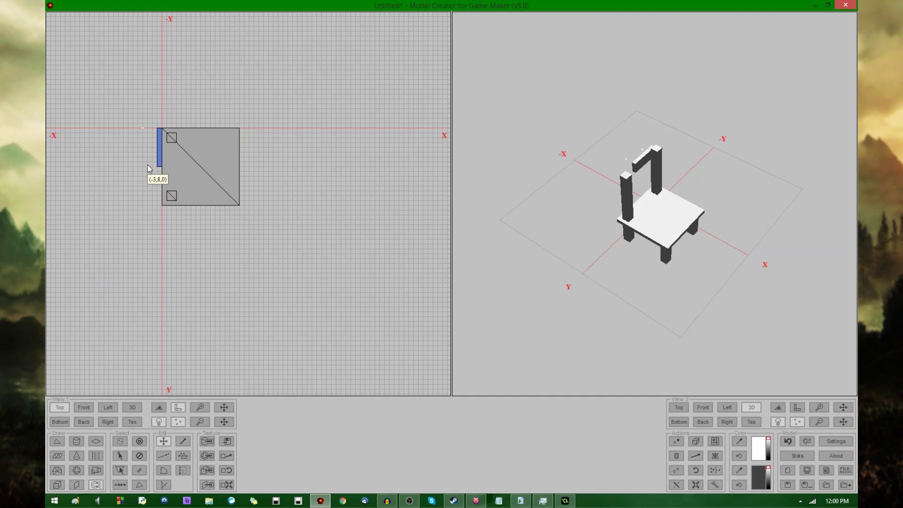
drag(148, 164, 152, 192)
Try moving and shortening the backrest bar's vertices, undoing both attempts.
key(s)
key(m)
key(s)
drag(135, 132, 152, 196)
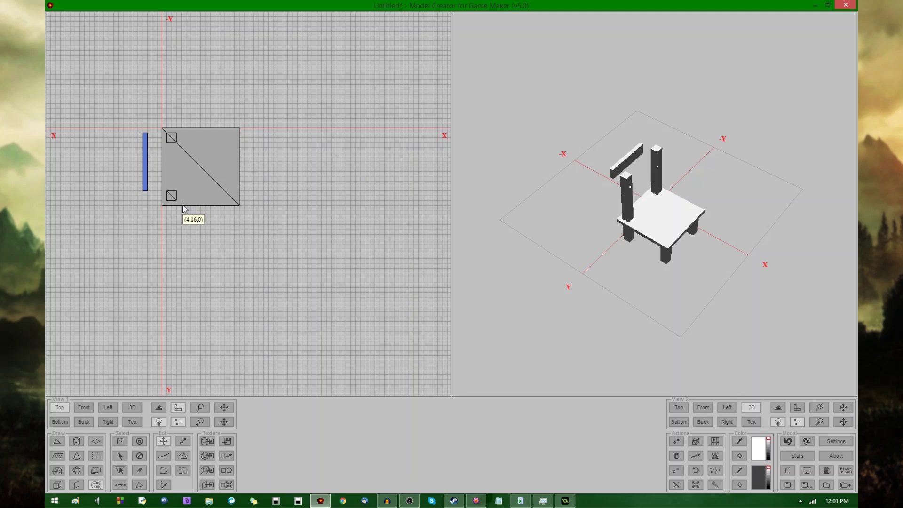
drag(182, 205, 183, 204)
key(ctrl+z)
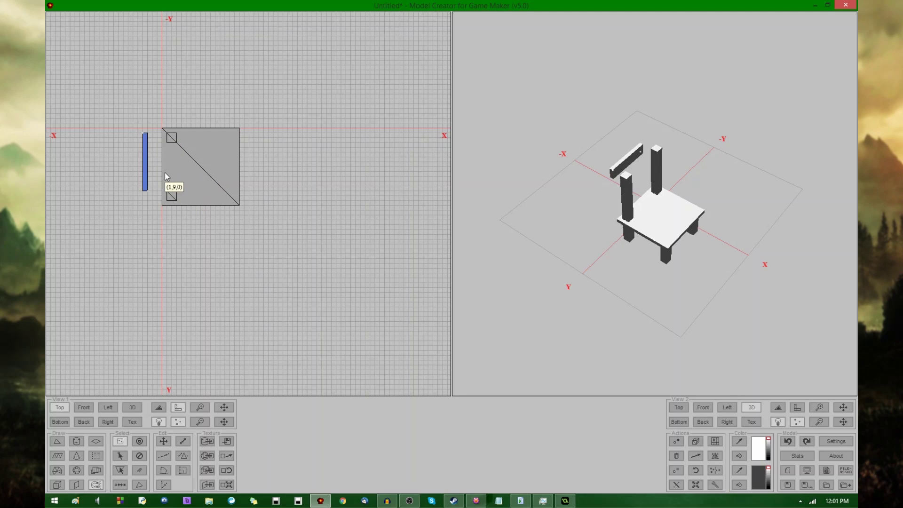
drag(164, 176, 157, 175)
drag(155, 181, 155, 181)
key(m)
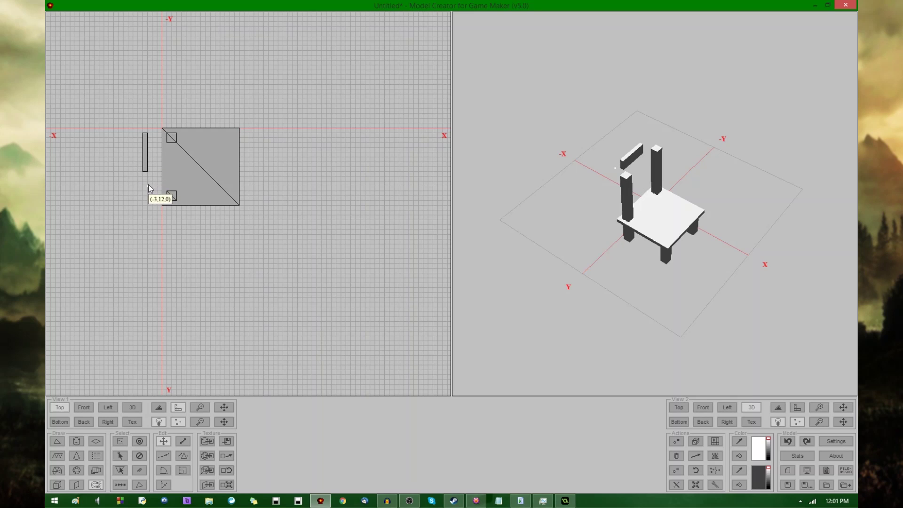
key(ctrl+z)
Place the backrest bar between the two posts and shorten its upper end by one unit.
click(148, 185)
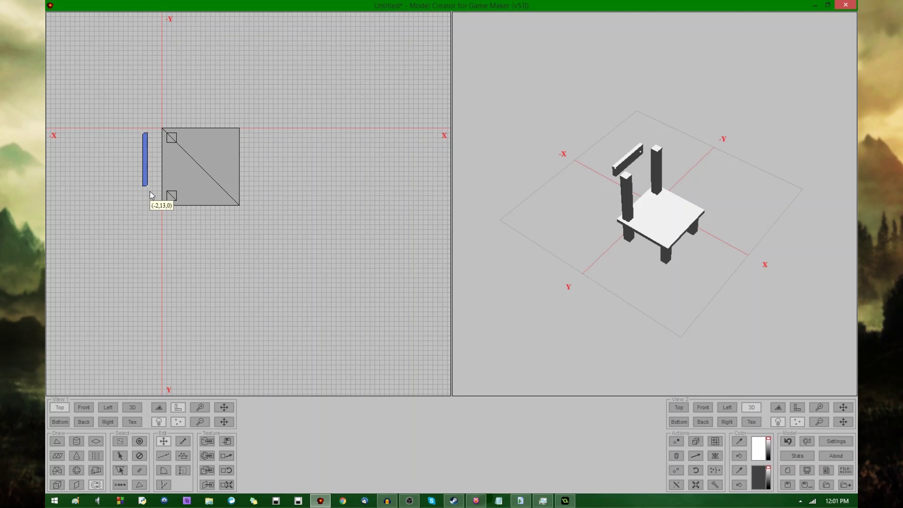
click(176, 190)
key(s)
drag(171, 136, 172, 148)
key(m)
mouse_move(637, 253)
middle_down()
mouse_move(613, 240)
mouse_move(635, 257)
middle_up()
drag(635, 256, 623, 233)
Copy the chair-back bar and add a second crossbar between the back posts.
key(s)
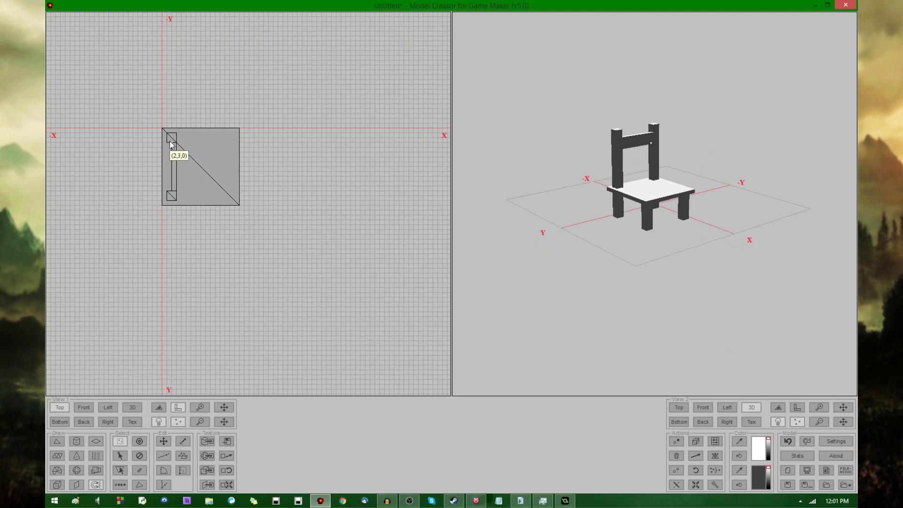
drag(170, 142, 180, 193)
key(ctrl+c)
click(84, 407)
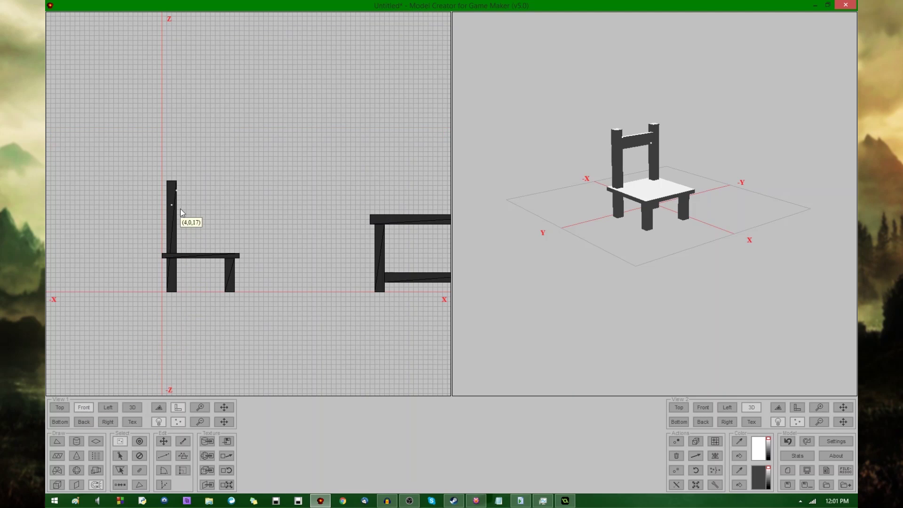
click(180, 226)
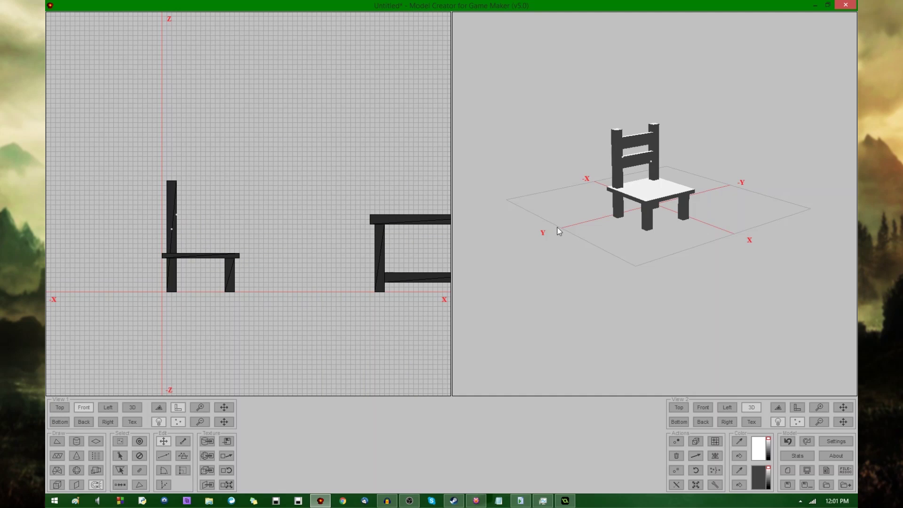
drag(559, 228, 601, 254)
Box-select the table in Top view and move it to sit just right of the chair.
click(59, 422)
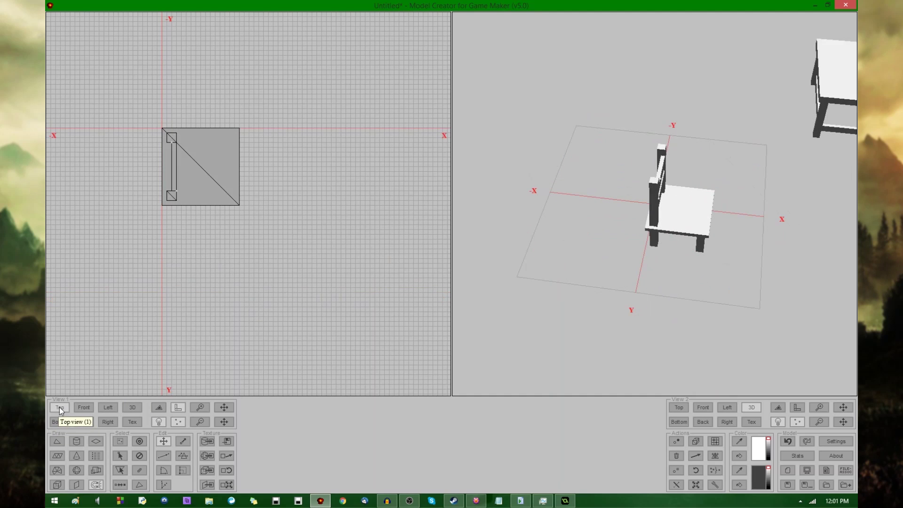
scroll(250, 218, down, 2)
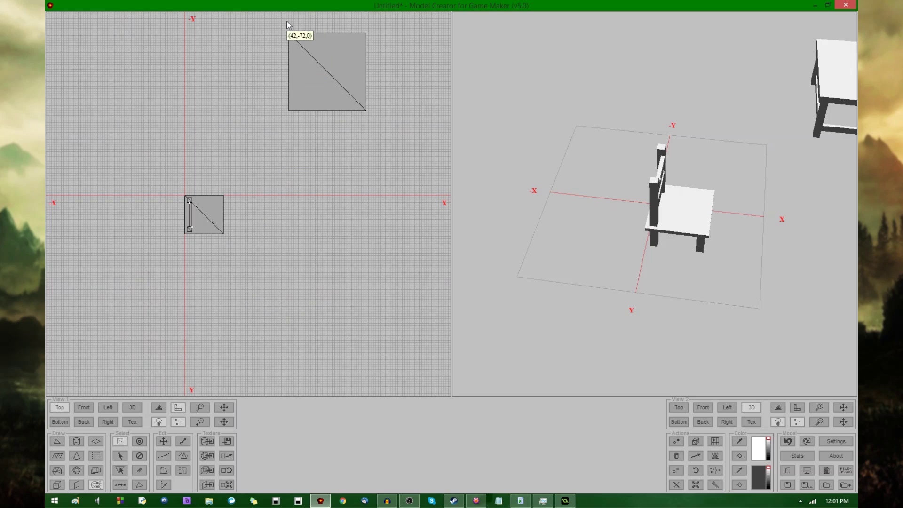
drag(286, 22, 391, 148)
drag(301, 261, 302, 255)
drag(810, 260, 842, 227)
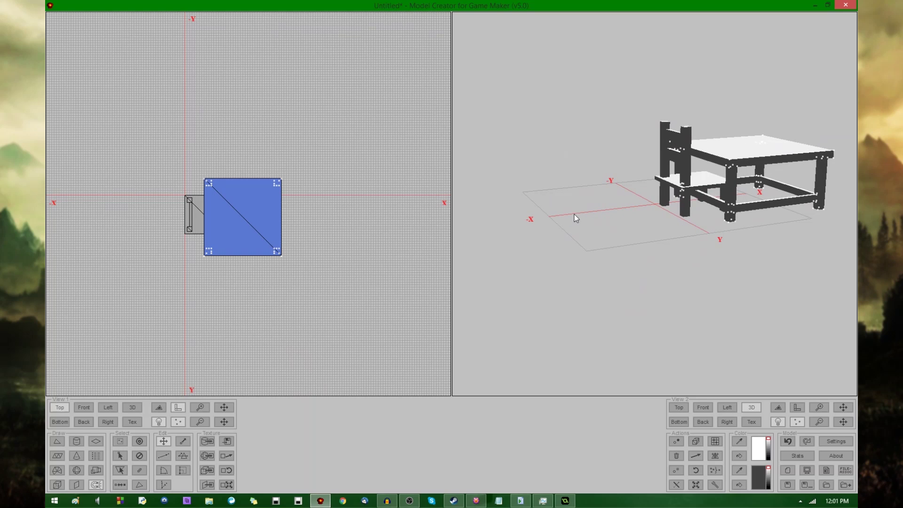
drag(246, 223, 271, 227)
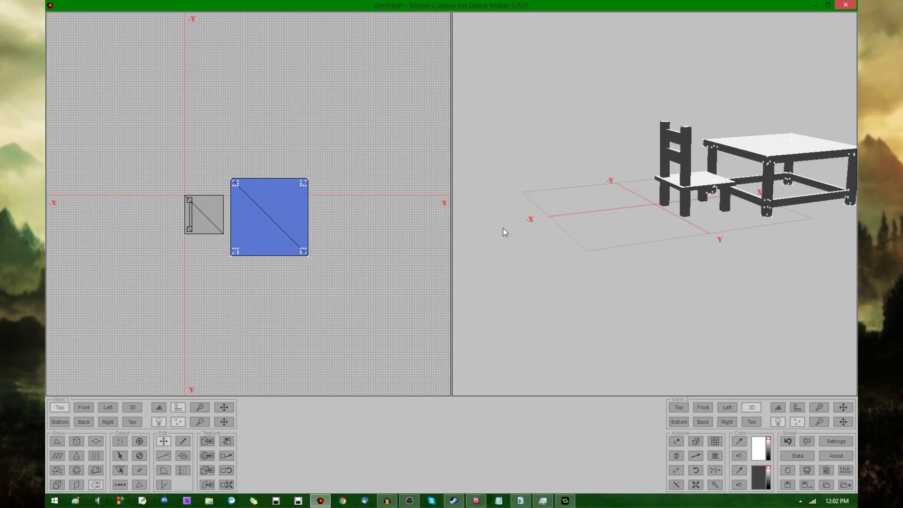
drag(732, 251, 662, 254)
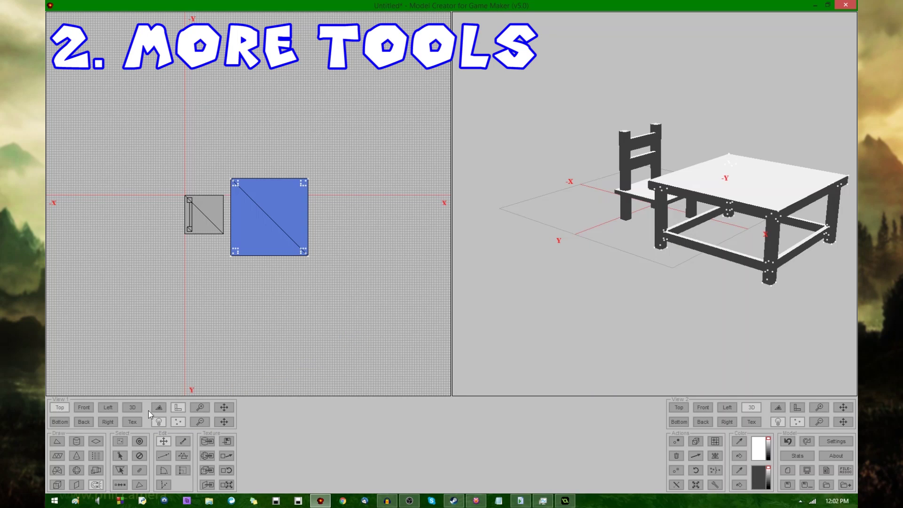
Turn off lighting in both views and toggle the left view's schematic display off and on.
click(160, 420)
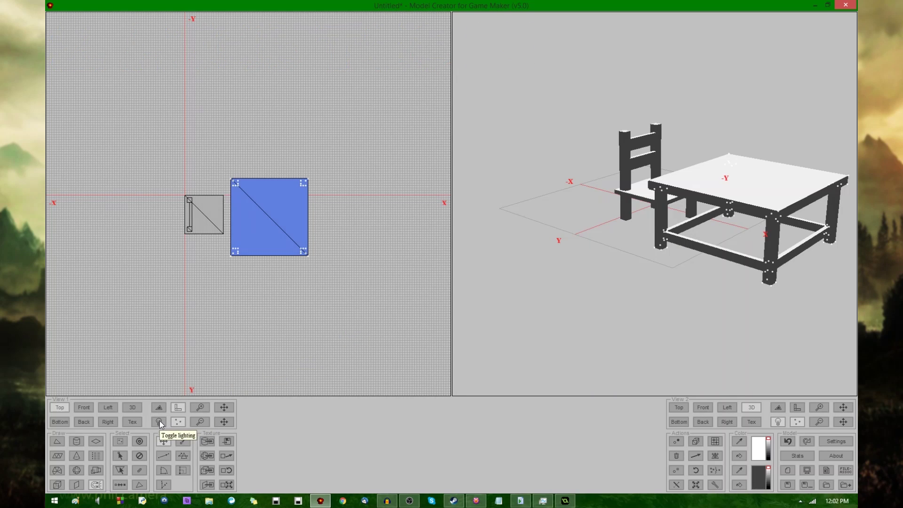
click(779, 422)
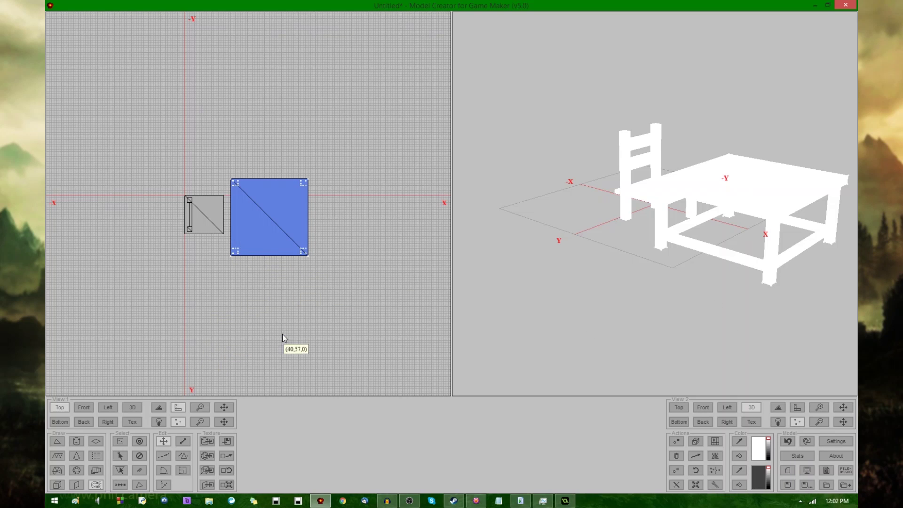
click(178, 409)
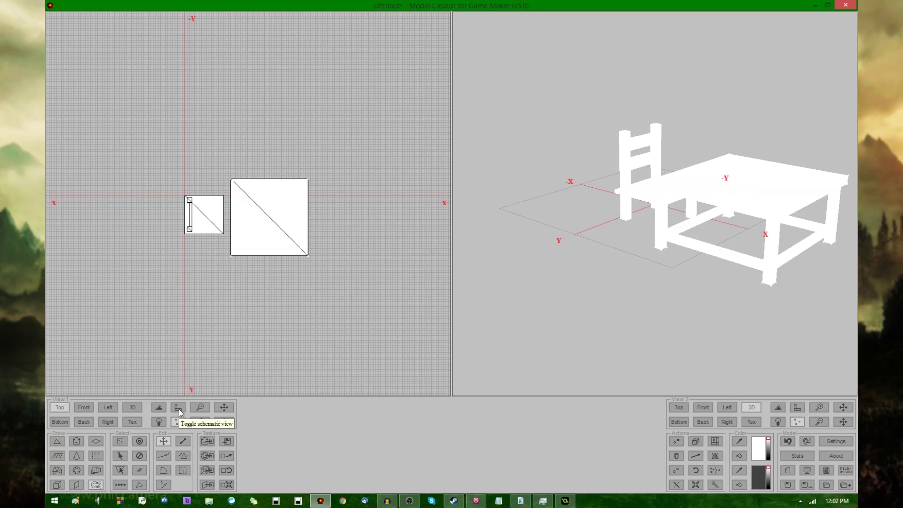
click(179, 408)
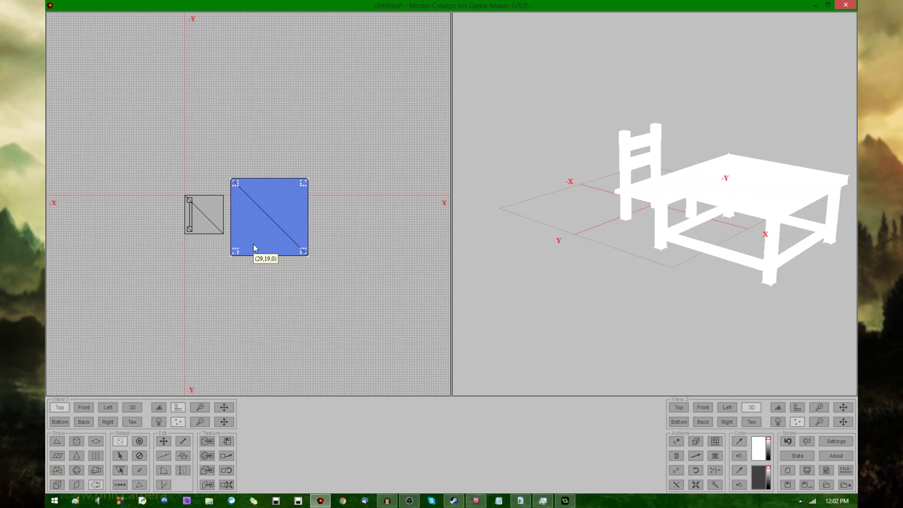
Select the tabletop's corner vertex, toggle icon display, and enable textures in the 3D view.
click(231, 180)
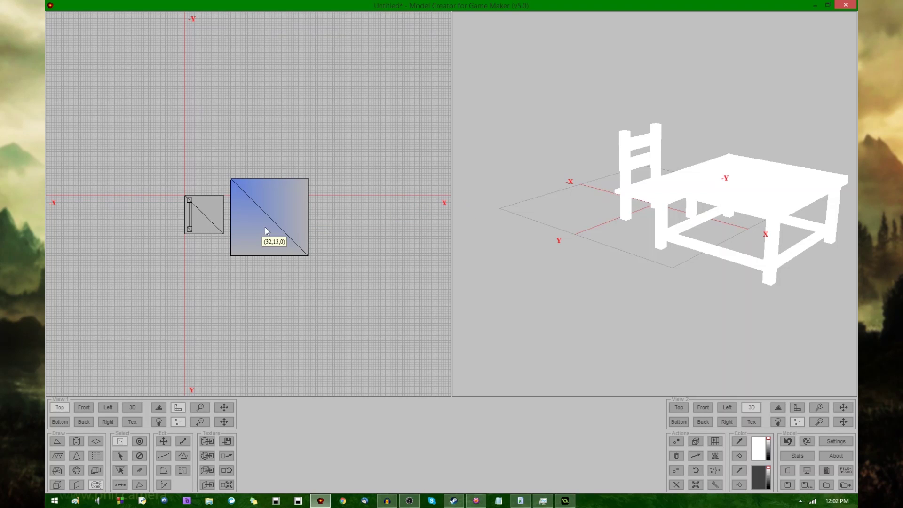
click(178, 422)
drag(767, 253, 763, 283)
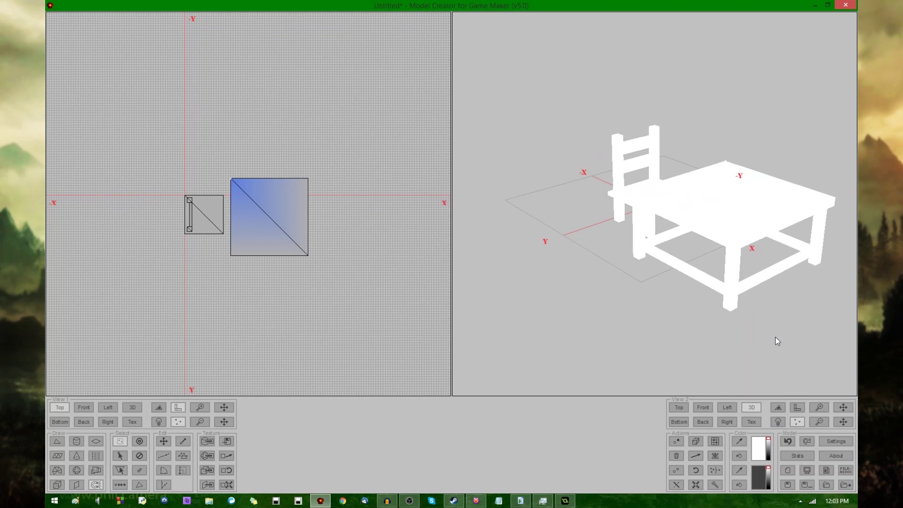
mouse_move(664, 304)
mouse_down()
mouse_move(696, 327)
mouse_move(622, 373)
mouse_up()
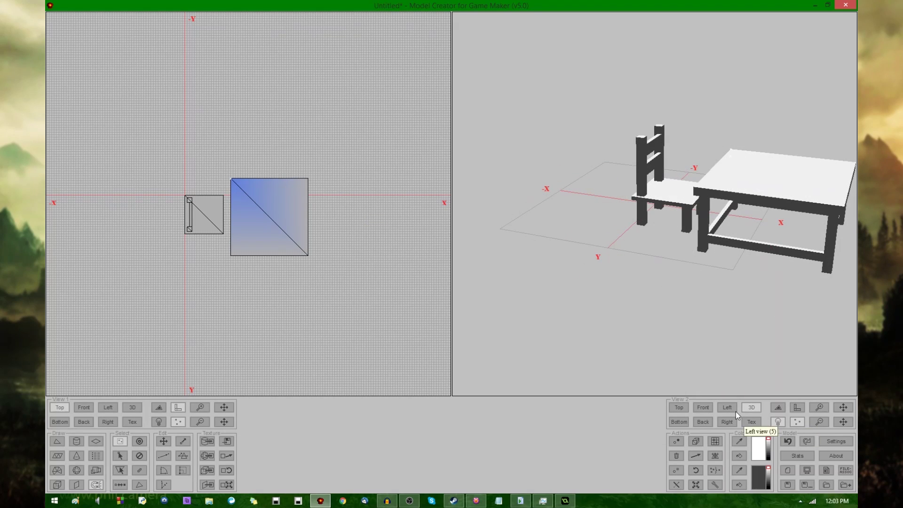
click(799, 408)
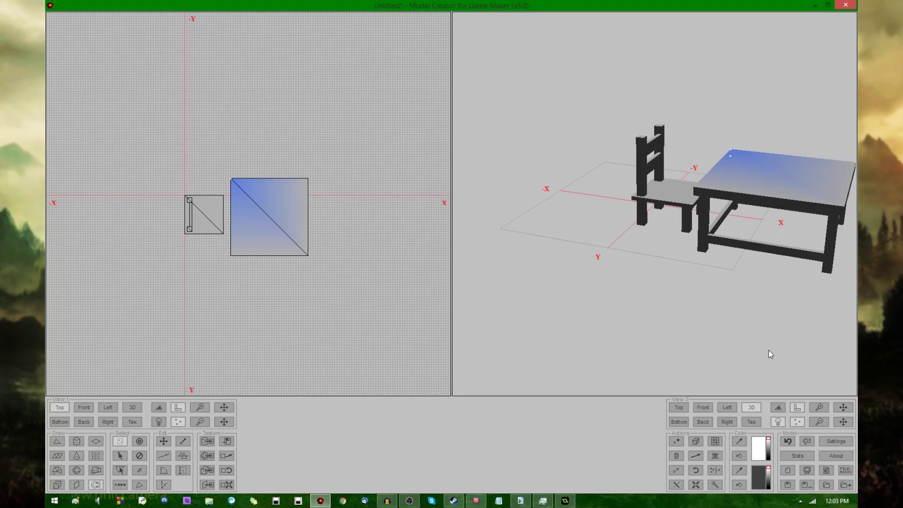
drag(769, 350, 742, 342)
Switch the left view to Front and toggle its lighting on and back off.
click(84, 407)
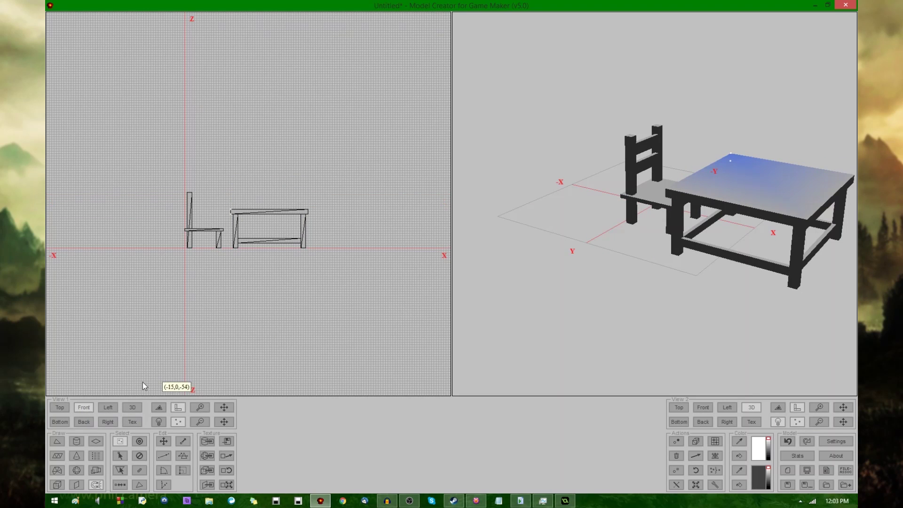
scroll(239, 351, up, 2)
click(160, 421)
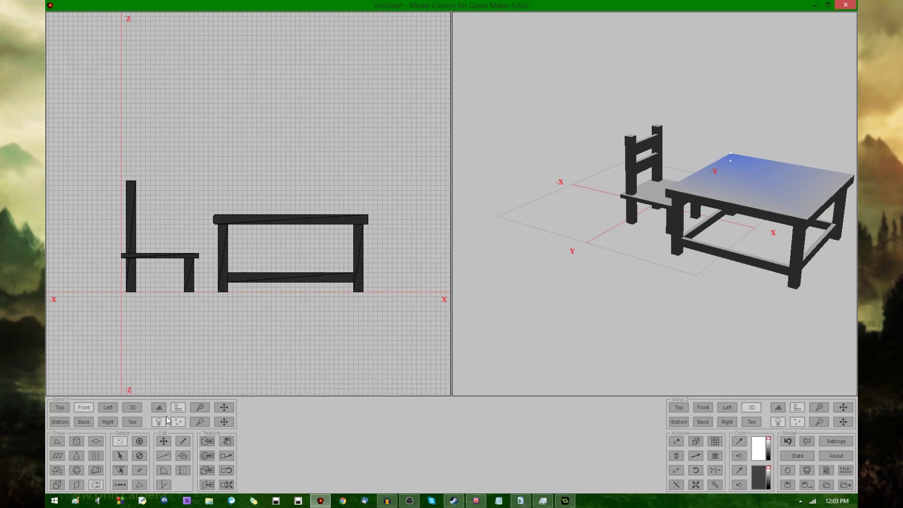
drag(693, 204, 668, 217)
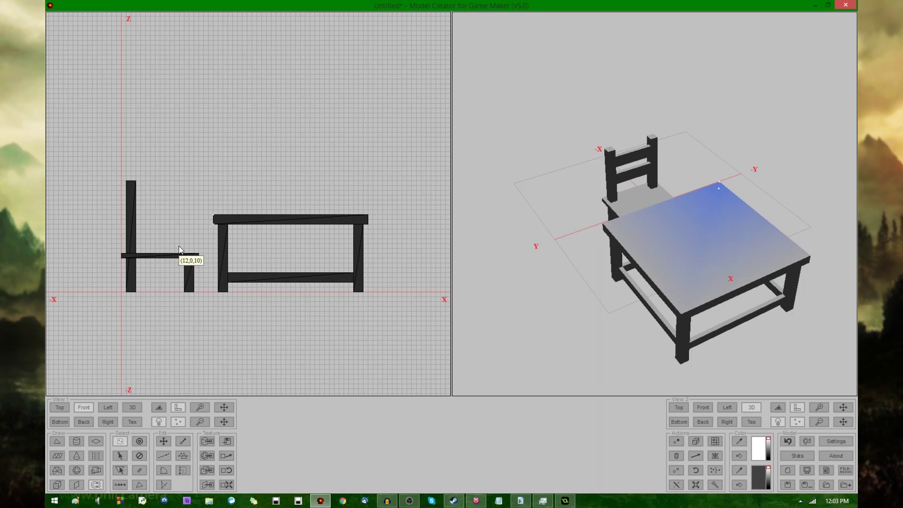
click(157, 421)
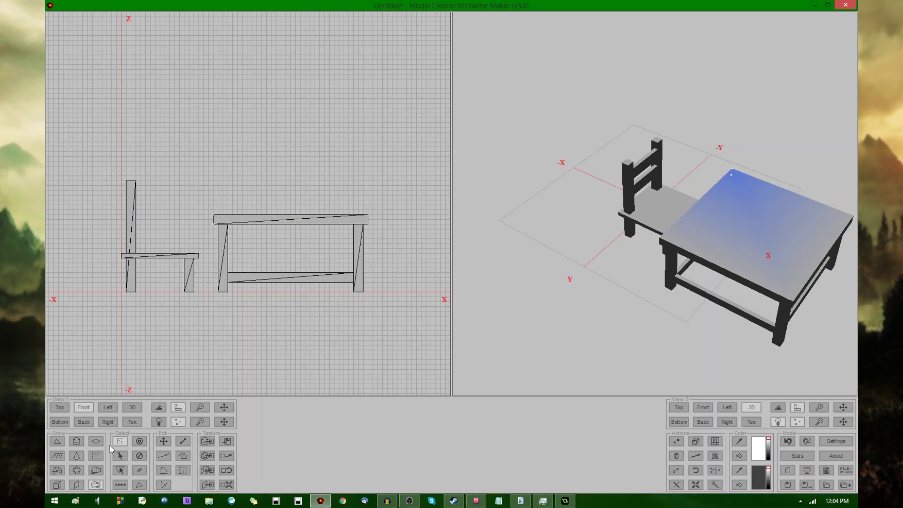
Deselect everything, then box-select the table top and legs in the front view.
click(144, 453)
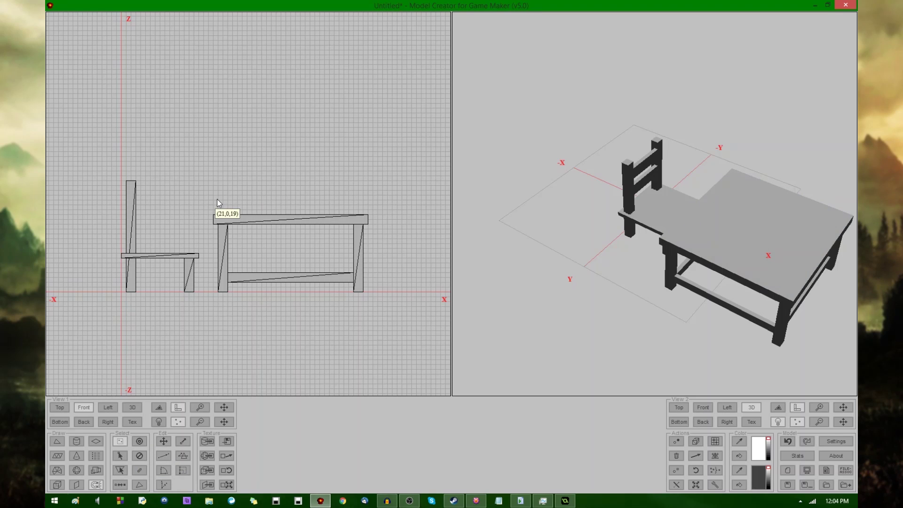
click(213, 220)
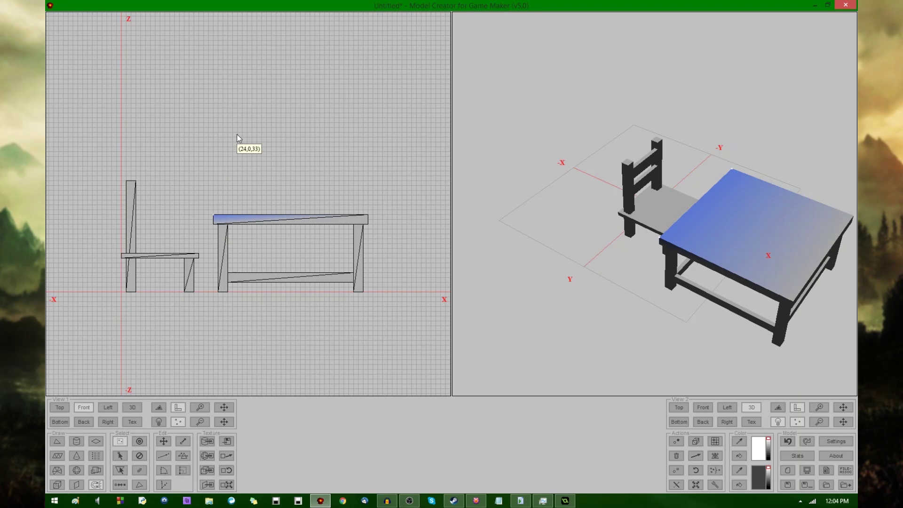
drag(250, 155, 250, 148)
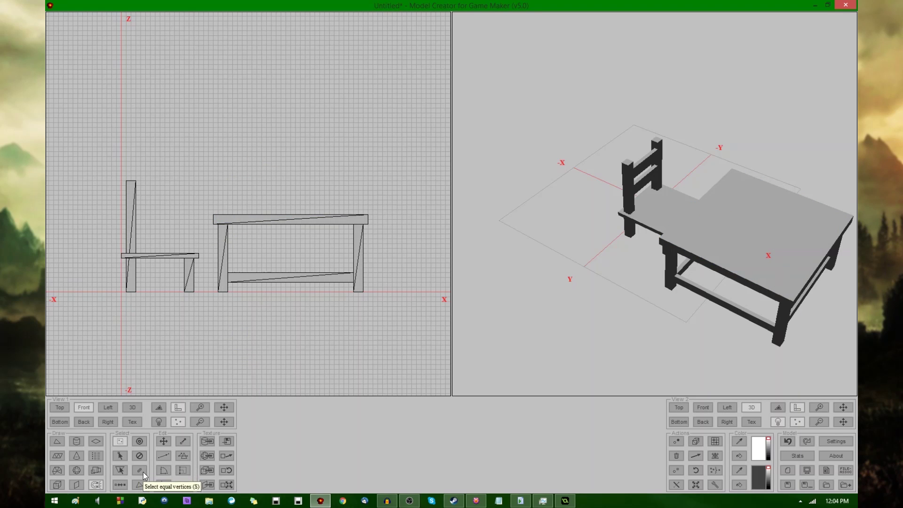
click(216, 219)
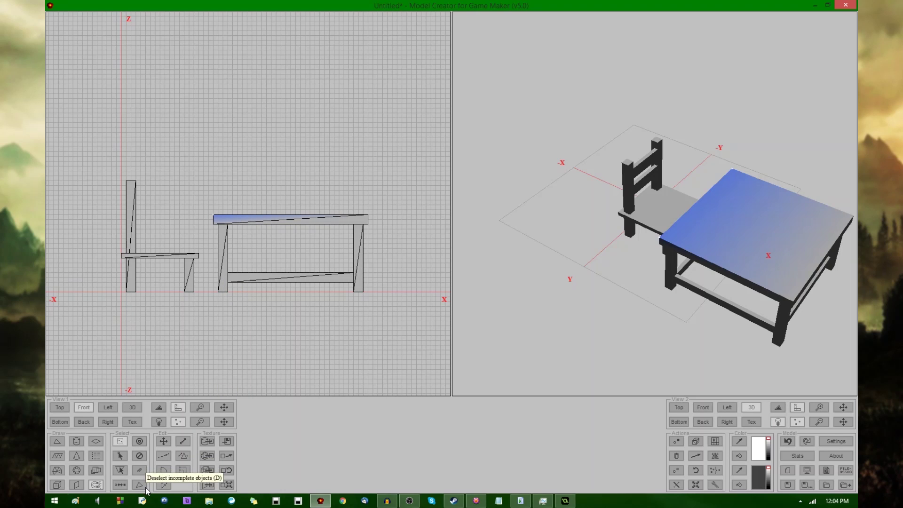
click(204, 185)
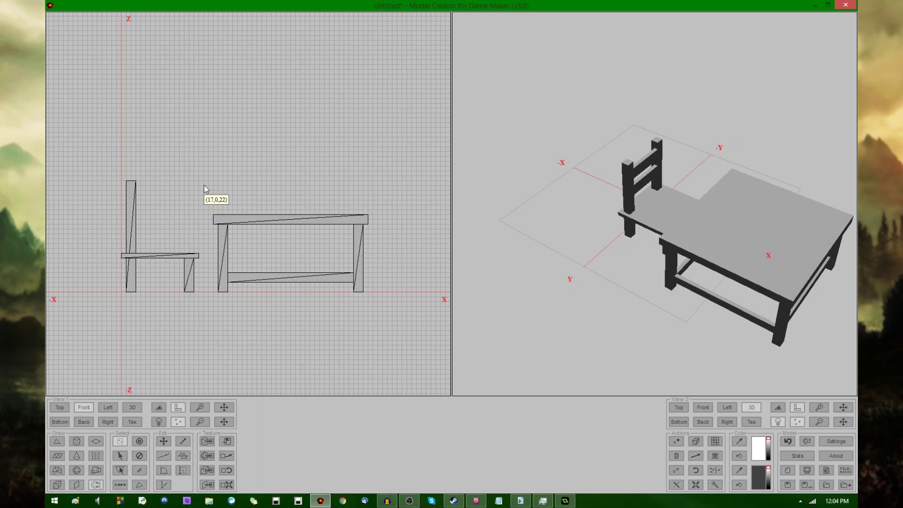
drag(193, 197, 404, 237)
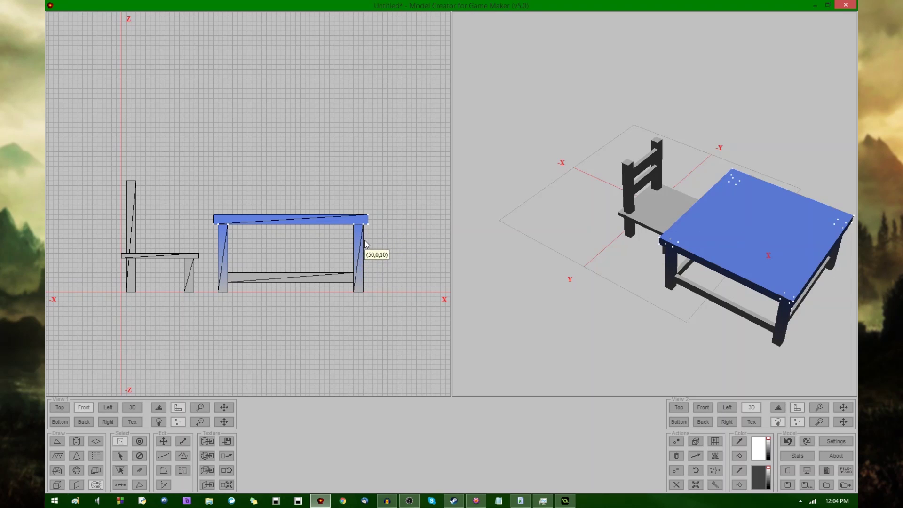
key(s)
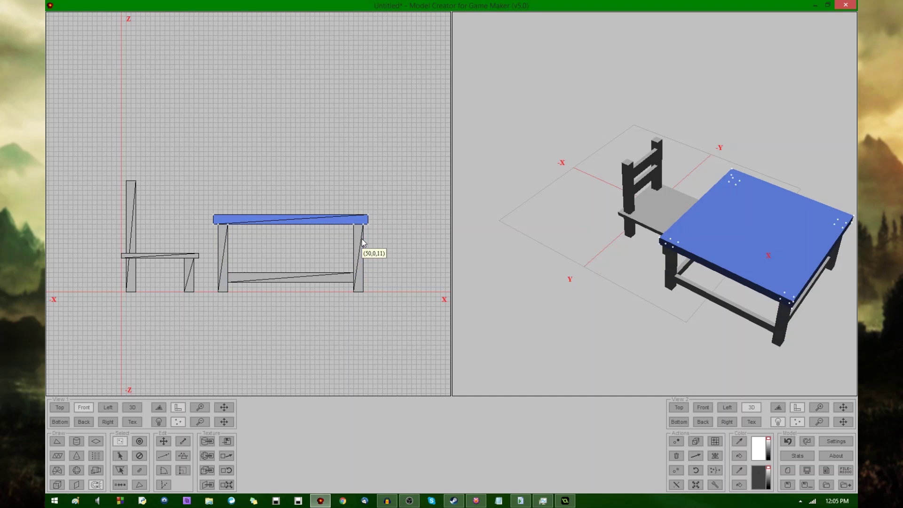
key(m)
drag(362, 223, 362, 209)
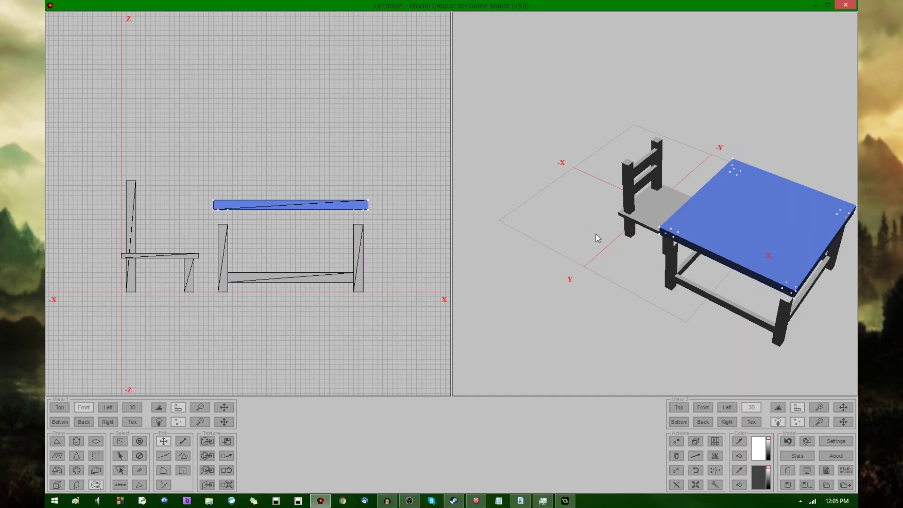
middle_drag(767, 268, 765, 248)
drag(764, 248, 731, 226)
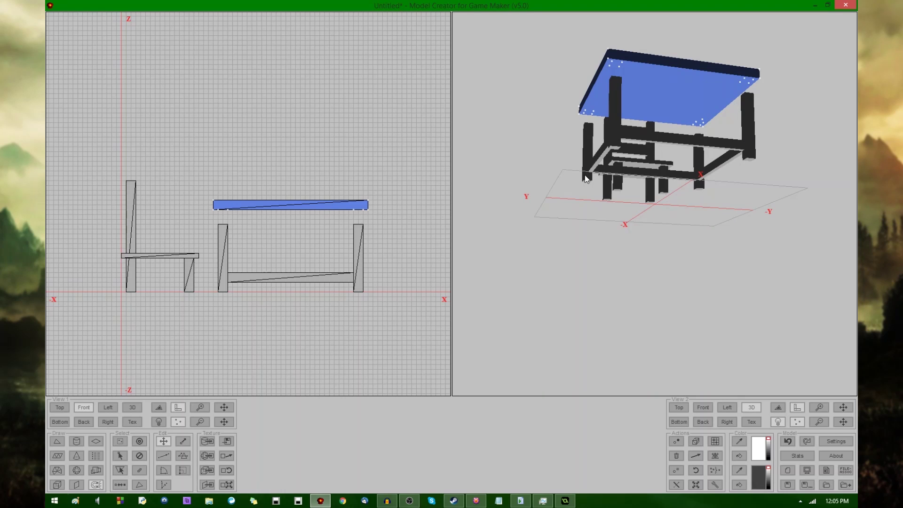
key(ctrl+z)
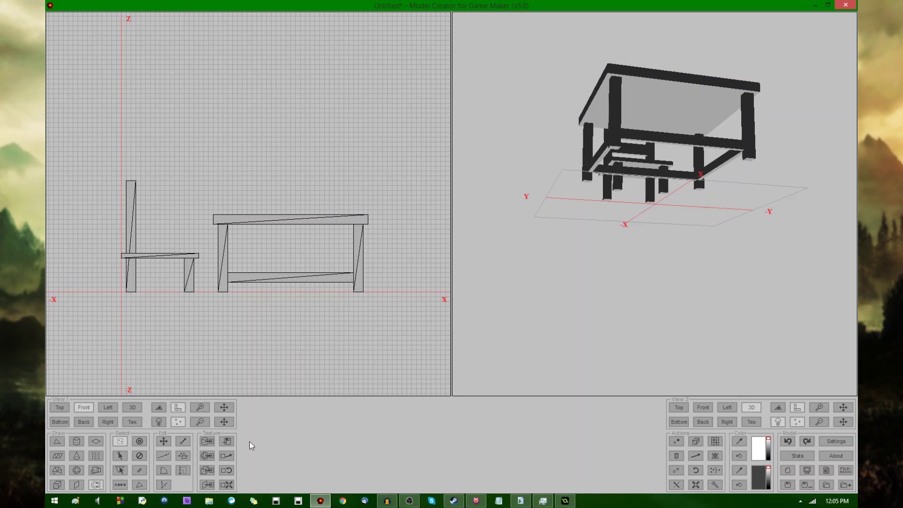
click(165, 442)
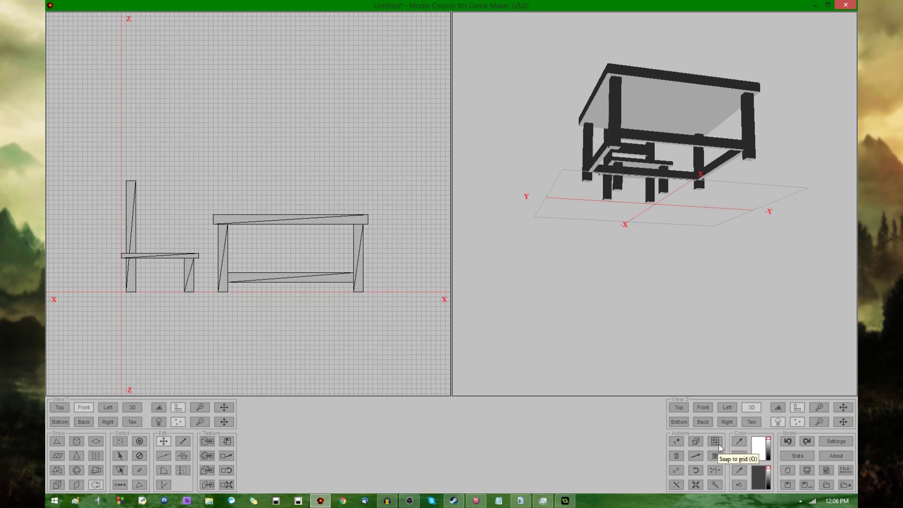
Show the left view from the top and select the vertices at the table's corner.
middle_drag(600, 243, 625, 272)
click(60, 408)
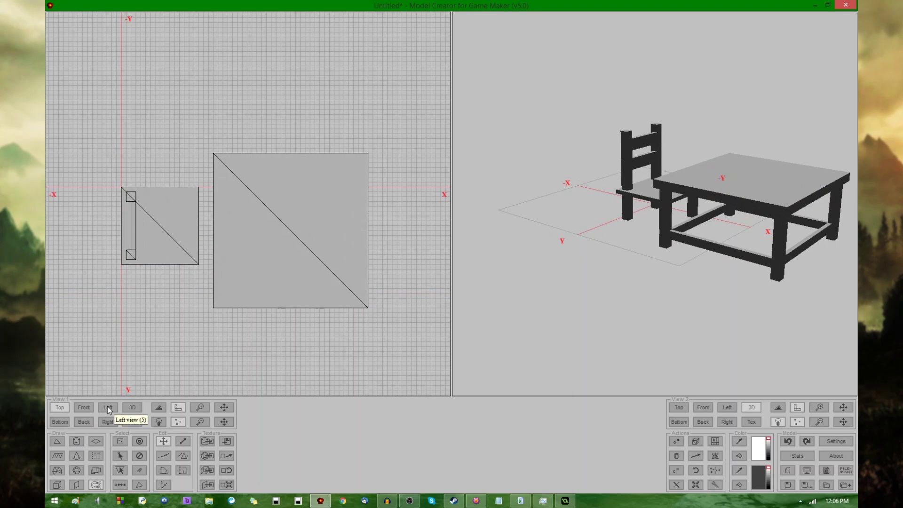
scroll(377, 335, up, 1)
middle_drag(376, 335, 426, 388)
key(s)
drag(211, 145, 233, 169)
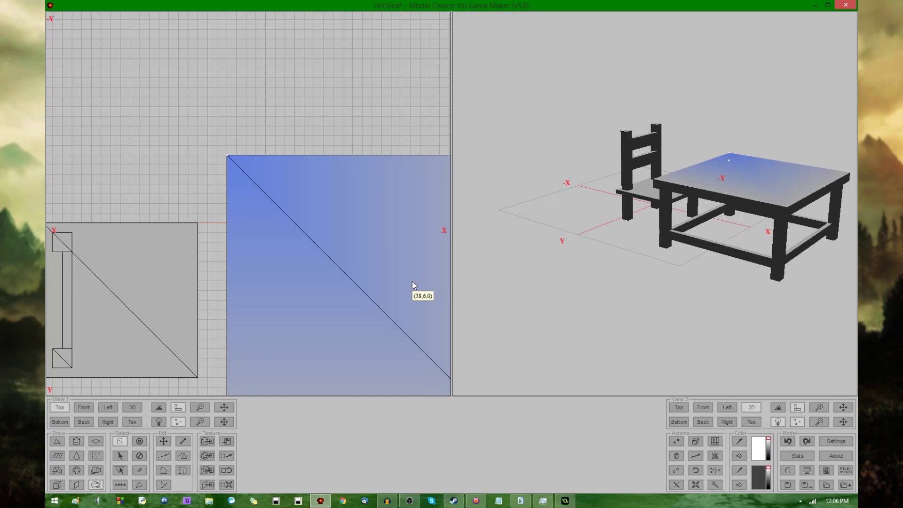
Change the model's grid size from 1 to 5 in Settings.
click(824, 441)
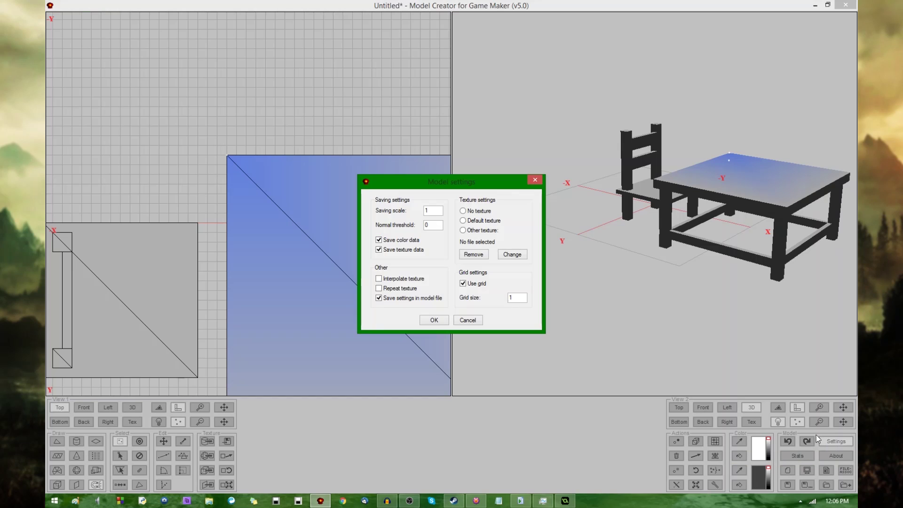
click(513, 297)
text(5)
click(434, 320)
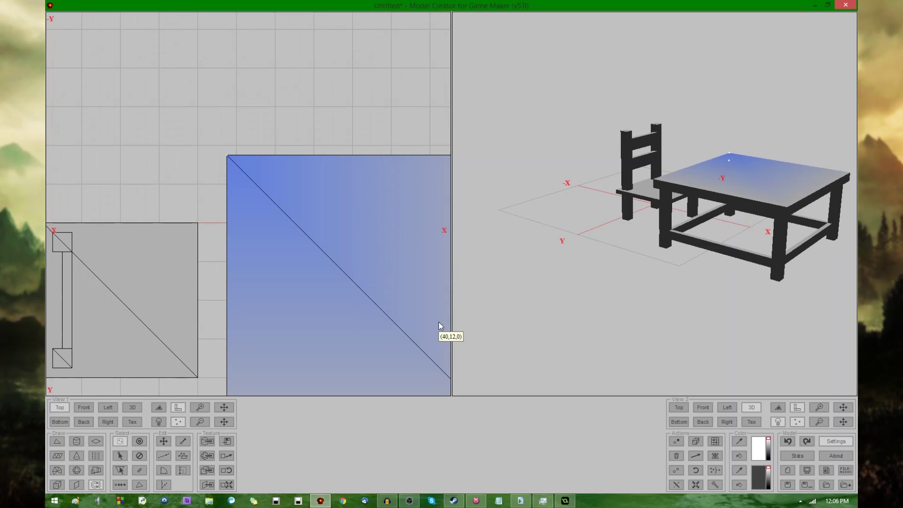
Snap the selected vertices to the grid, undo it, and cancel the Translate dialog.
click(716, 442)
middle_drag(321, 242, 310, 299)
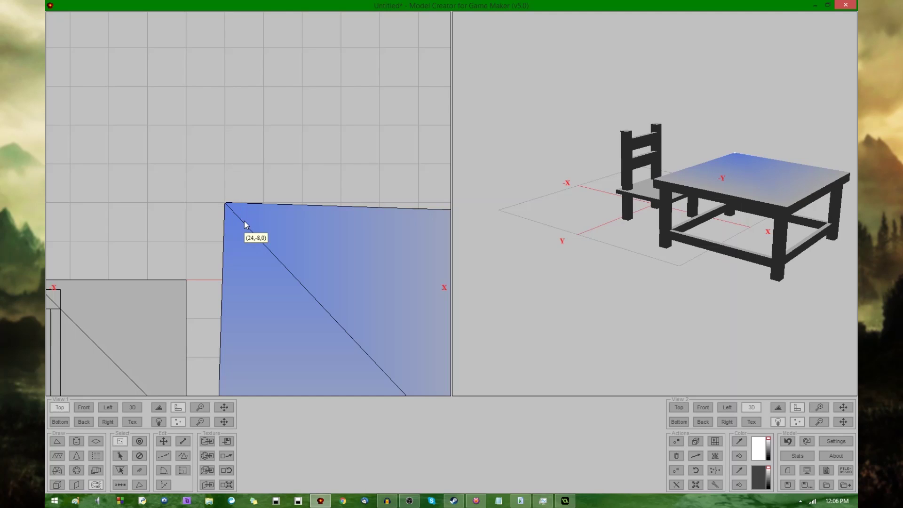
key(ctrl+z)
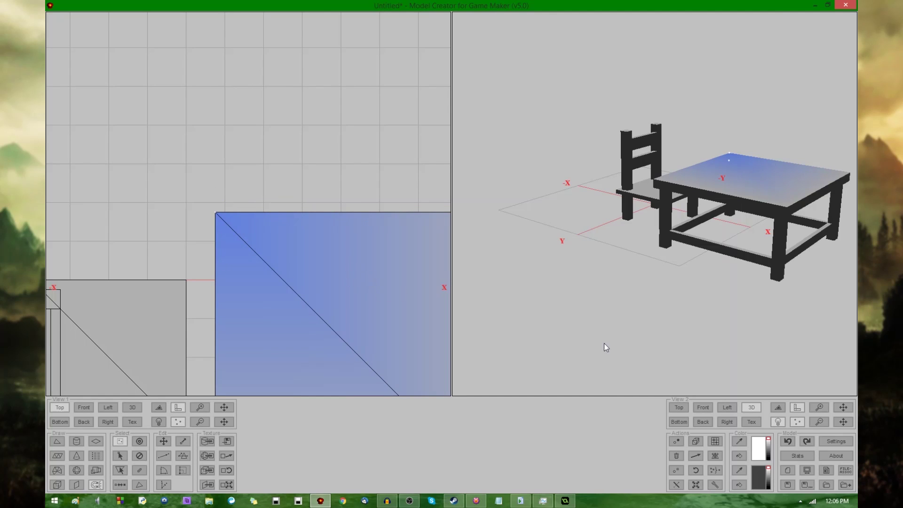
click(696, 456)
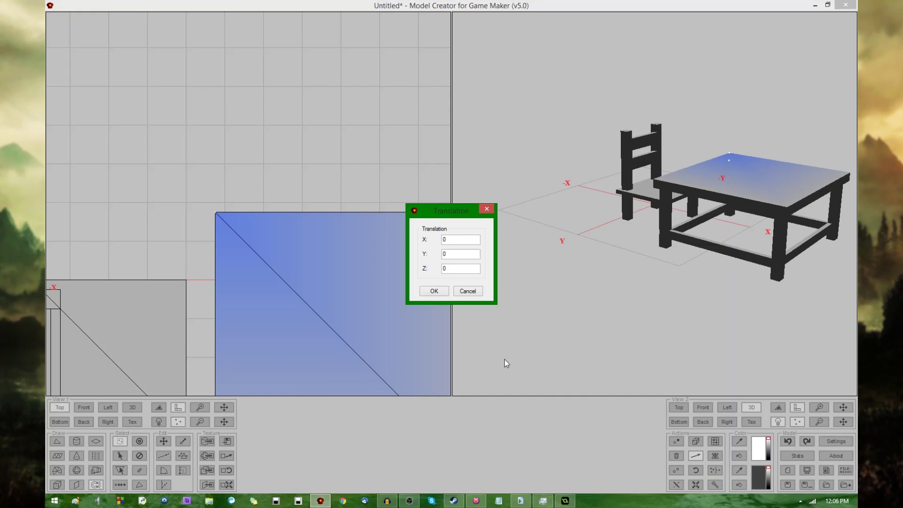
click(473, 295)
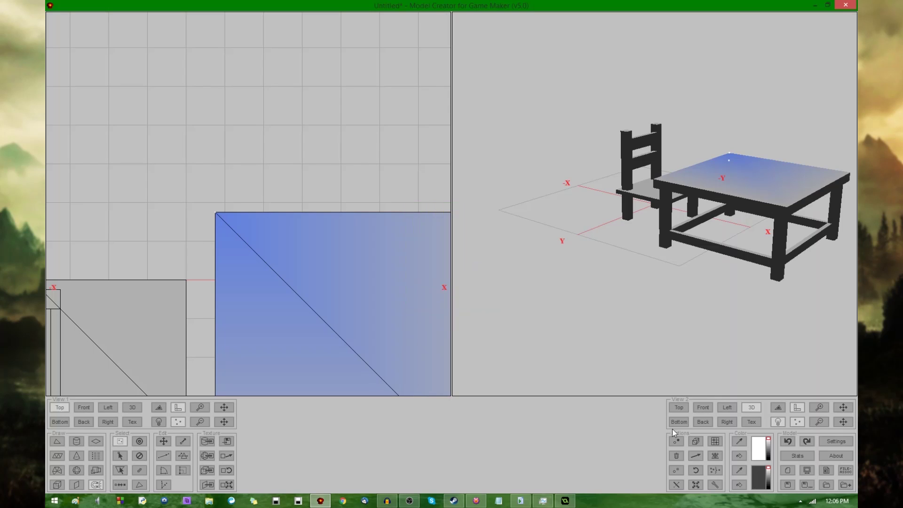
scroll(327, 305, down, 2)
scroll(325, 304, up, 1)
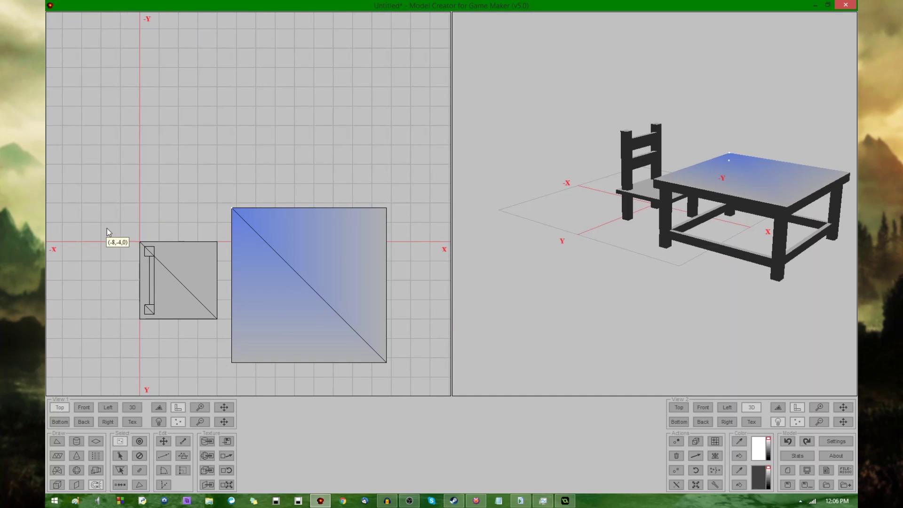
Select the whole chair and mirror it across the XZ plane, then the YZ plane.
drag(107, 228, 224, 326)
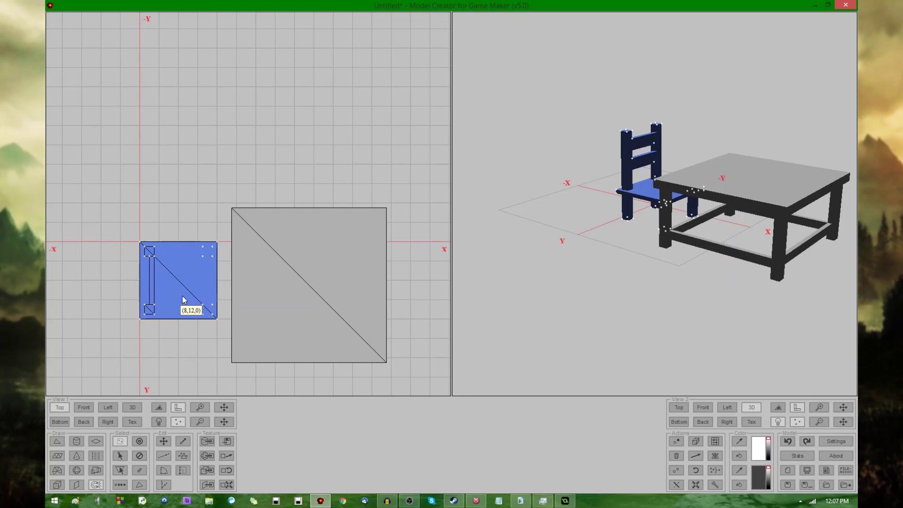
click(715, 456)
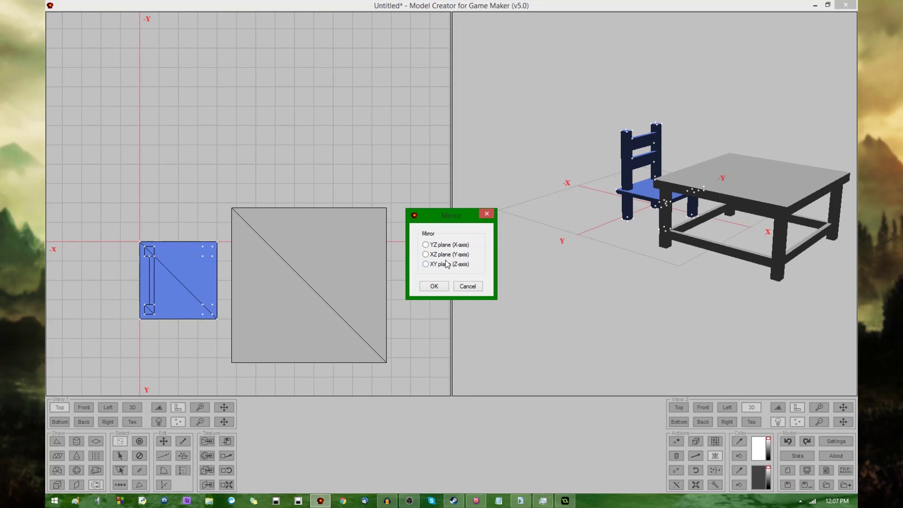
click(448, 259)
click(434, 287)
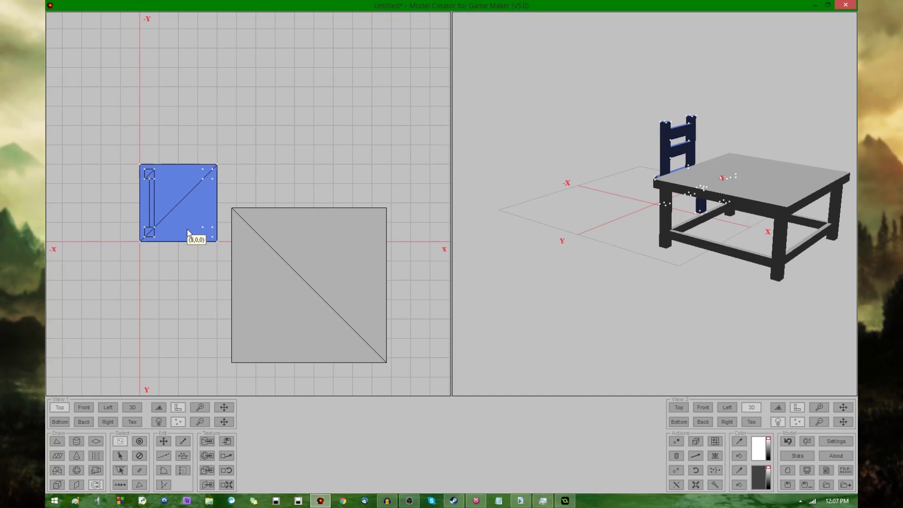
click(716, 457)
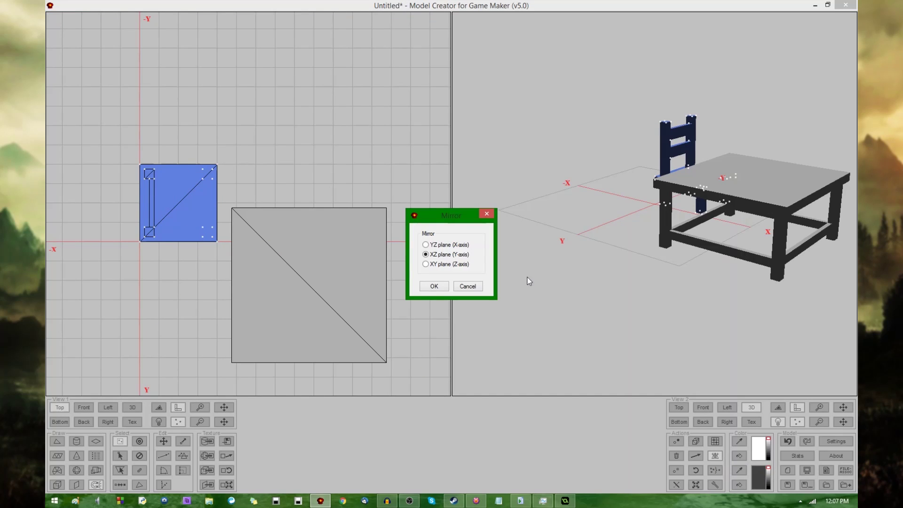
click(433, 286)
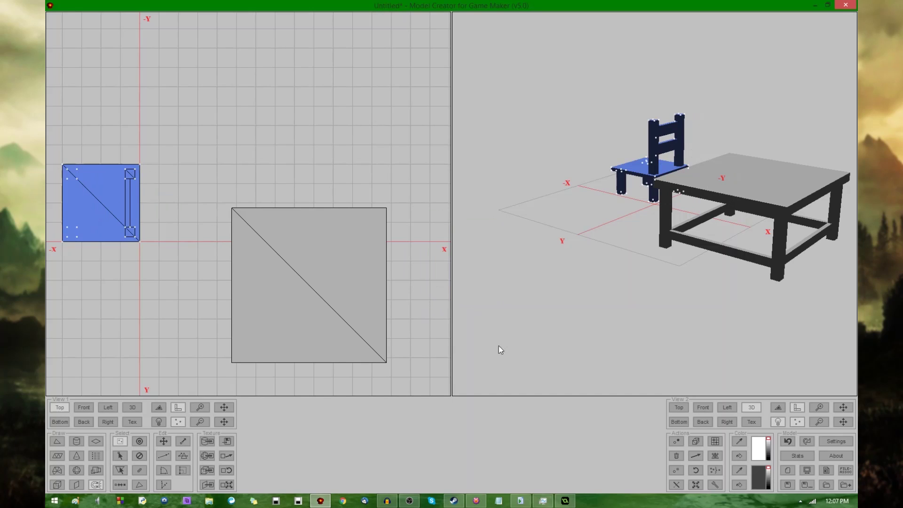
Rotate the chair 60° around the Z axis, undo, and apply the rotation again.
click(695, 471)
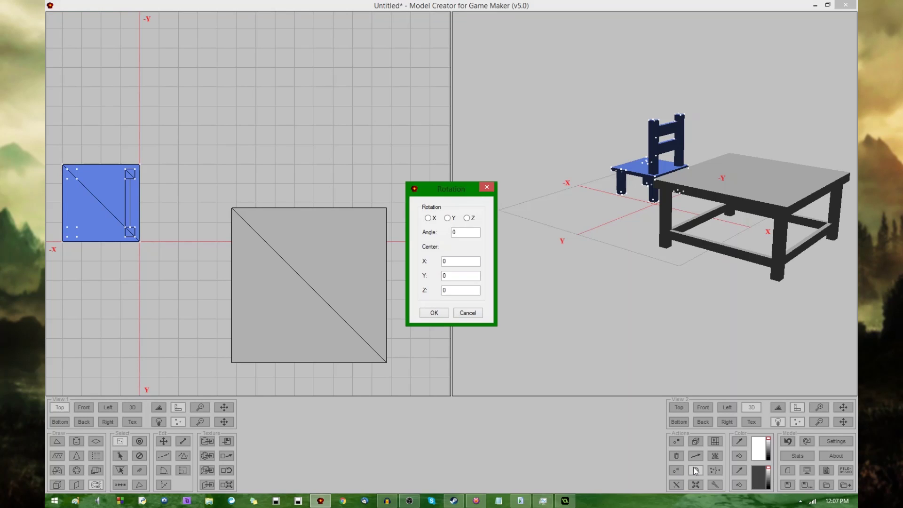
click(467, 218)
double_click(463, 231)
text(60)
click(434, 313)
middle_drag(192, 273, 245, 257)
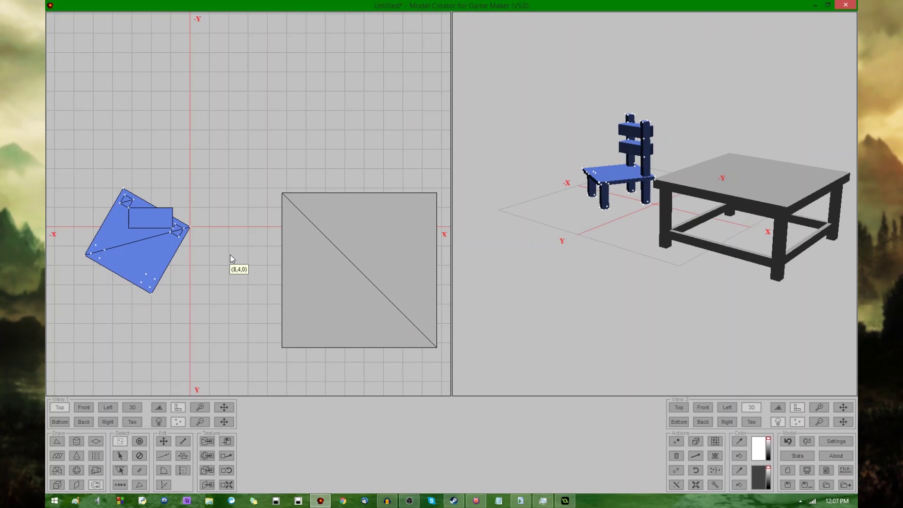
key(ctrl+z)
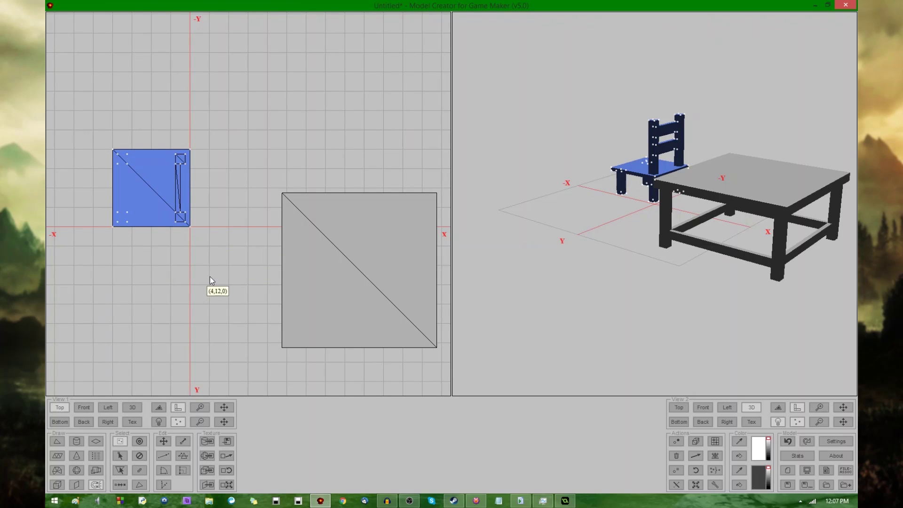
click(697, 470)
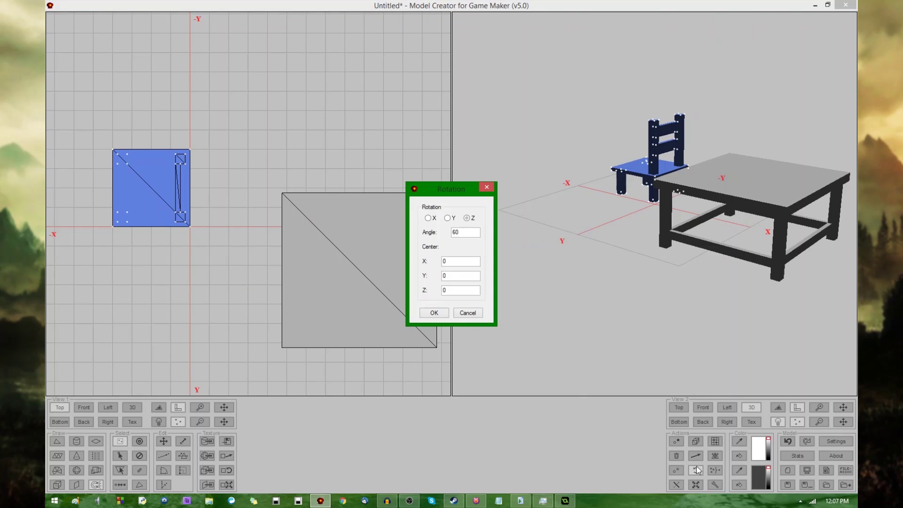
click(430, 314)
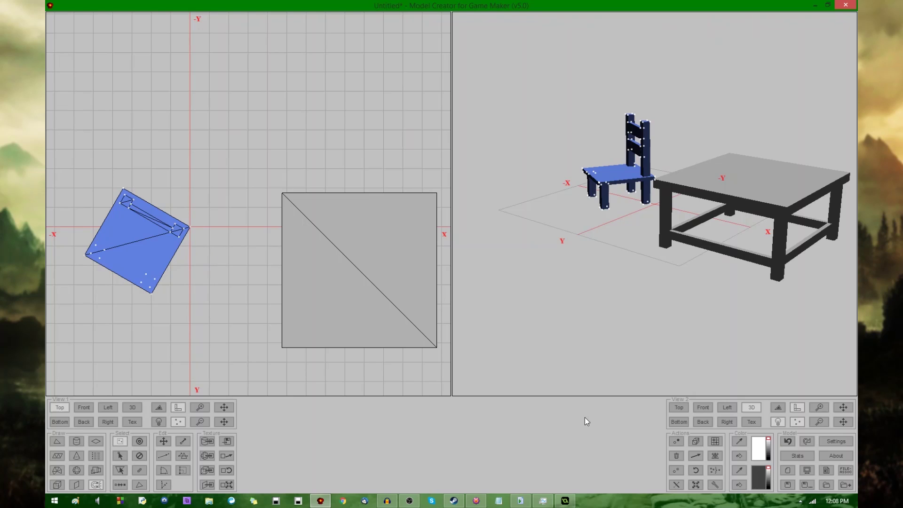
Merge the chair's vertices that lie within 0.01 of each other.
click(715, 470)
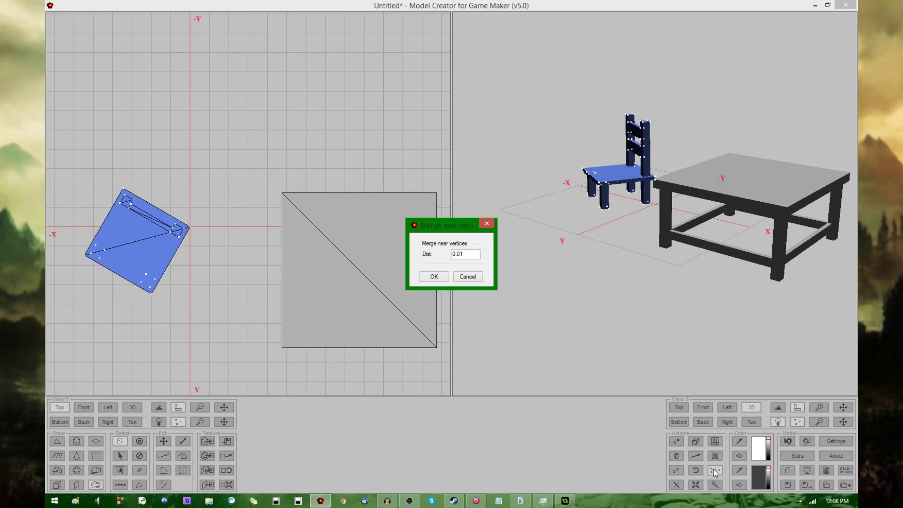
click(435, 277)
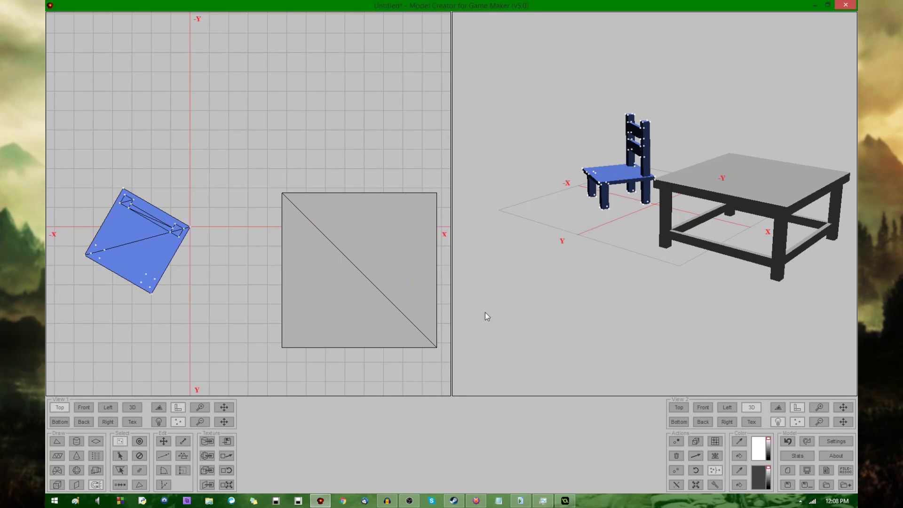
middle_drag(136, 245, 207, 262)
scroll(212, 263, up, 1)
middle_drag(237, 313, 234, 258)
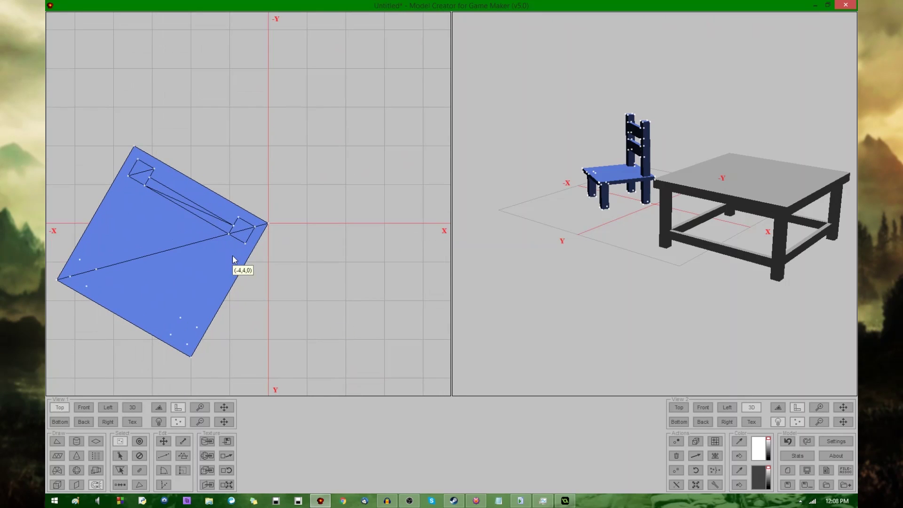
Flip the chair's faces and flip them back, then bring up the Scaling dialog.
click(677, 485)
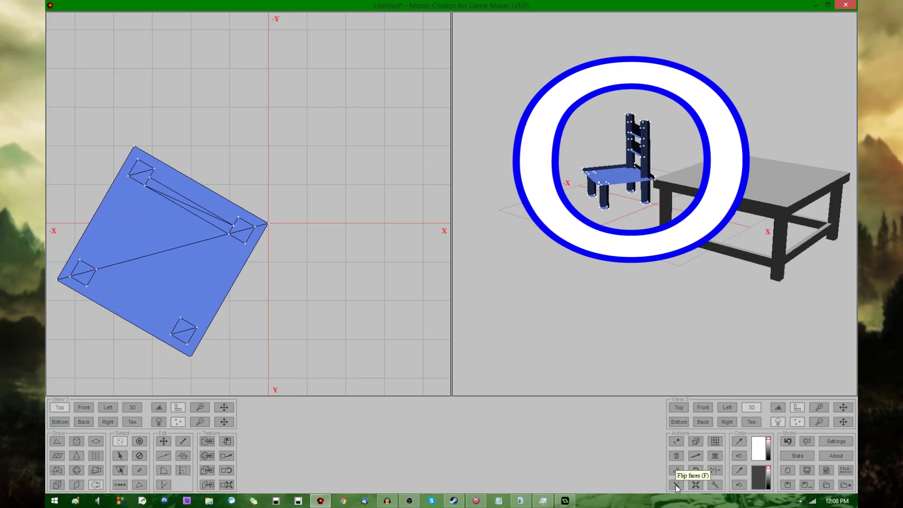
click(676, 486)
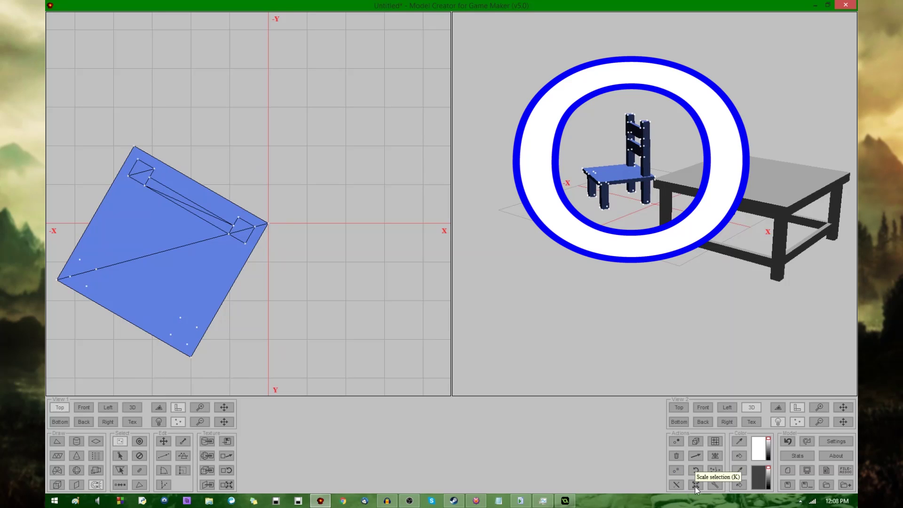
click(696, 485)
Stretch the chair to 2× along X, then undo the stretch.
double_click(451, 211)
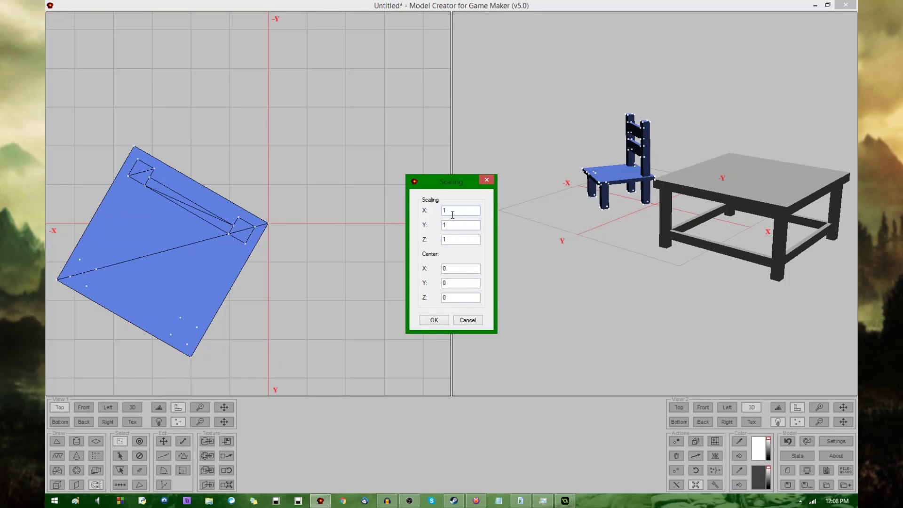
text(2)
click(437, 321)
scroll(334, 294, down, 4)
middle_drag(633, 274, 686, 291)
key(ctrl+z)
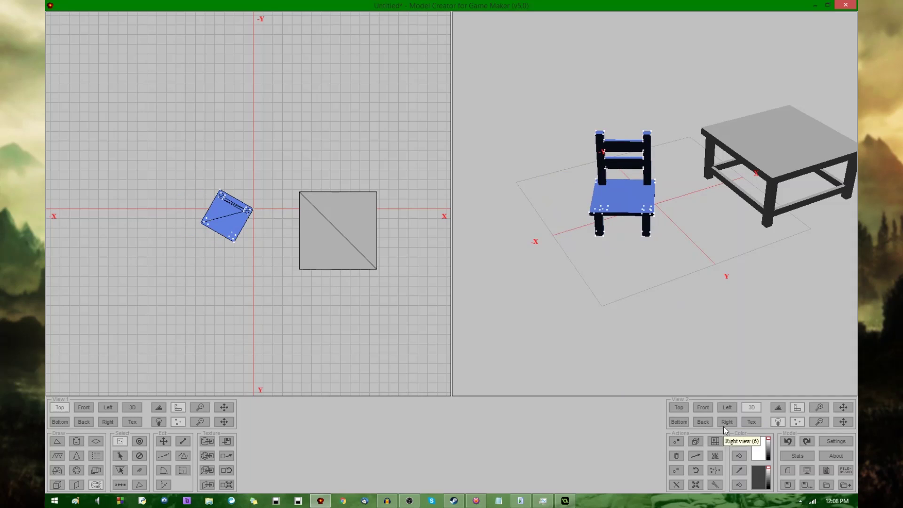
Scale the chair 2× on all axes, undo it, and bring up the Tools list.
click(696, 485)
double_click(458, 229)
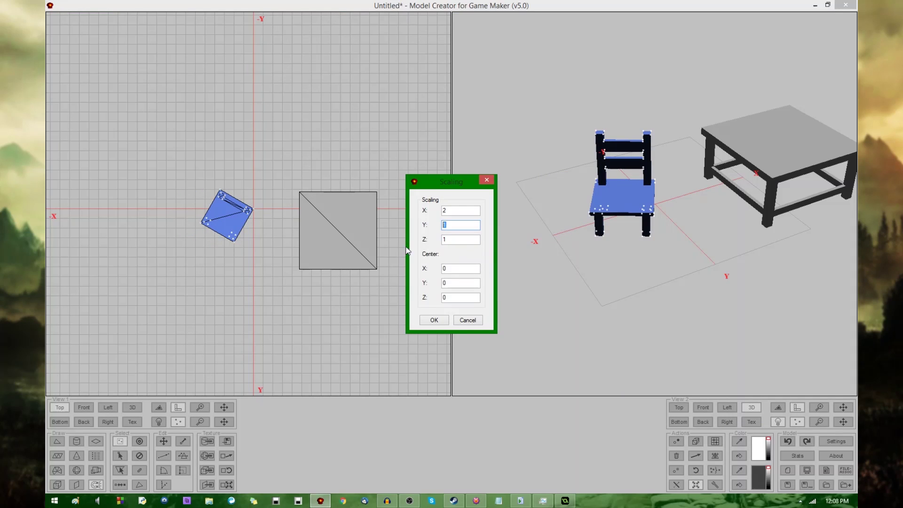
text(2)
key(Tab)
text(2)
click(435, 322)
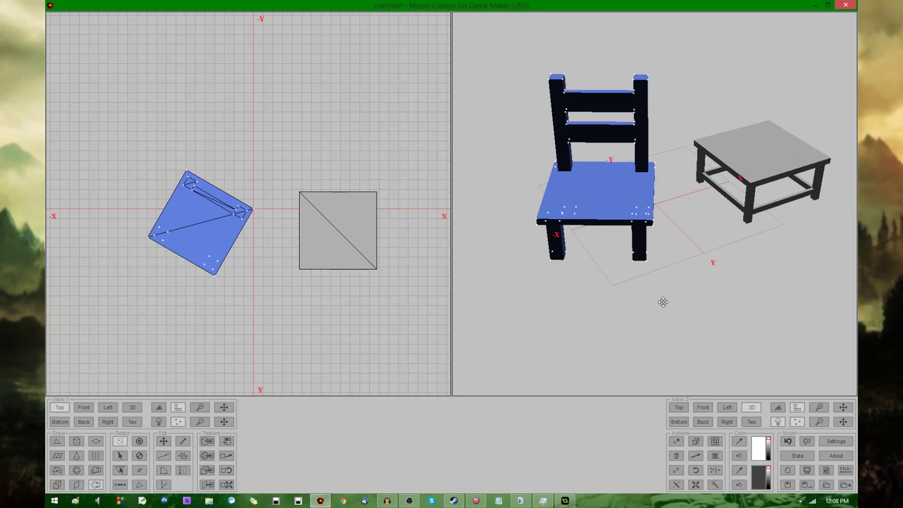
drag(663, 302, 670, 323)
key(ctrl+z)
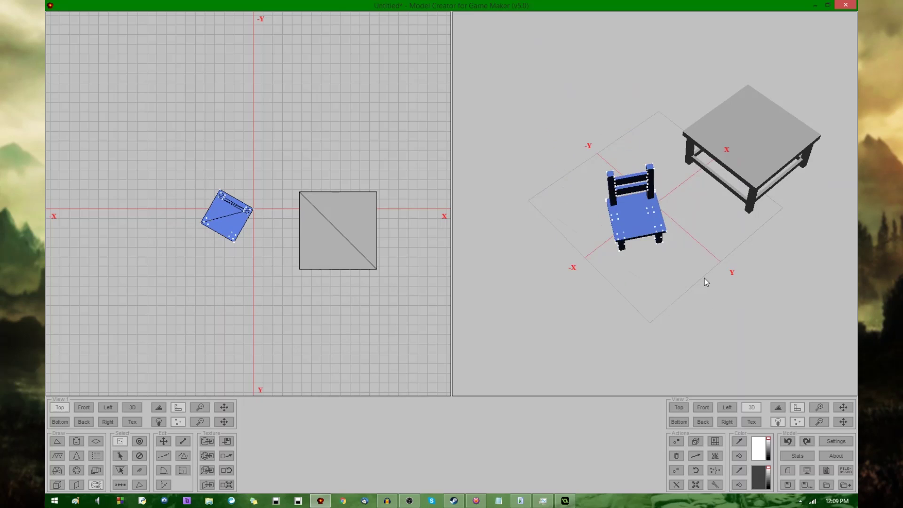
drag(705, 278, 712, 223)
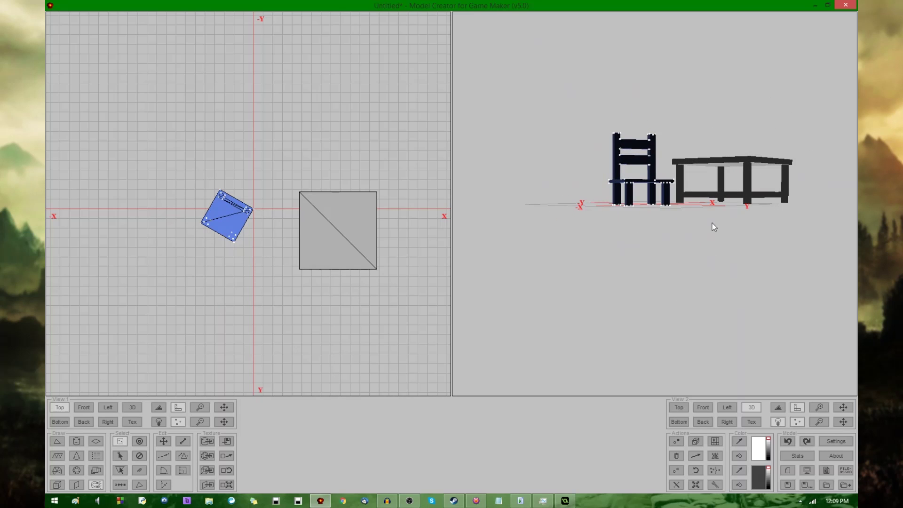
click(714, 486)
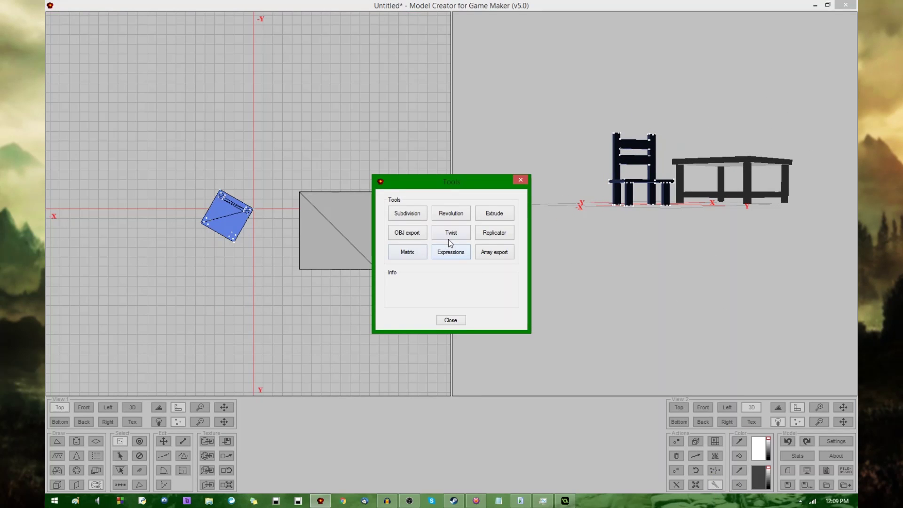
Subdivide the chair's triangles using Subdivision with number 2.
click(407, 217)
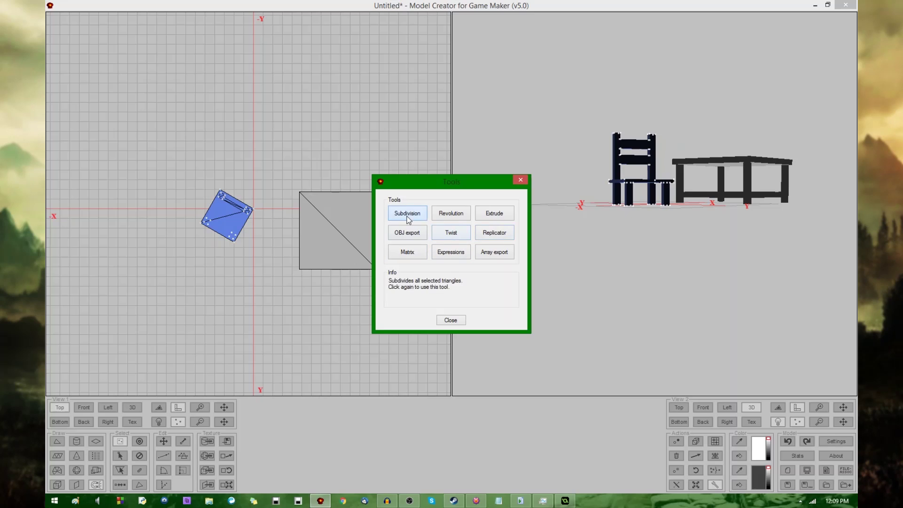
click(407, 217)
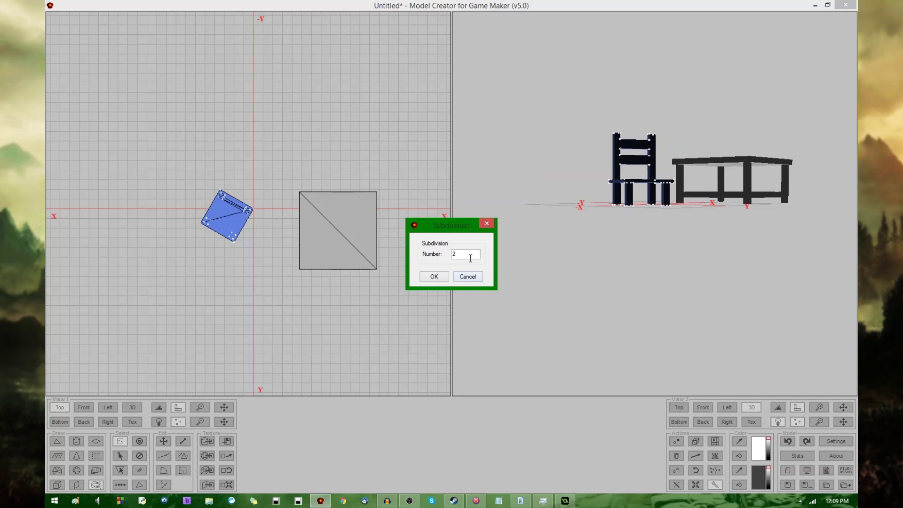
click(433, 277)
Turn off lighting and show triangle edges in the 3D view, orbiting around the chair.
drag(537, 251, 592, 265)
scroll(594, 265, up, 4)
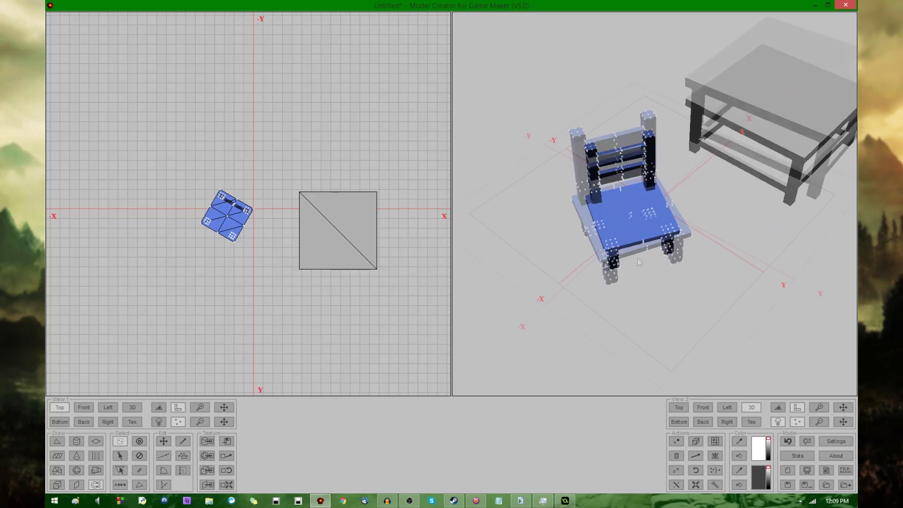
click(779, 424)
click(782, 406)
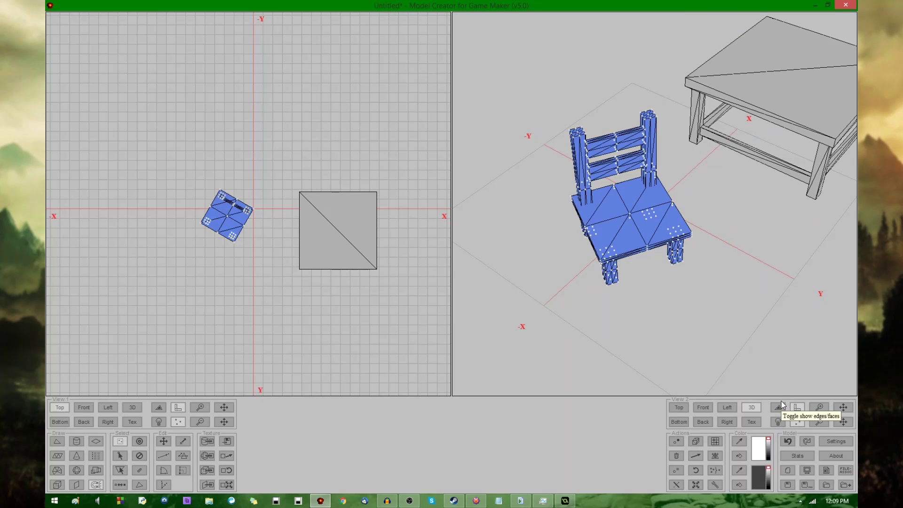
drag(720, 313, 621, 191)
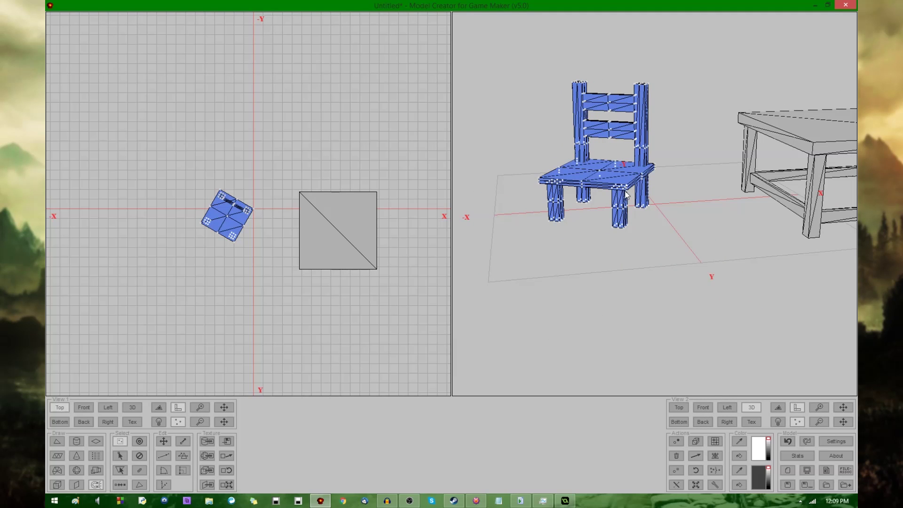
drag(610, 226, 623, 247)
click(715, 485)
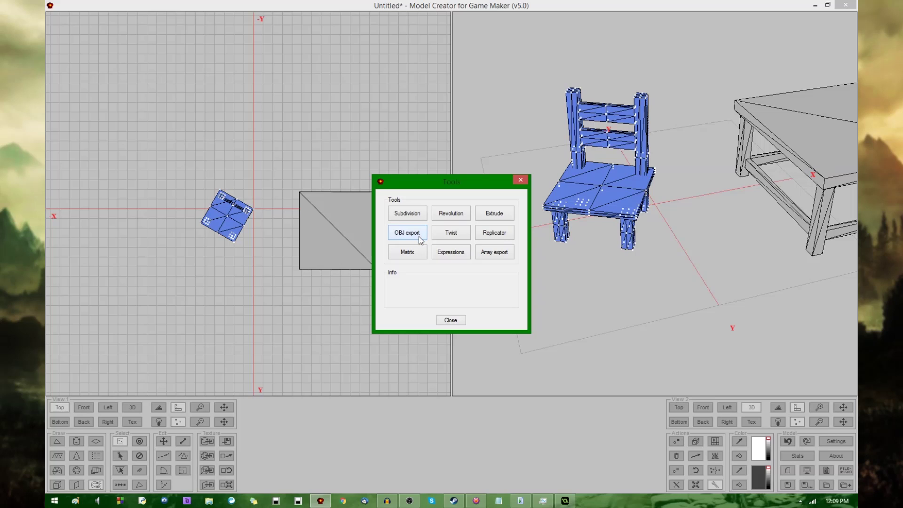
Read the Array export description and cancel its save-first prompt.
click(495, 257)
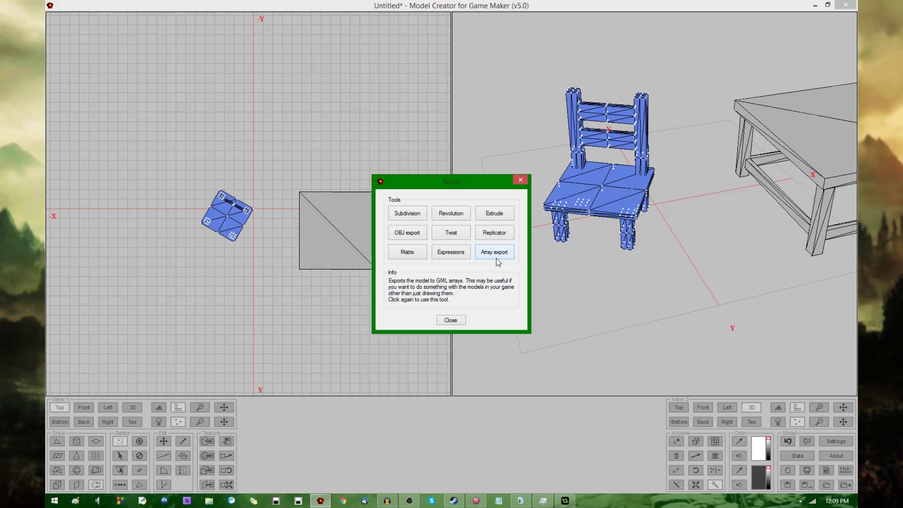
click(498, 258)
key(Escape)
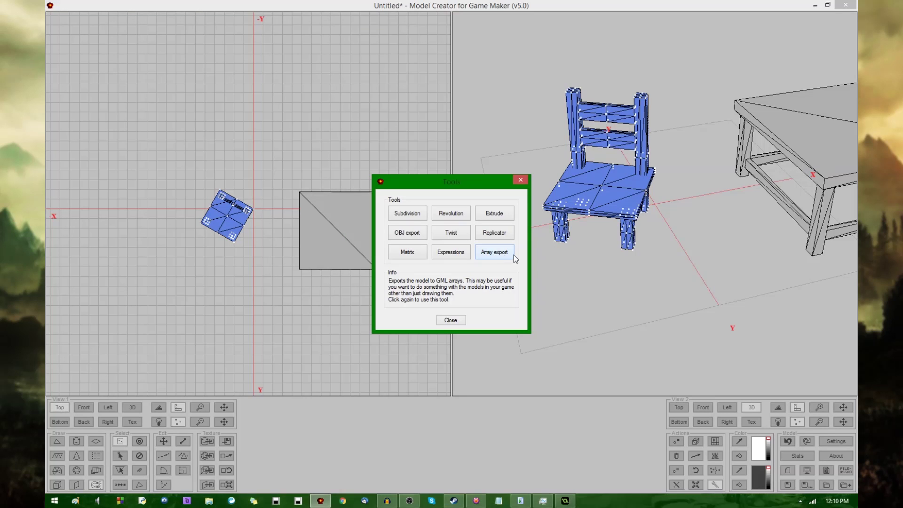
Read the Matrix, Revolution and Extrude descriptions, close Tools, and clear the selection.
click(422, 254)
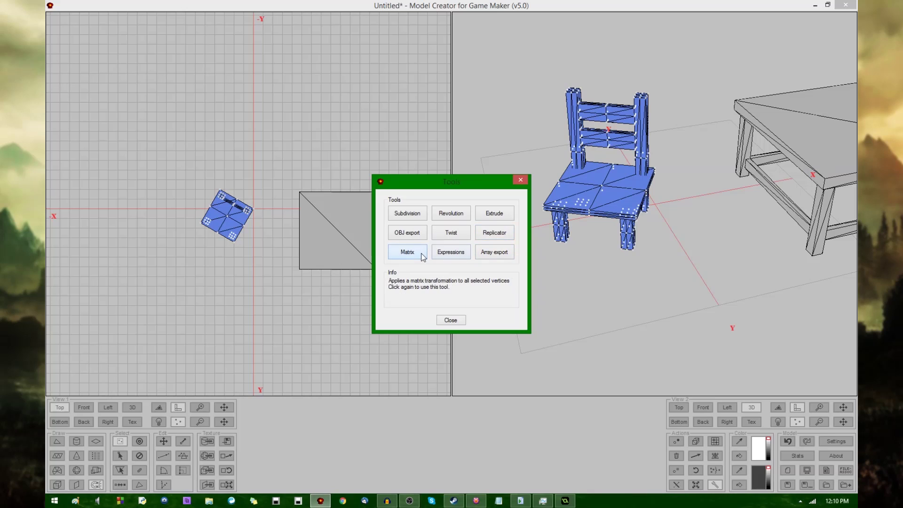
click(453, 217)
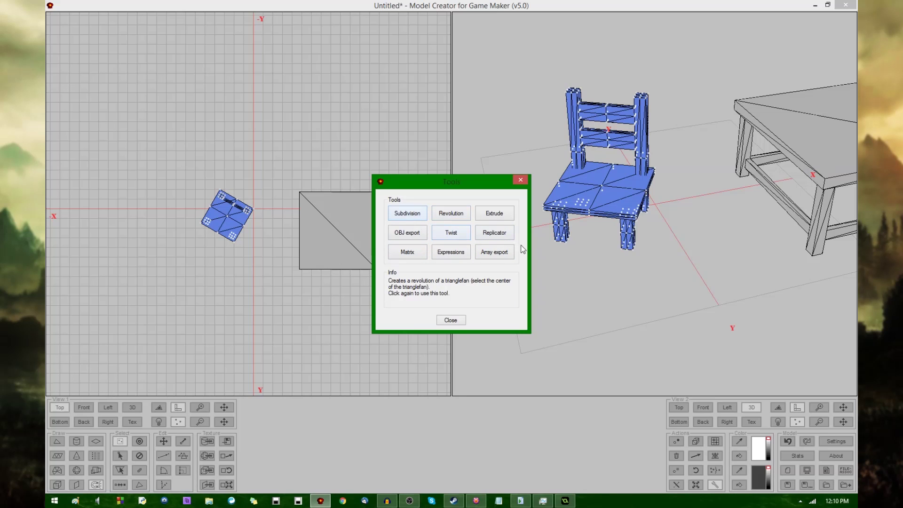
click(491, 219)
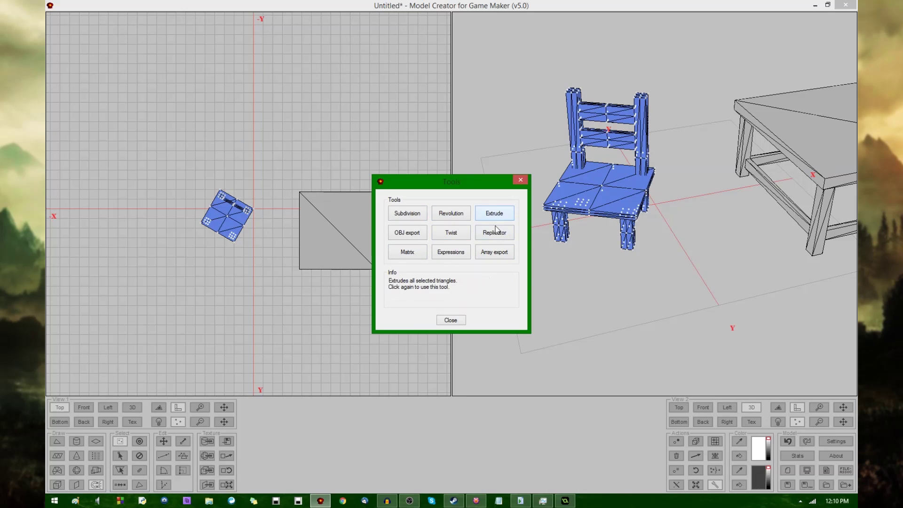
key(Escape)
drag(560, 293, 666, 361)
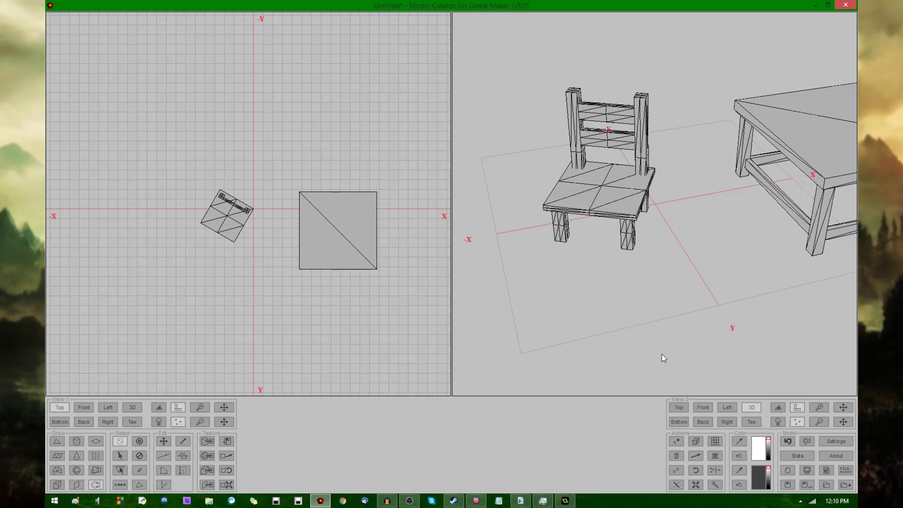
Check the model statistics twice, closing the window each time.
click(799, 456)
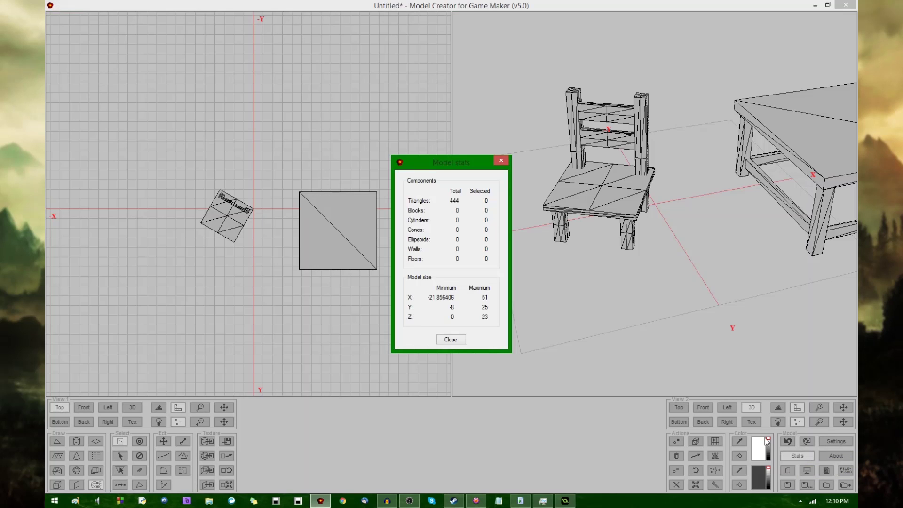
click(502, 161)
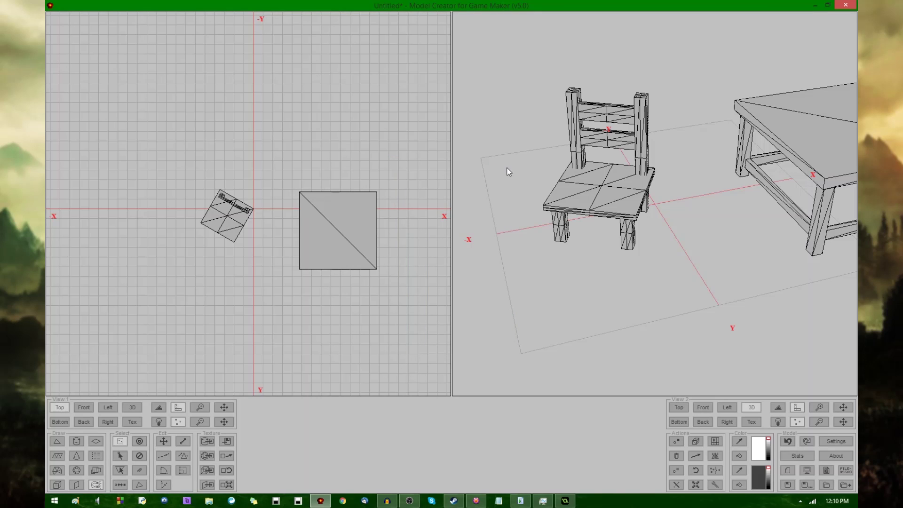
click(799, 457)
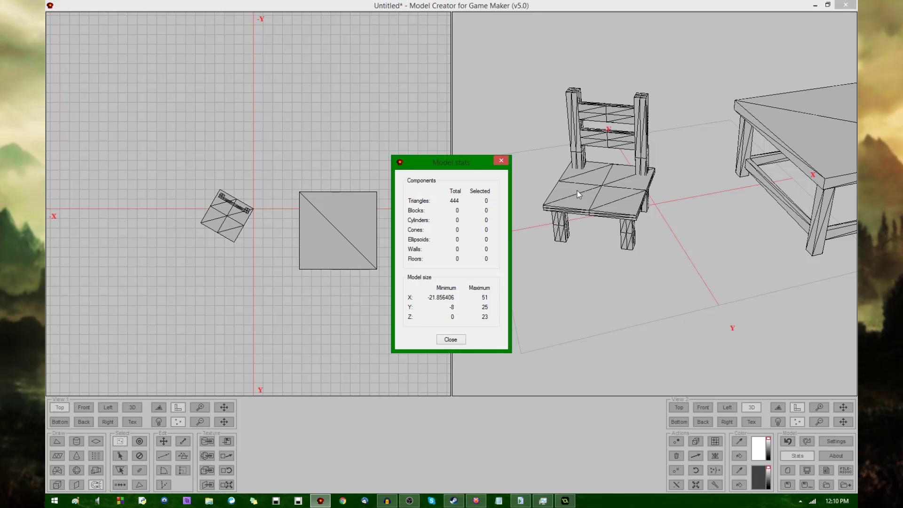
click(500, 161)
Undo the subdivision and confirm 192 total triangles with 84 in the chair.
click(656, 221)
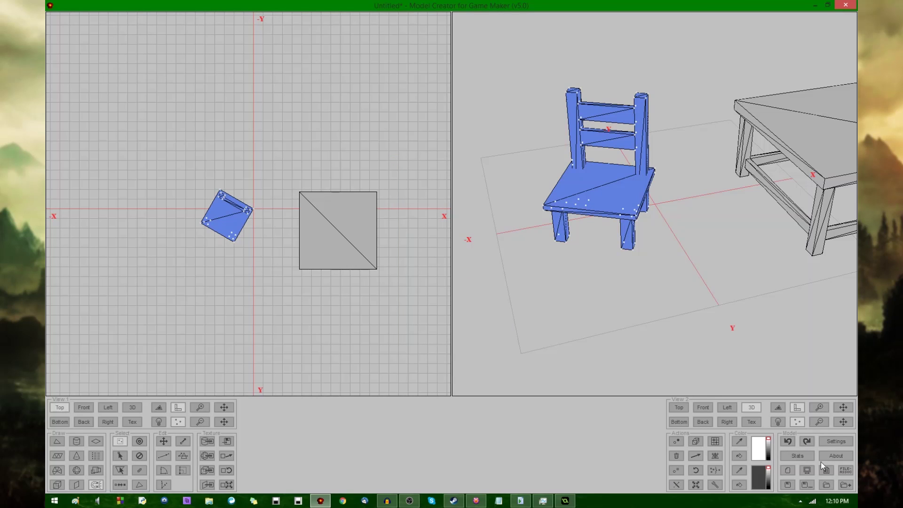
click(800, 455)
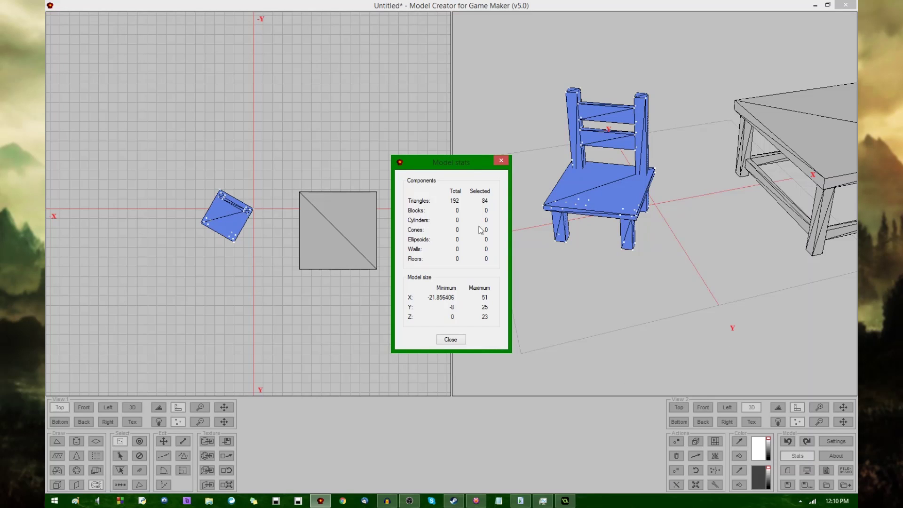
click(501, 162)
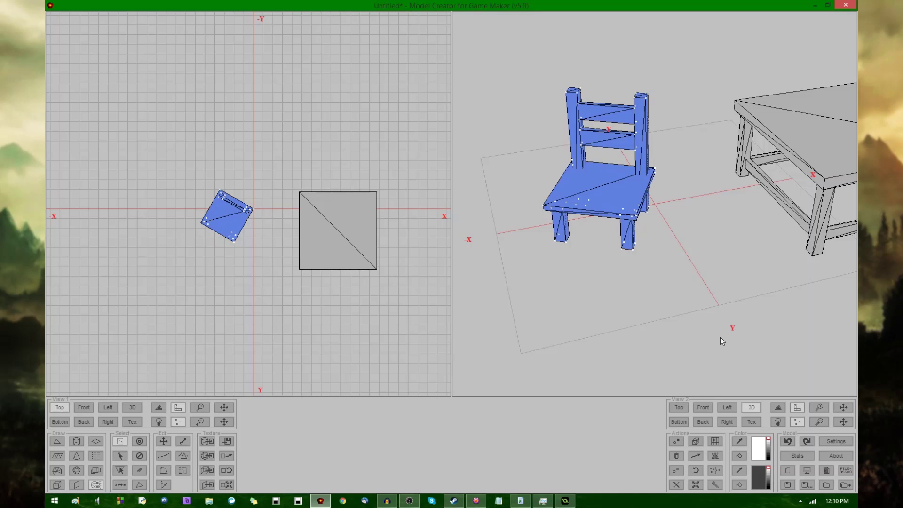
click(836, 442)
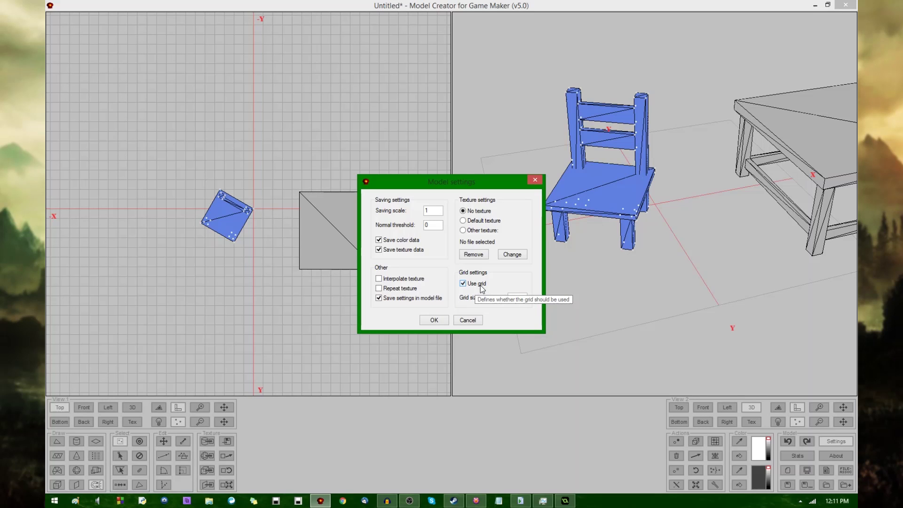
Dismiss settings, stretch the table's corner in Top view, undo it, and show About.
key(Escape)
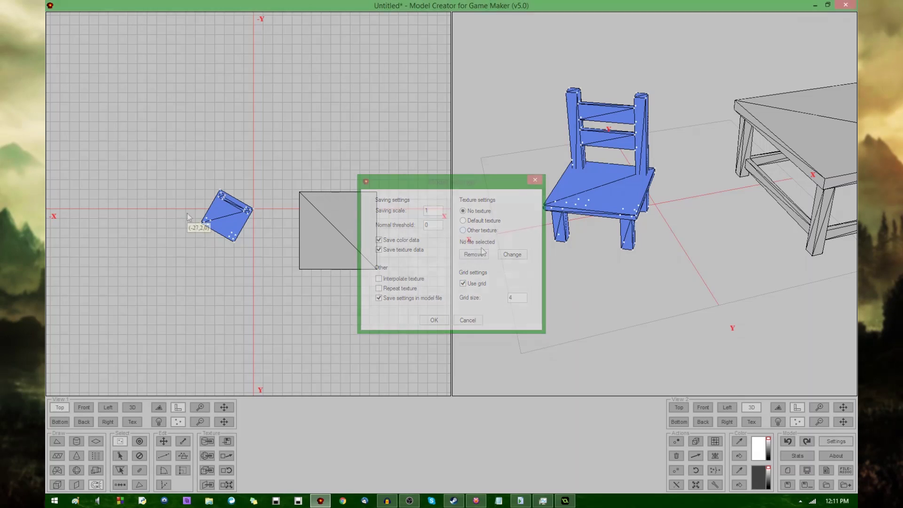
scroll(335, 193, up, 1)
drag(367, 208, 367, 208)
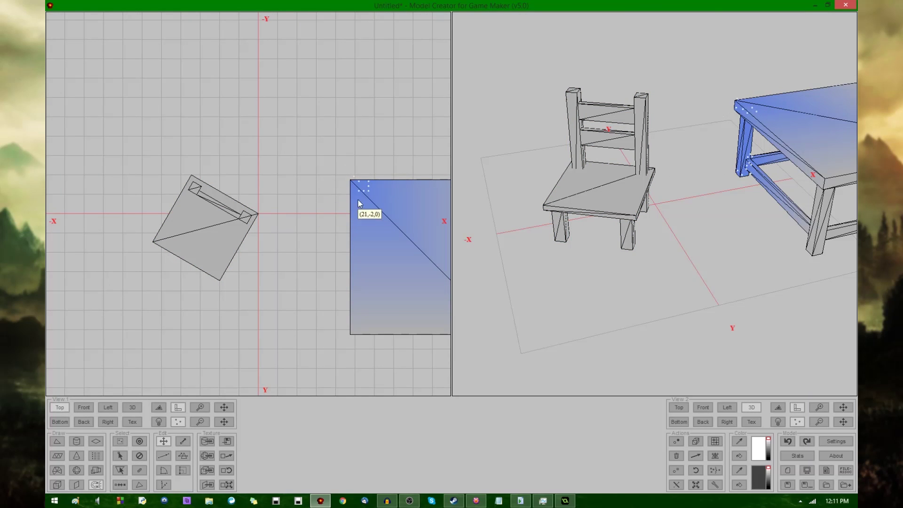
drag(301, 251, 342, 132)
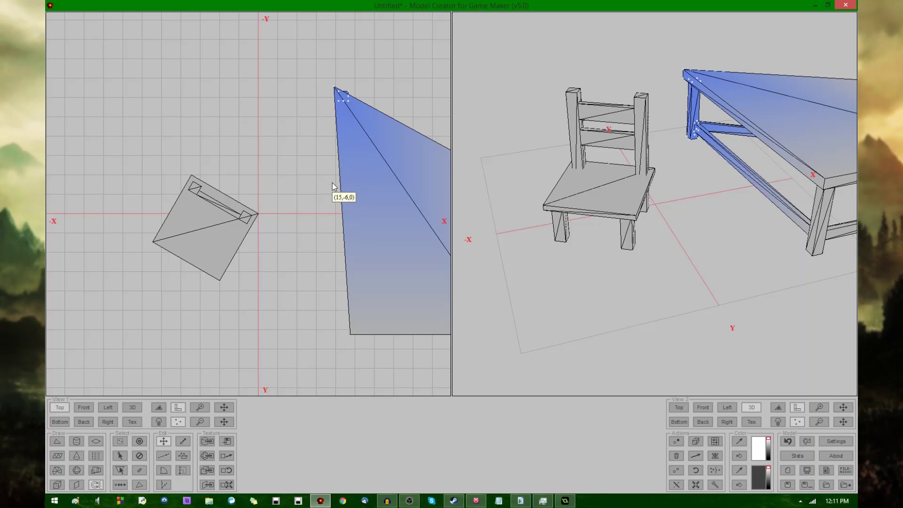
key(ctrl+z)
key(ctrl+z)
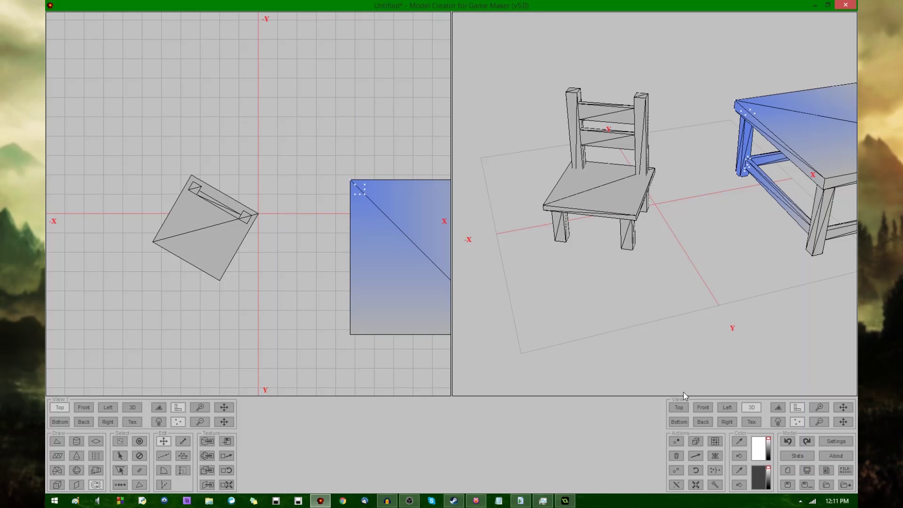
click(837, 456)
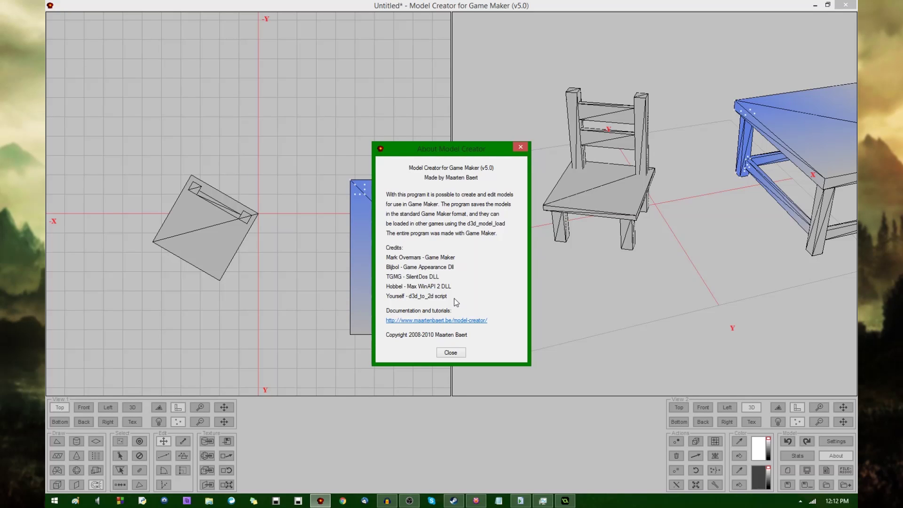
Close the About window and pan the Top view left and up.
click(451, 353)
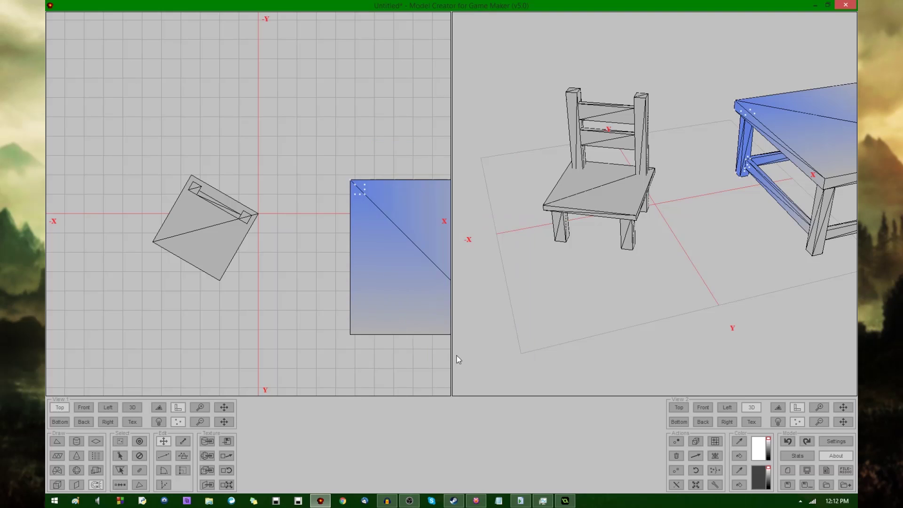
middle_drag(398, 286, 297, 261)
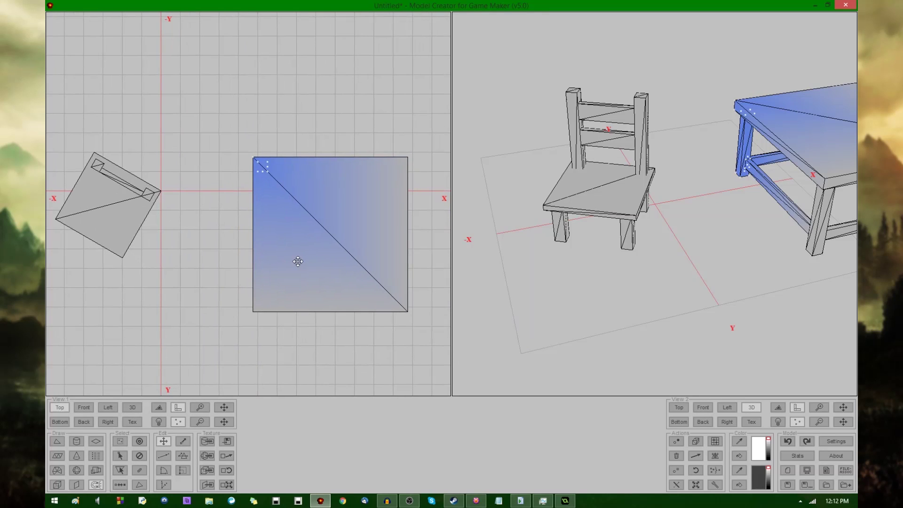